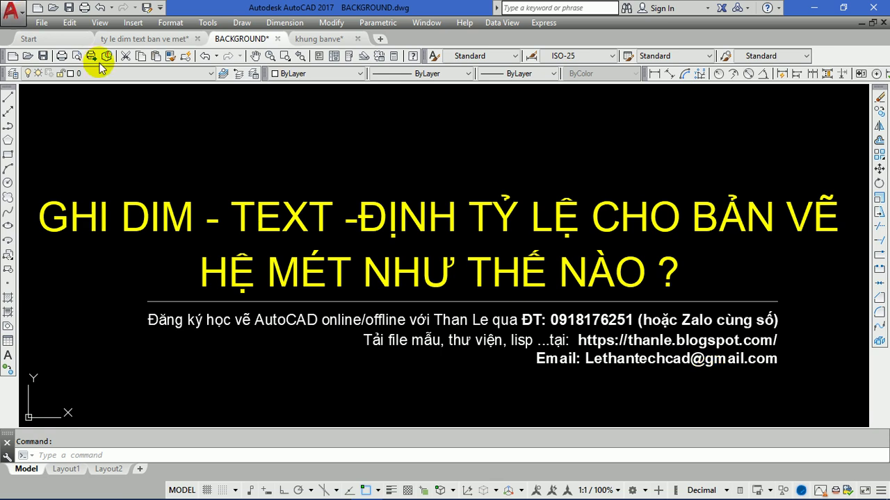
Step: Switch to the 'ty le dim text ban ve met' drawing and pan and zoom across its parcel boundaries
left_click(150, 41)
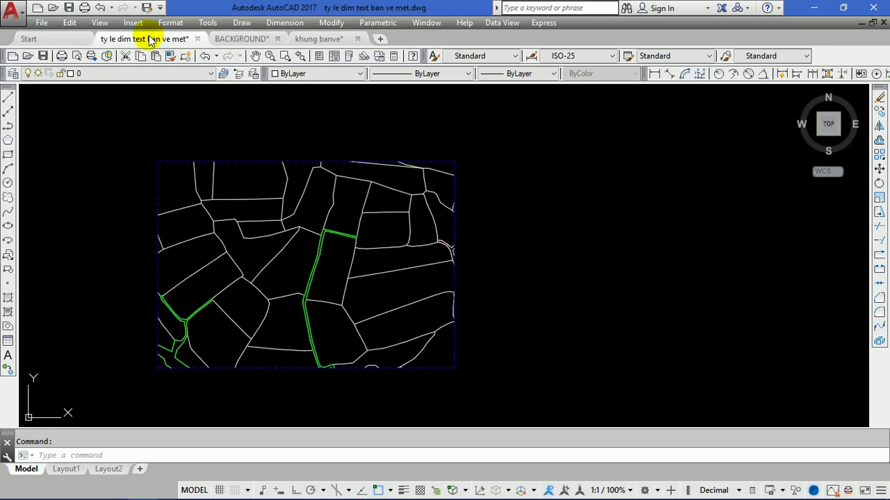
middle_click_drag(287, 229, 410, 230)
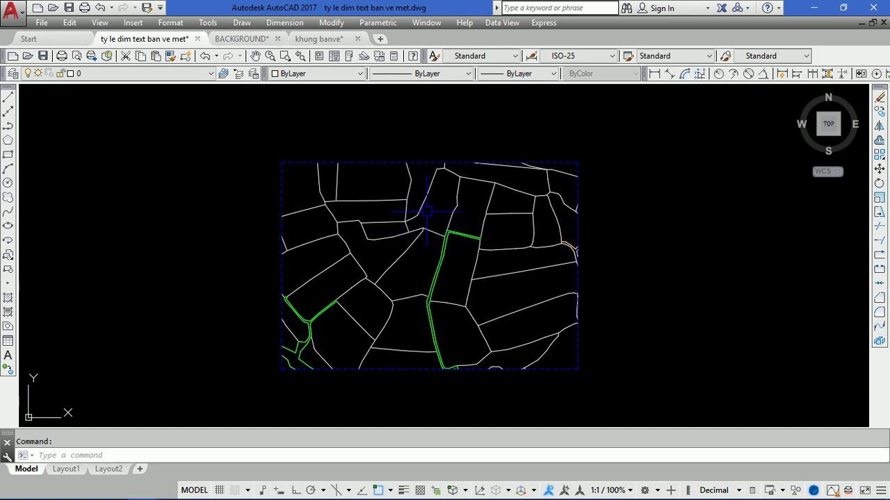
middle_click_drag(411, 214, 380, 246)
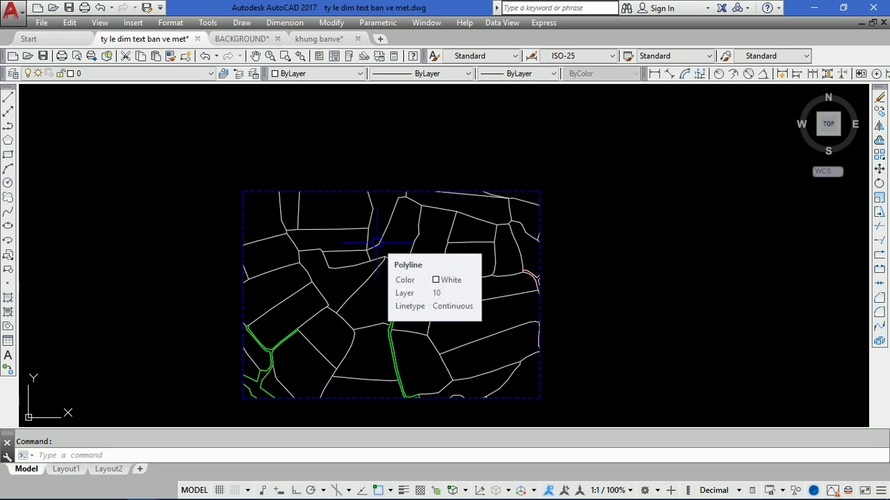
scroll(324, 246, "up", 1)
scroll(324, 246, "up", 1)
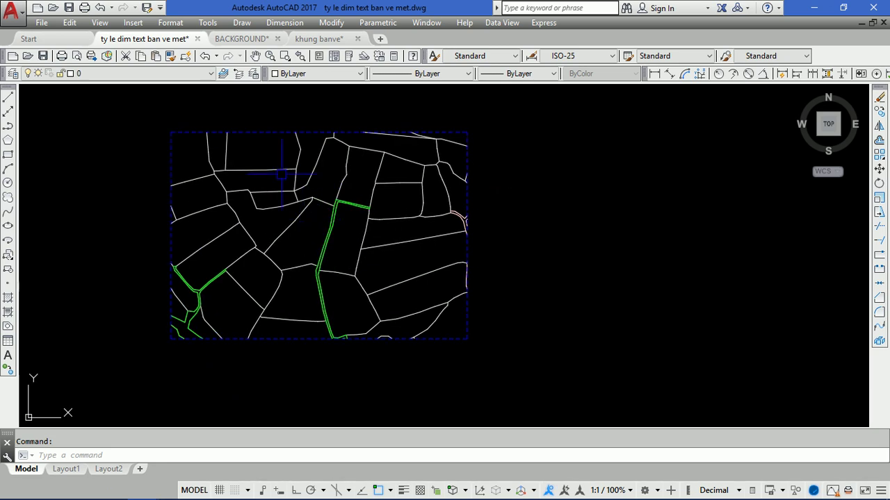
scroll(294, 184, "up", 1)
scroll(379, 207, "down", 3)
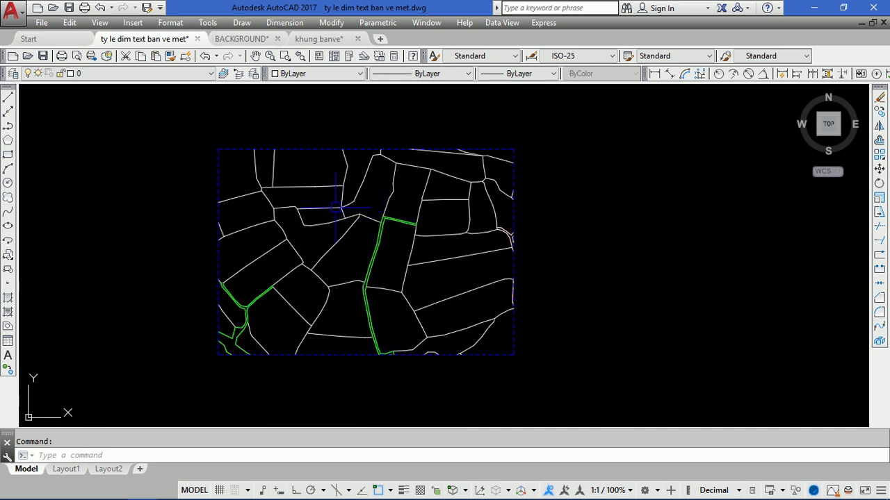
middle_click_drag(317, 203, 257, 194)
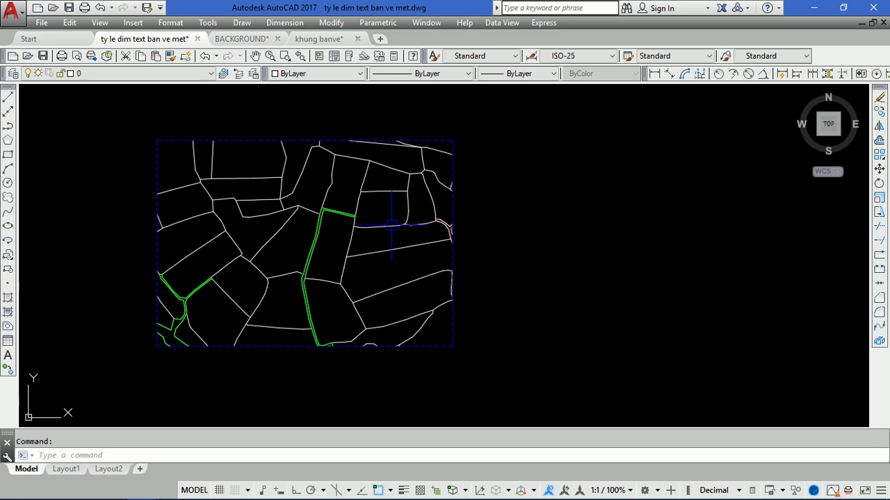
scroll(365, 209, "up", 2)
middle_click_drag(255, 234, 347, 239)
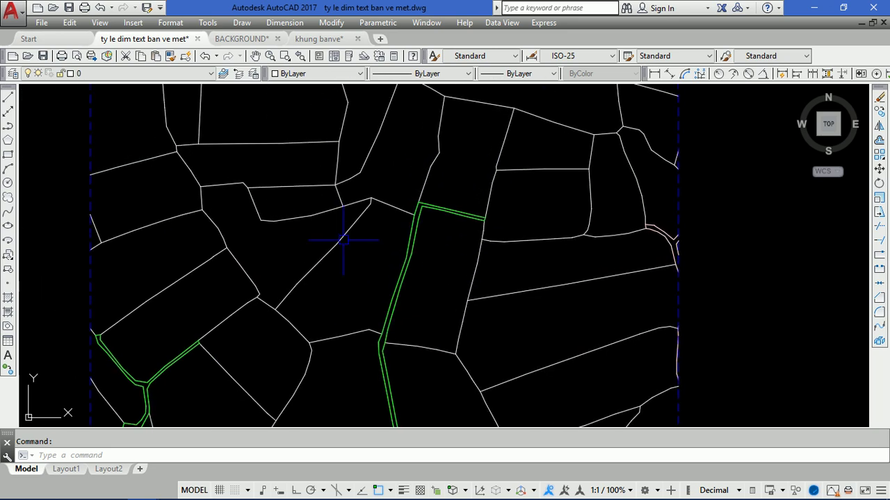
scroll(334, 238, "down", 2)
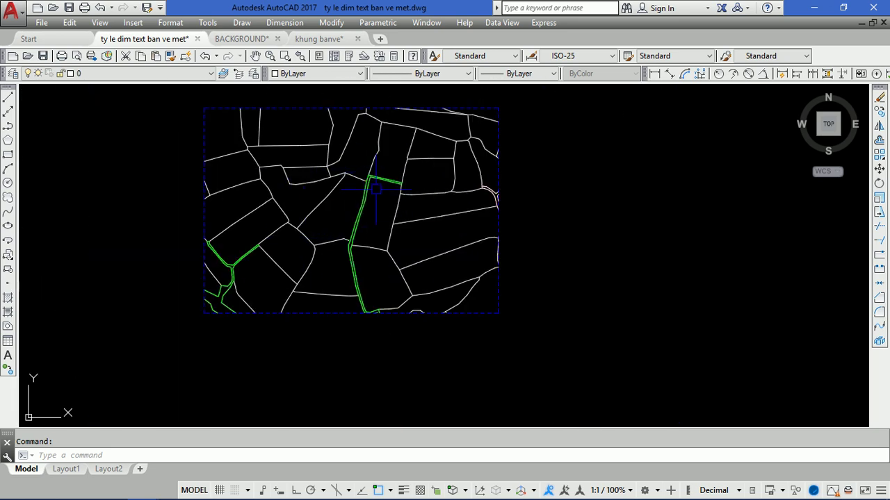
scroll(302, 152, "up", 2)
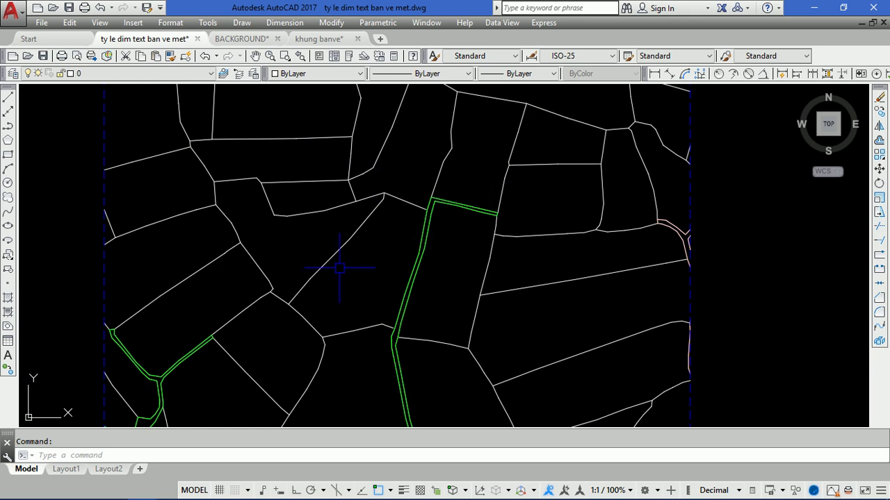
middle_click_drag(398, 236, 377, 254)
scroll(378, 254, "down", 2)
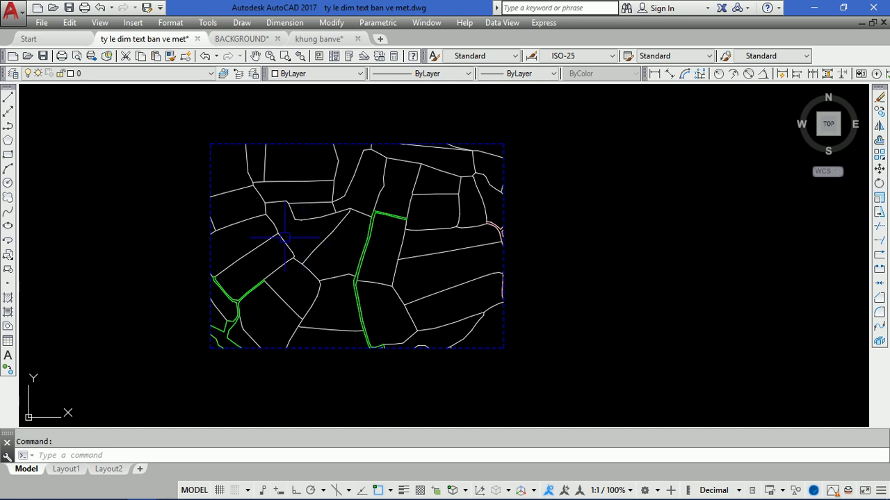
mouse_move(319, 39)
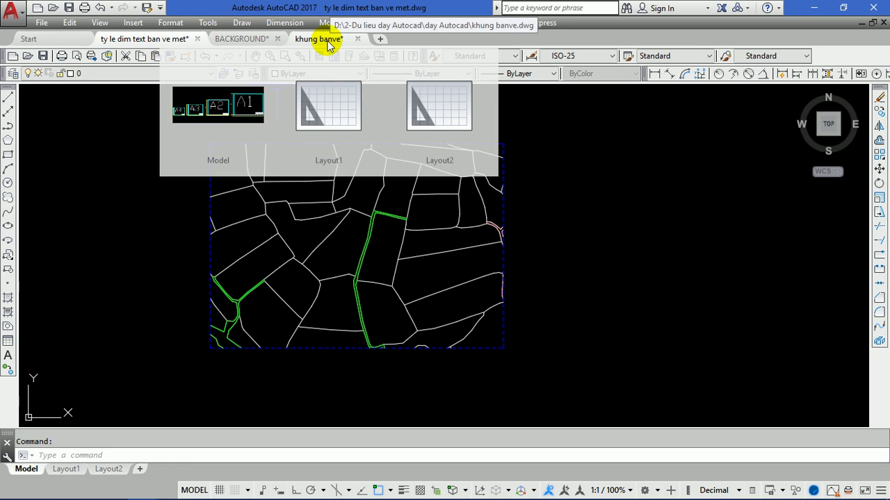
Step: Copy the A3 title-block frame from the khung banve drawing to the clipboard
left_click(322, 40)
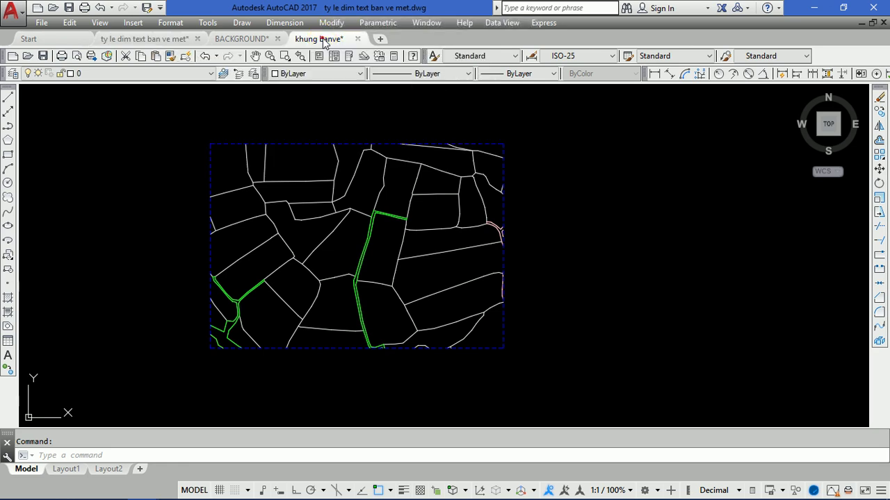
mouse_move(299, 315)
middle_mouse_down()
mouse_move(299, 284)
mouse_move(312, 285)
middle_mouse_up()
left_click(313, 278)
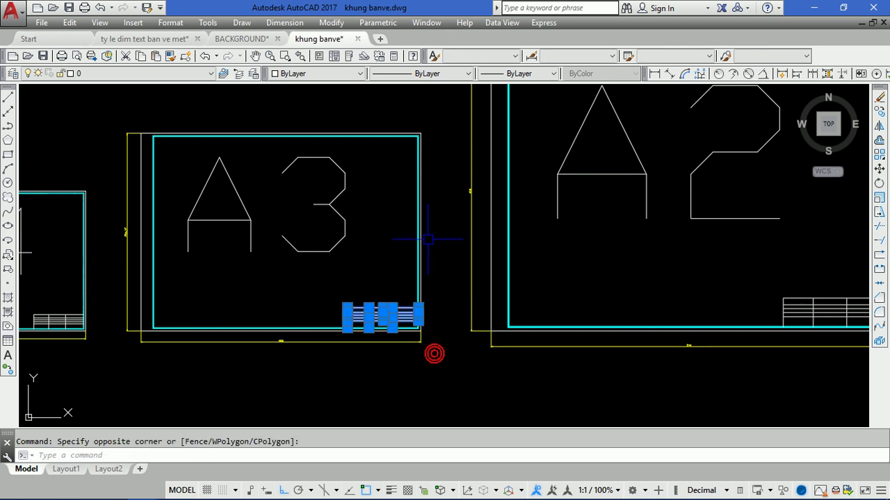
left_click(376, 254)
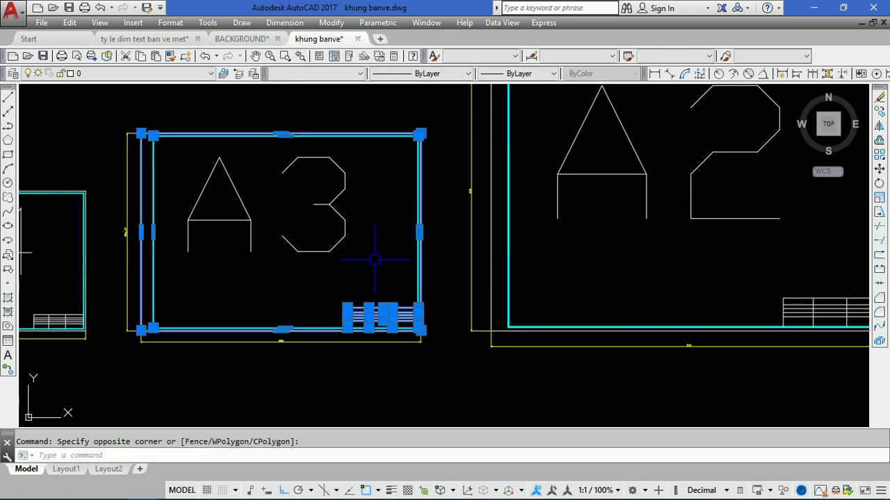
key("ctrl+c")
key("Escape")
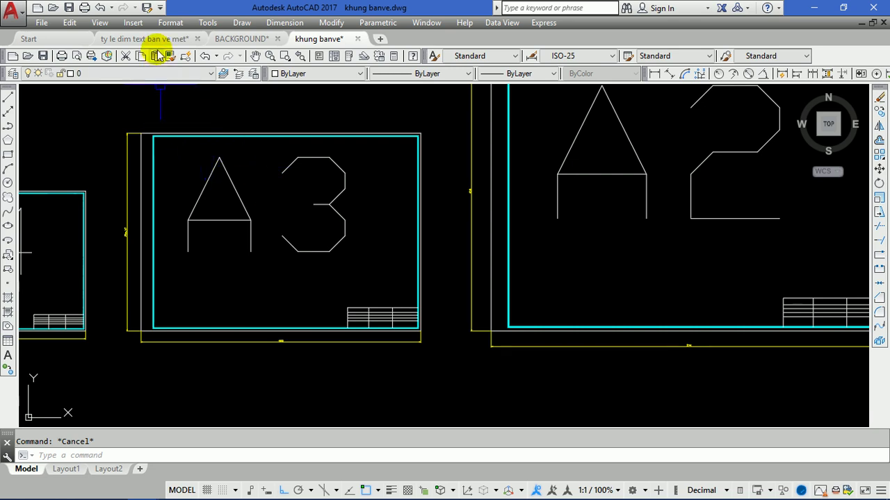
Step: Paste the A3 frame into the parcel drawing, placing it to the right of the map
left_click(151, 38)
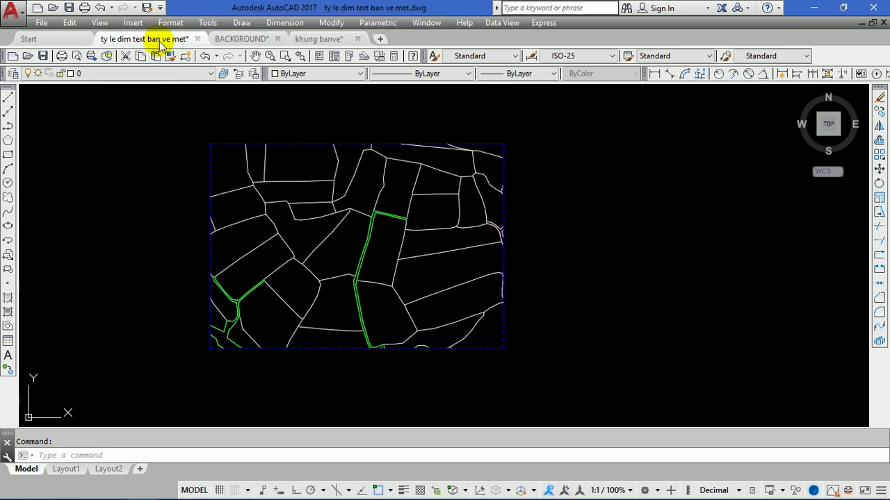
scroll(457, 288, "down", 3)
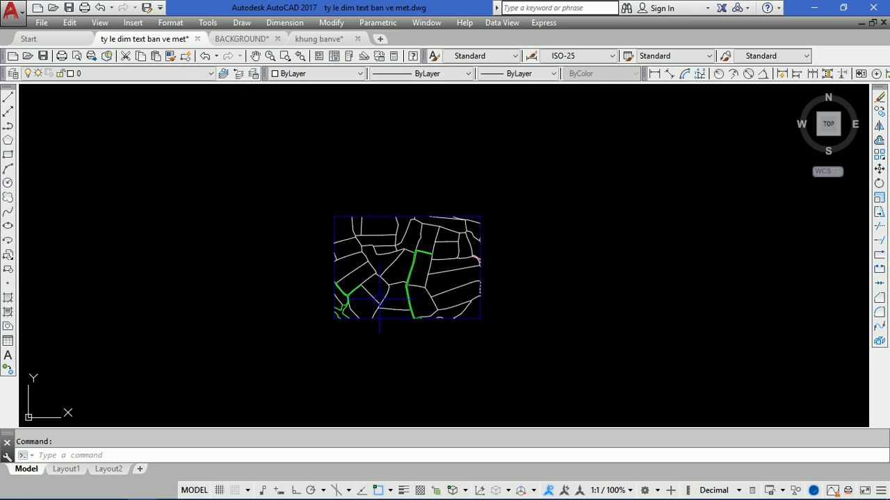
middle_click_drag(379, 299, 286, 278)
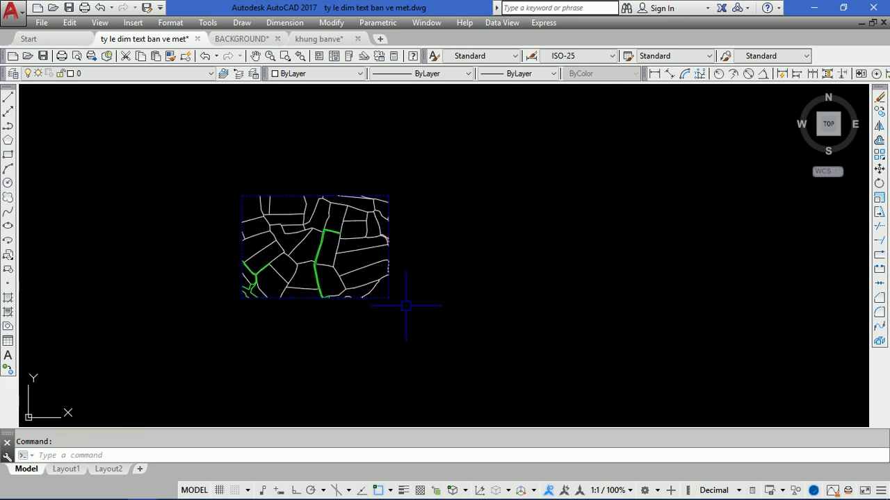
key("ctrl+v")
scroll(370, 333, "down", 1)
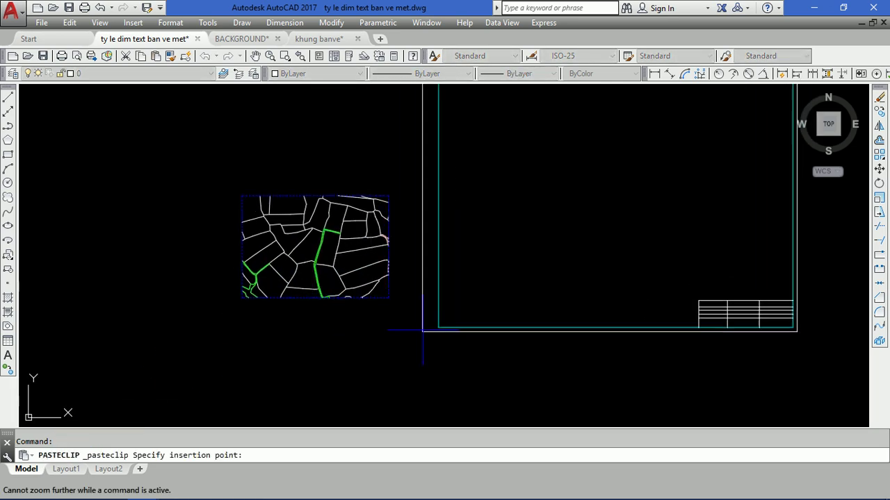
middle_click_drag(468, 288, 360, 361)
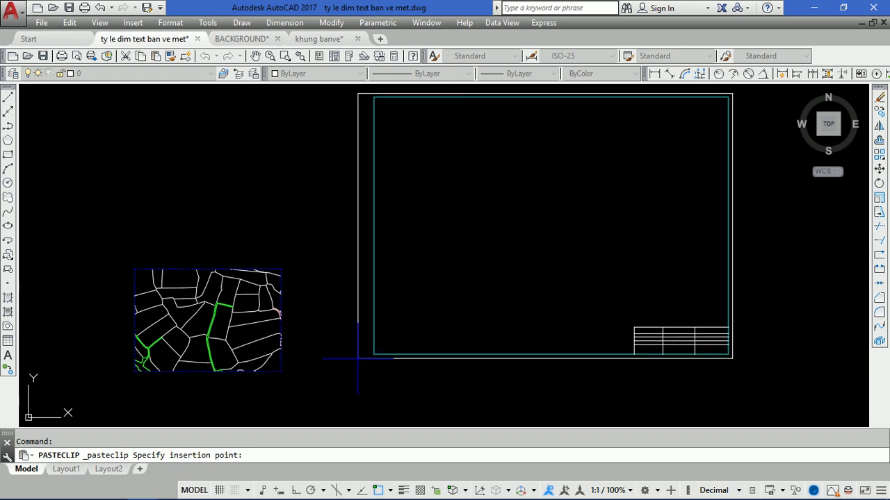
left_click(355, 367)
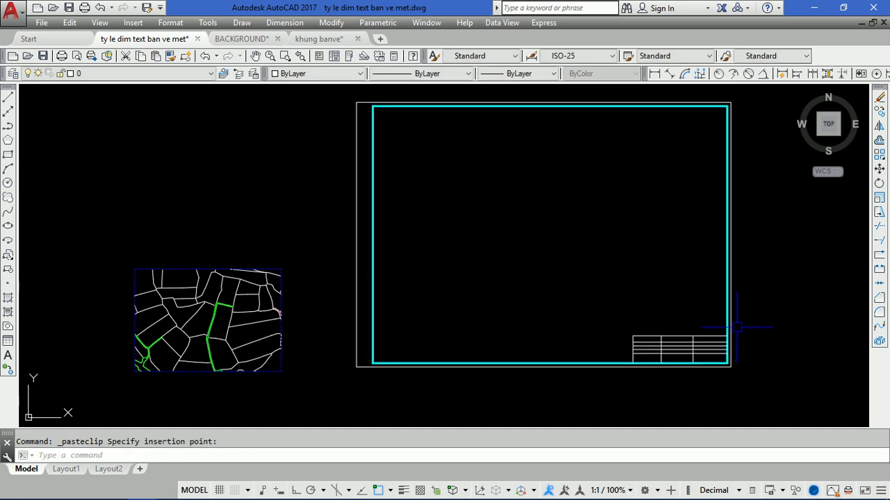
Step: Pan and zoom to review the pasted frame beside the parcel map
middle_click_drag(643, 365, 520, 351)
middle_click_drag(332, 315, 441, 293)
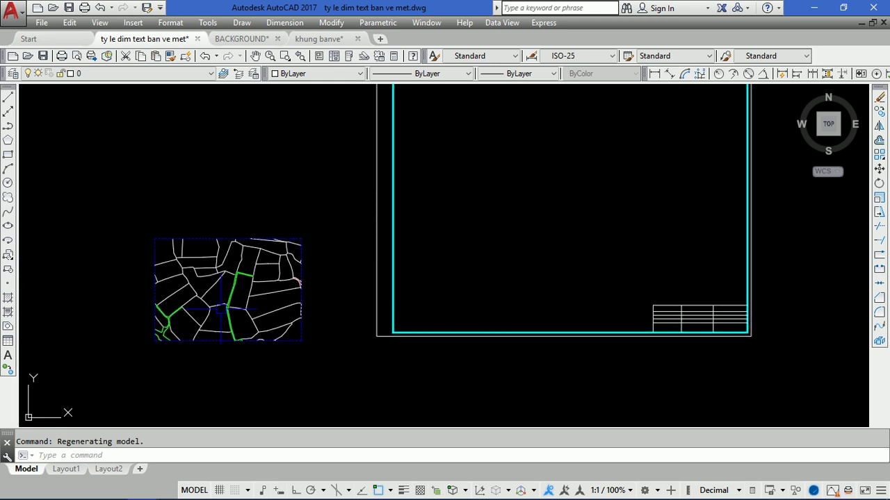
mouse_move(498, 306)
middle_mouse_down()
mouse_move(373, 313)
mouse_move(505, 320)
middle_mouse_up()
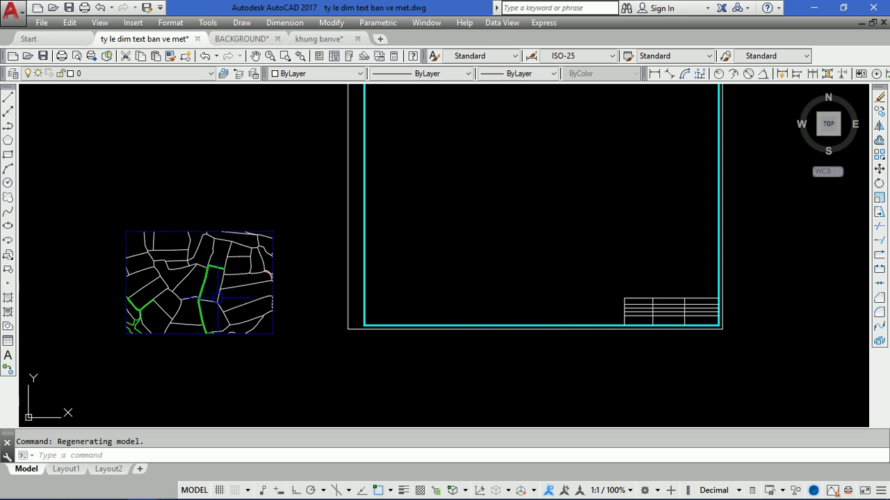
scroll(221, 269, "up", 3)
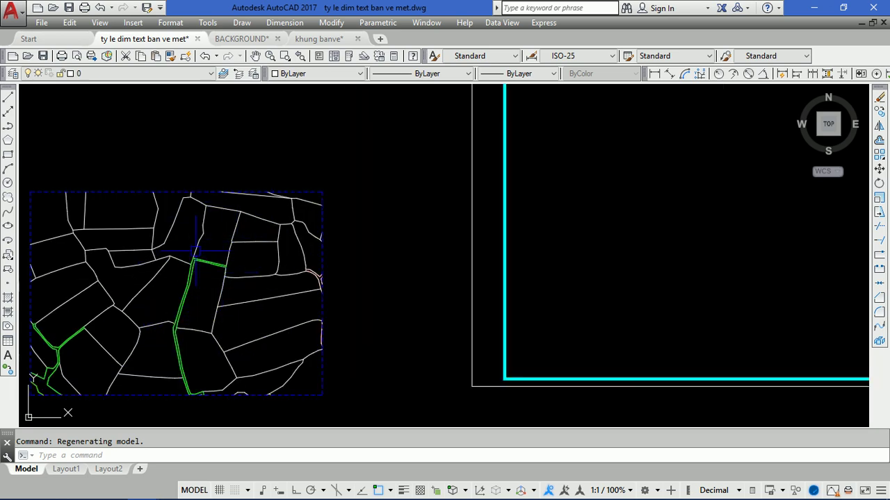
scroll(219, 264, "up", 3)
scroll(215, 198, "down", 6)
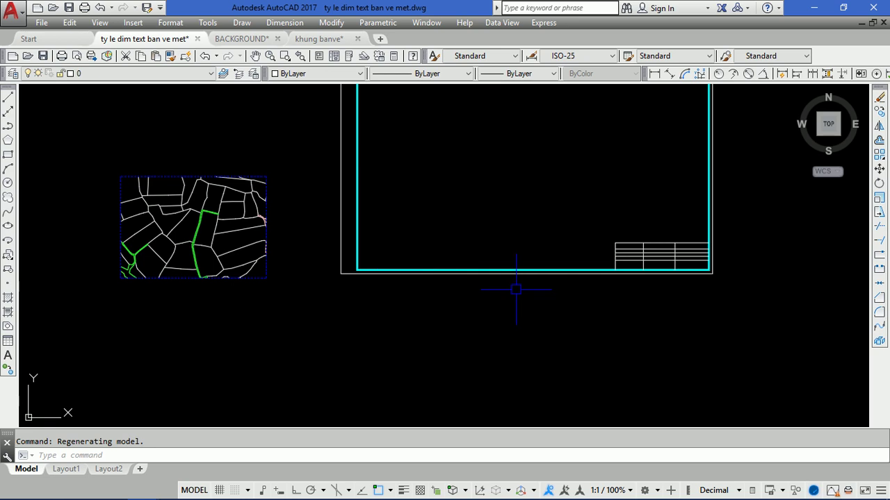
middle_click_drag(523, 257, 423, 305)
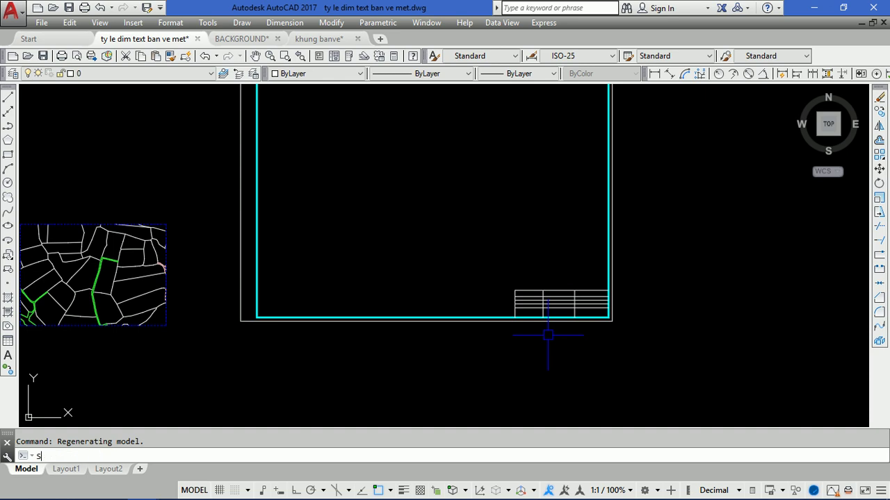
Step: Scale the title-block frame by 1/1000 about its bottom-left corner
type("c")
key("Return")
left_click(661, 347)
left_click(411, 250)
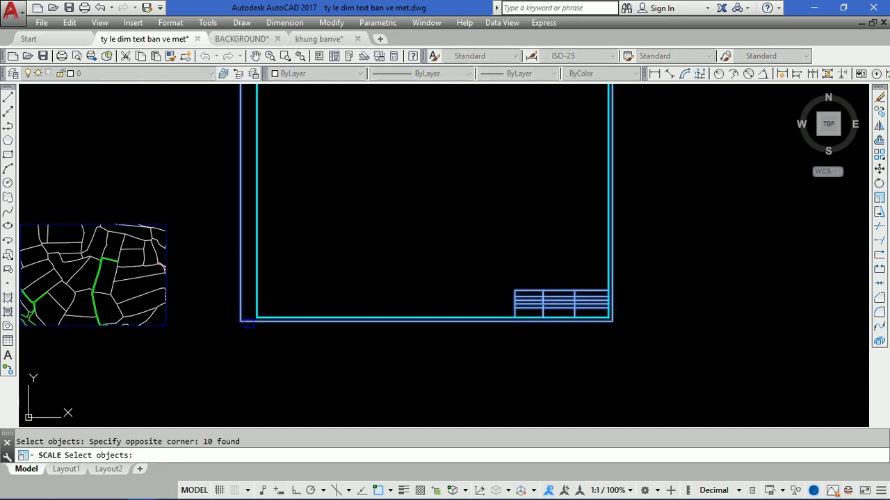
scroll(619, 344, "down", 3)
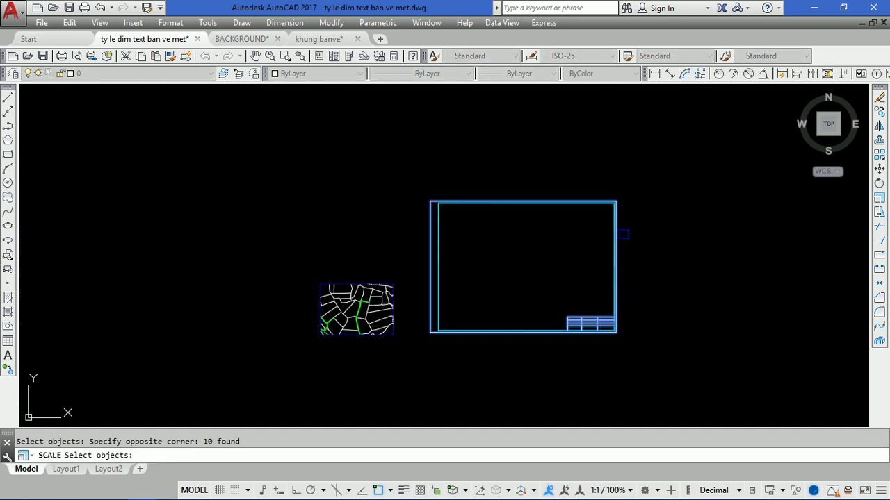
scroll(595, 330, "up", 3)
key("Return")
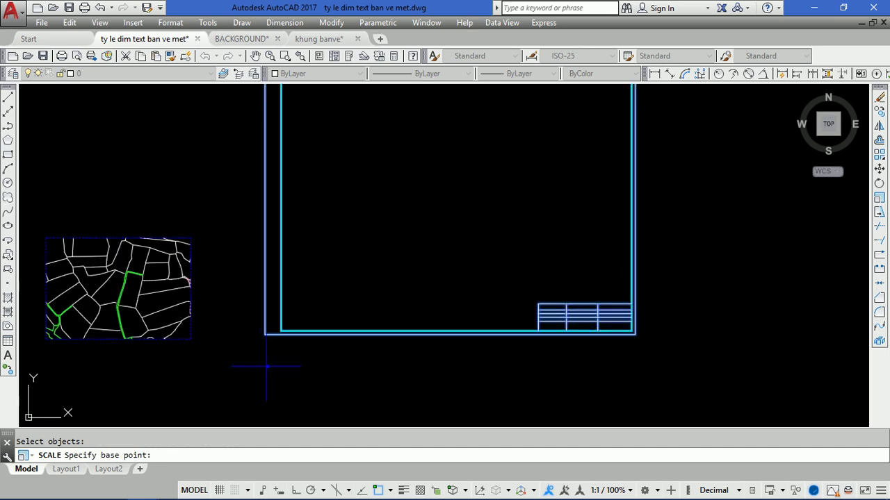
left_click(265, 334)
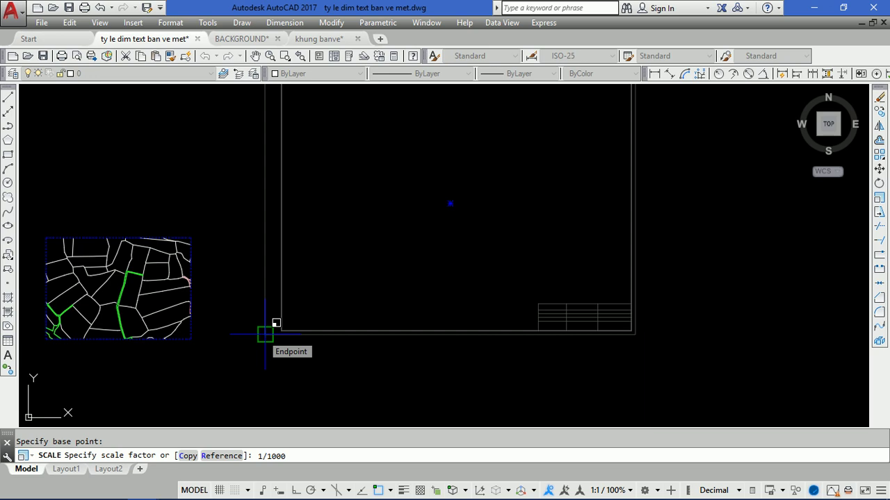
key("Return")
Step: Zoom in to locate the shrunken title-block frame
middle_click_drag(248, 341, 324, 331)
scroll(365, 302, "up", 2)
scroll(369, 302, "up", 2)
scroll(359, 283, "up", 1)
scroll(356, 286, "up", 2)
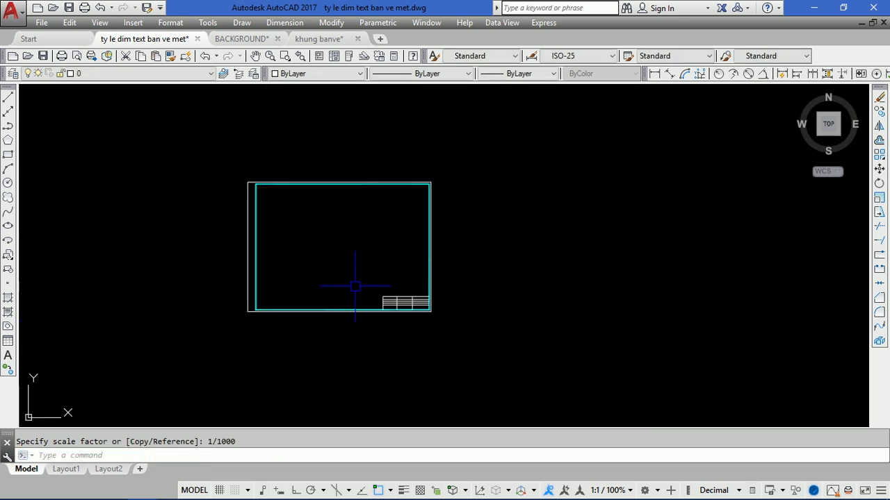
scroll(334, 266, "up", 3)
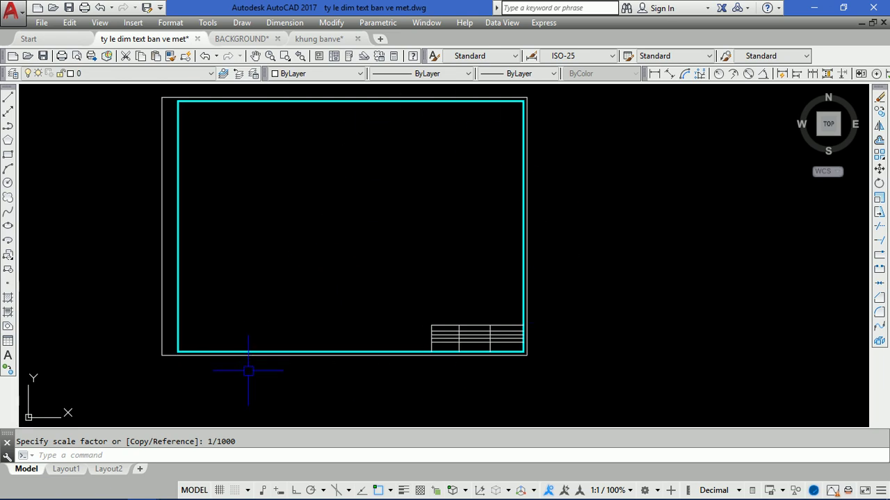
type("DLI")
key("Return")
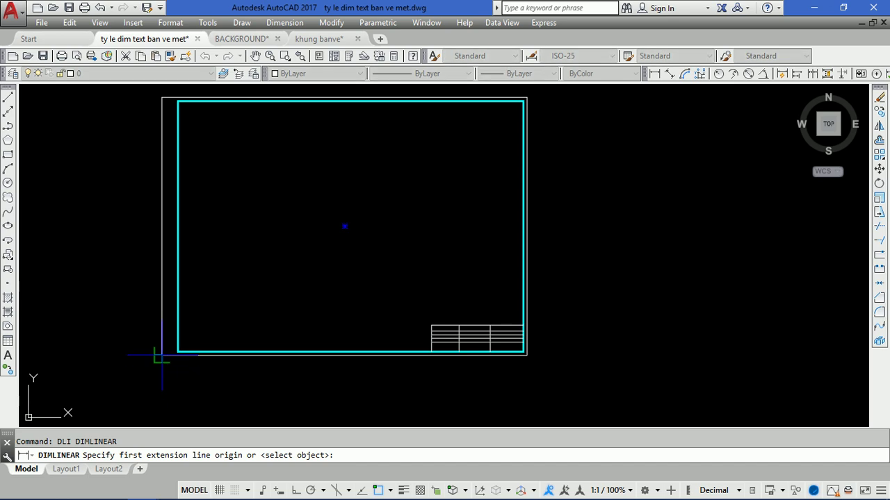
left_click(162, 355)
left_click(526, 353)
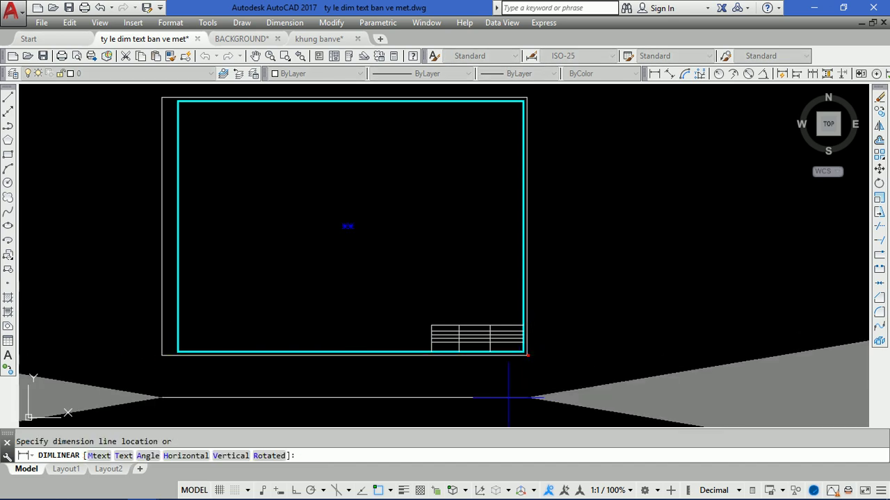
scroll(473, 314, "down", 8)
scroll(494, 317, "down", 3)
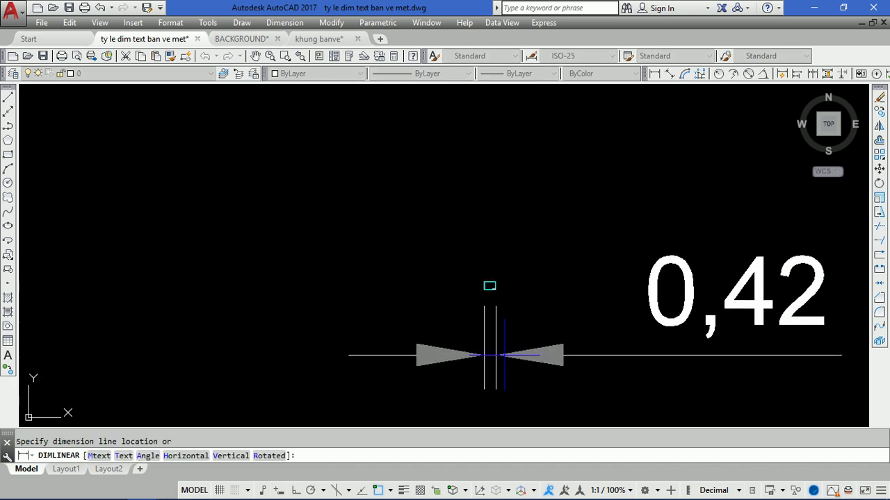
left_click(496, 357)
scroll(491, 228, "up", 8)
key("Return")
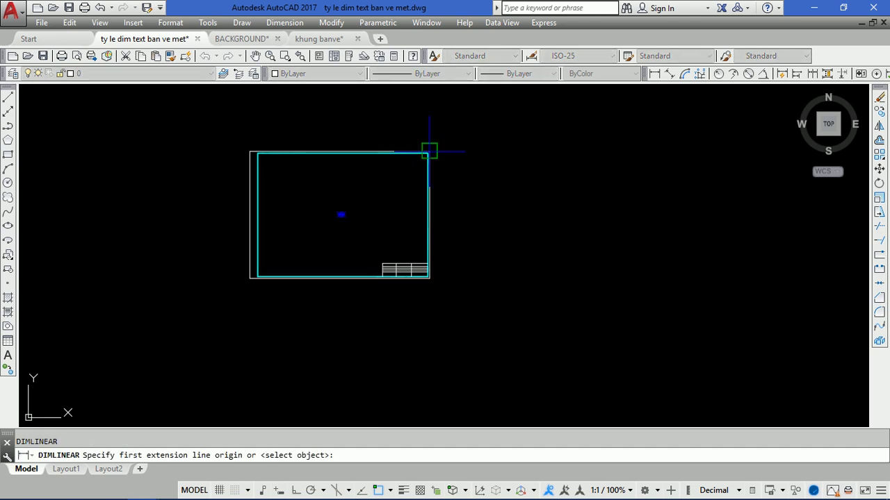
left_click(429, 152)
scroll(438, 280, "up", 3)
left_click(419, 272)
scroll(472, 283, "down", 3)
scroll(487, 278, "up", 6)
scroll(540, 258, "up", 2)
scroll(540, 258, "down", 3)
scroll(487, 255, "up", 3)
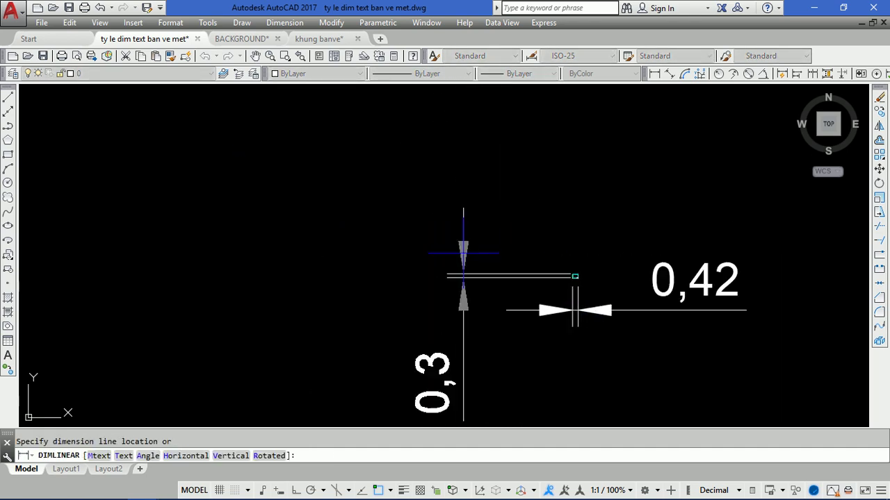
key("Escape")
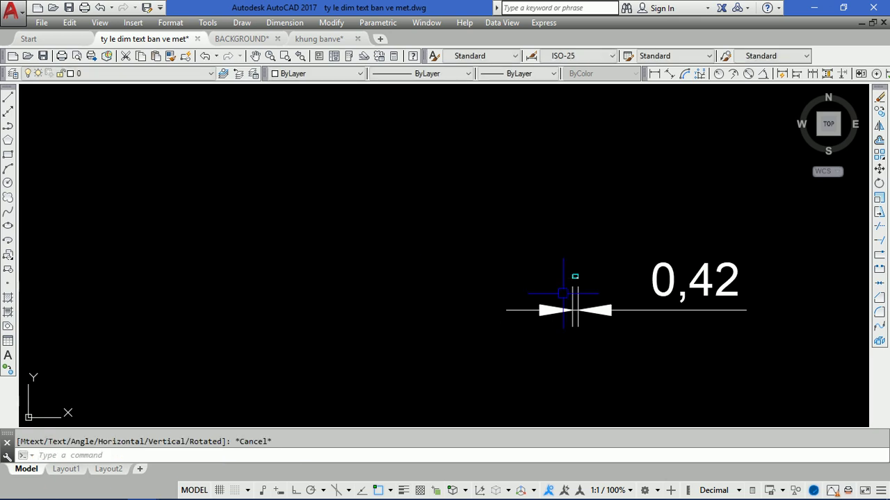
middle_click_drag(572, 278, 440, 260)
scroll(434, 237, "up", 5)
scroll(425, 194, "up", 3)
scroll(371, 215, "down", 3)
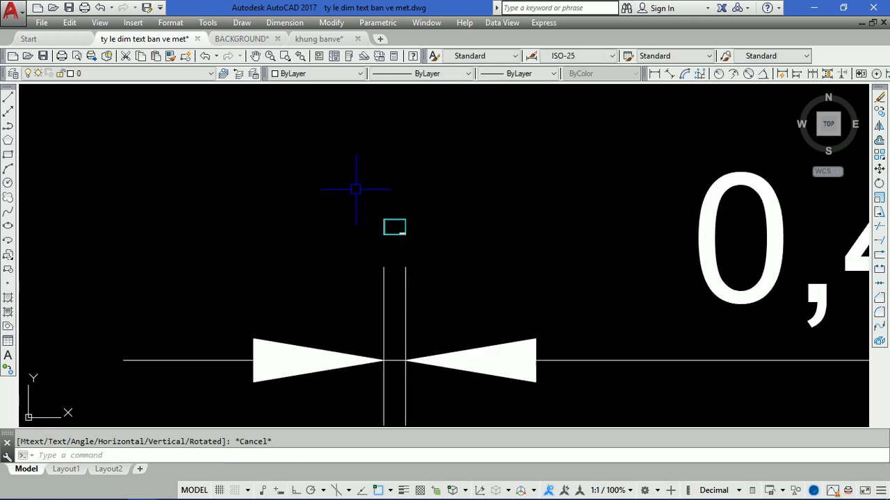
scroll(354, 208, "down", 2)
scroll(353, 278, "up", 2)
left_click(496, 290)
type("e")
key("Return")
scroll(359, 240, "up", 3)
scroll(586, 302, "down", 3)
scroll(576, 302, "down", 2)
scroll(564, 289, "up", 3)
scroll(570, 291, "up", 3)
scroll(572, 294, "up", 2)
Step: Copy the small title-block frame to a spot to its right with COPY
middle_click_drag(572, 294, 512, 303)
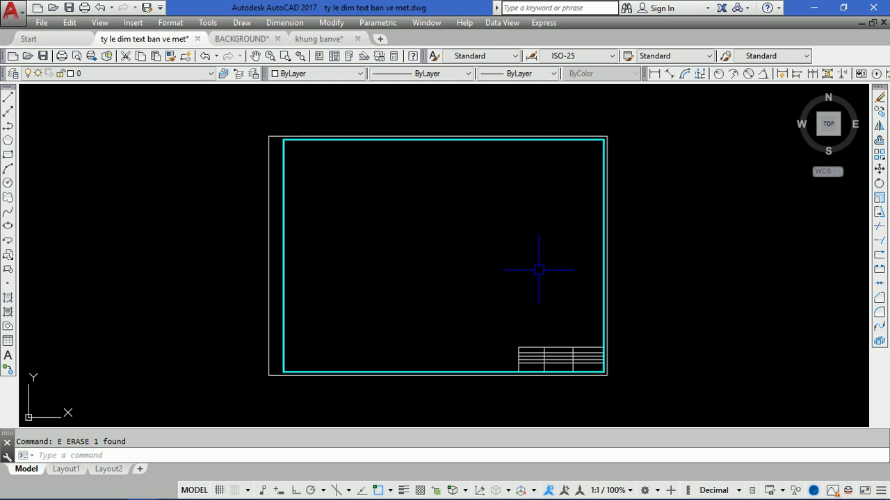
scroll(590, 245, "down", 8)
scroll(590, 247, "up", 5)
scroll(584, 260, "down", 5)
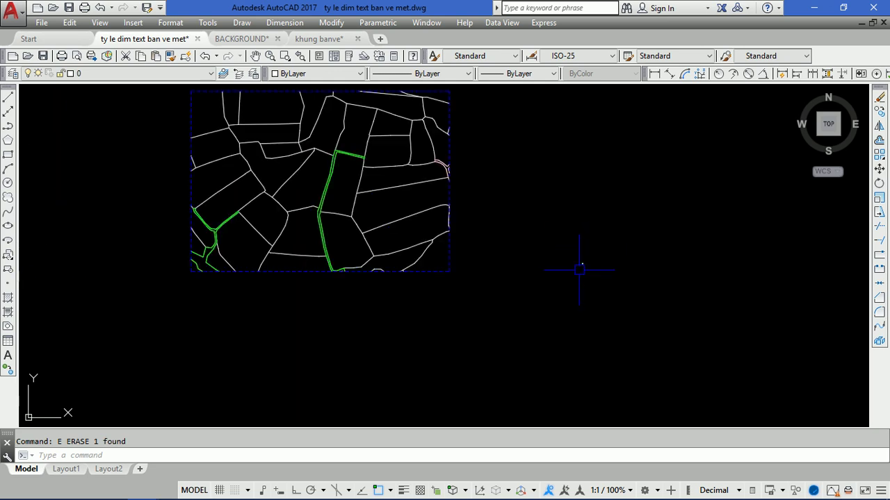
scroll(582, 266, "down", 3)
left_click(601, 246)
left_click(574, 268)
type("co")
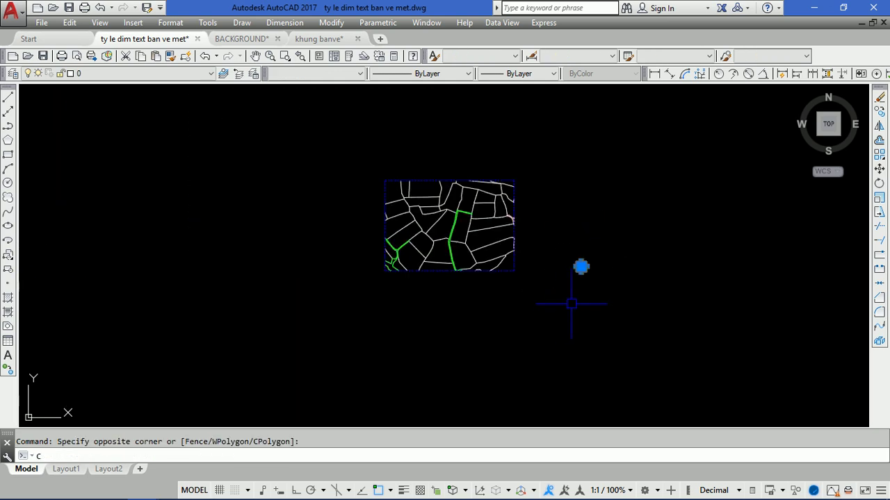
key("Return")
left_click(582, 290)
left_click(708, 299)
key("Return")
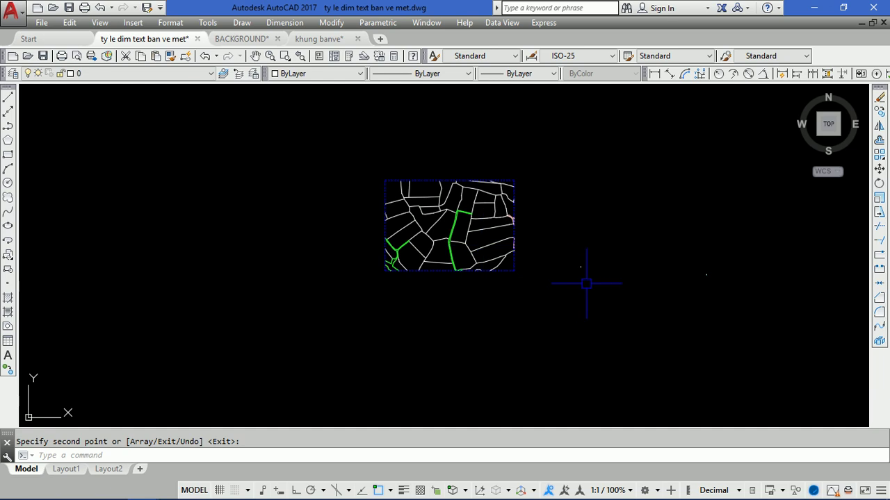
scroll(429, 212, "up", 3)
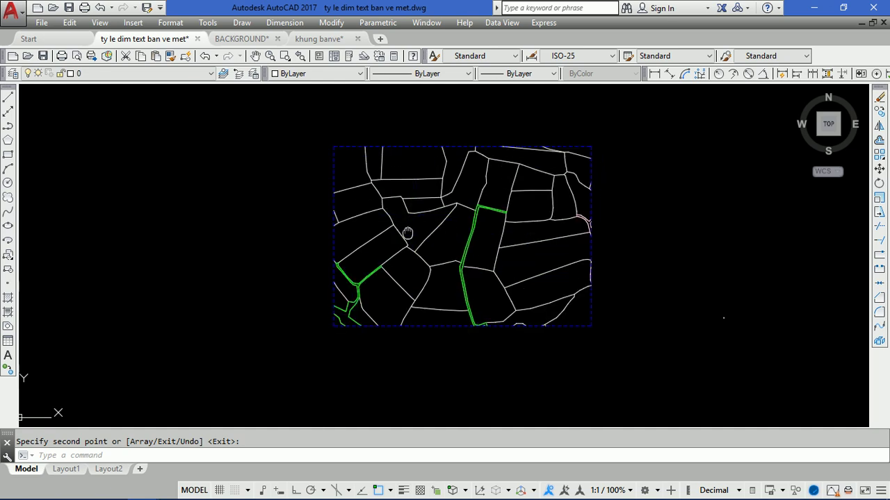
Step: Measure the map boundary's top edge between its corners with DIST, getting 164.3407
middle_click_drag(406, 237, 363, 248)
type("D")
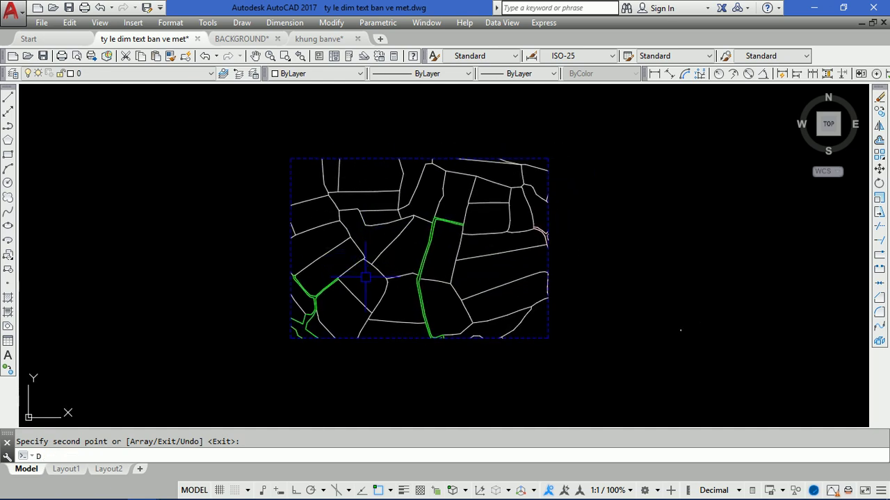
type("I")
key("Return")
scroll(290, 222, "up", 3)
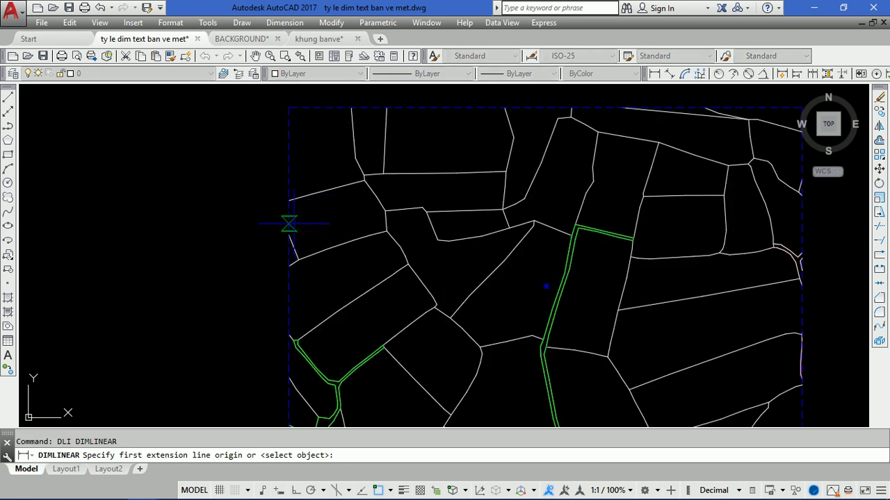
scroll(289, 222, "down", 3)
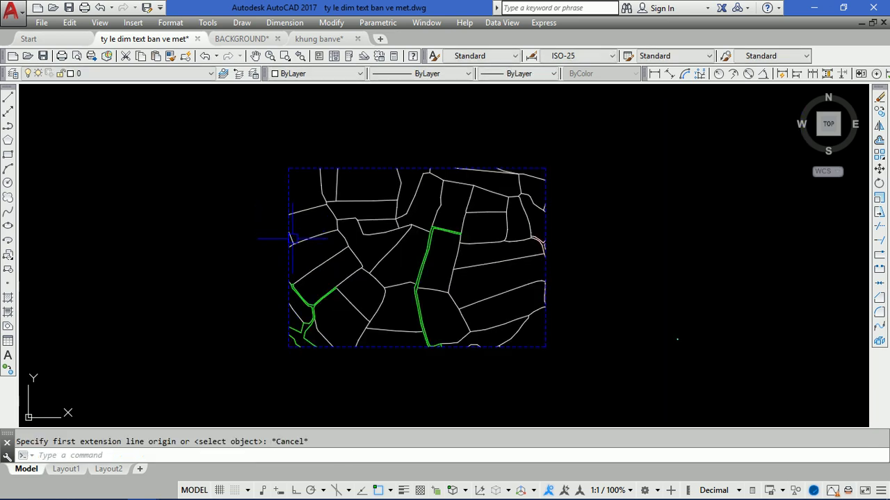
type("DI")
key("Return")
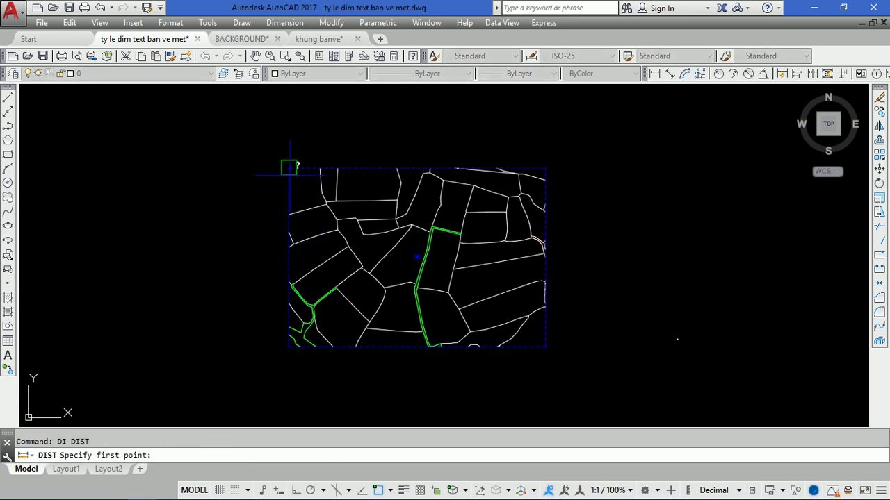
left_click(290, 174)
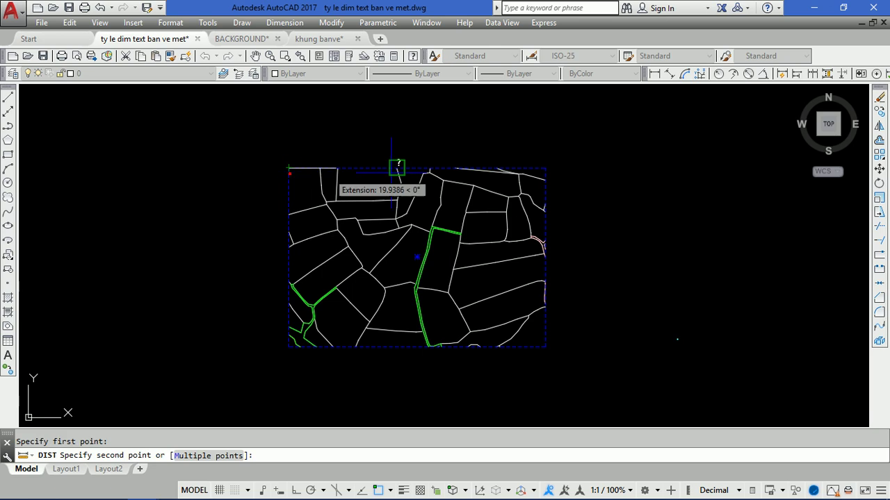
left_click(545, 168)
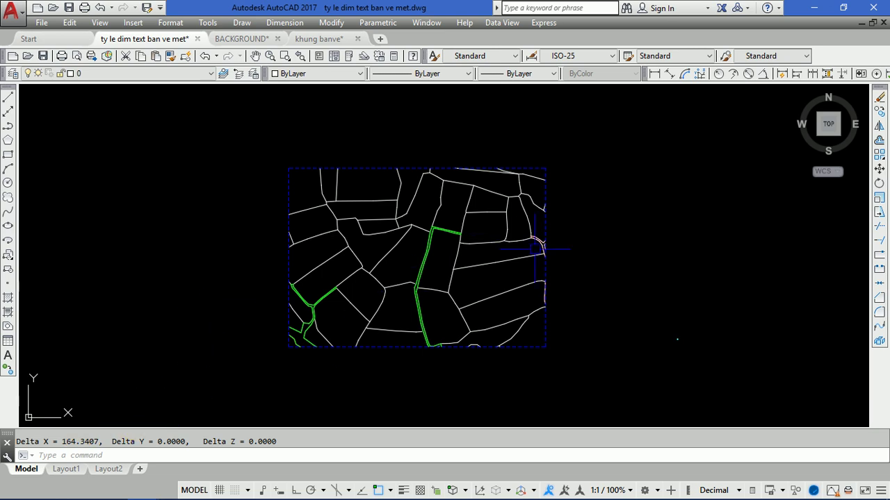
scroll(675, 338, "up", 3)
scroll(655, 308, "up", 5)
scroll(615, 298, "up", 4)
Step: Measure the frame's inner border from left to right edge with DIST, getting 0.3974
scroll(536, 316, "up", 4)
middle_click_drag(536, 315, 458, 328)
type("I")
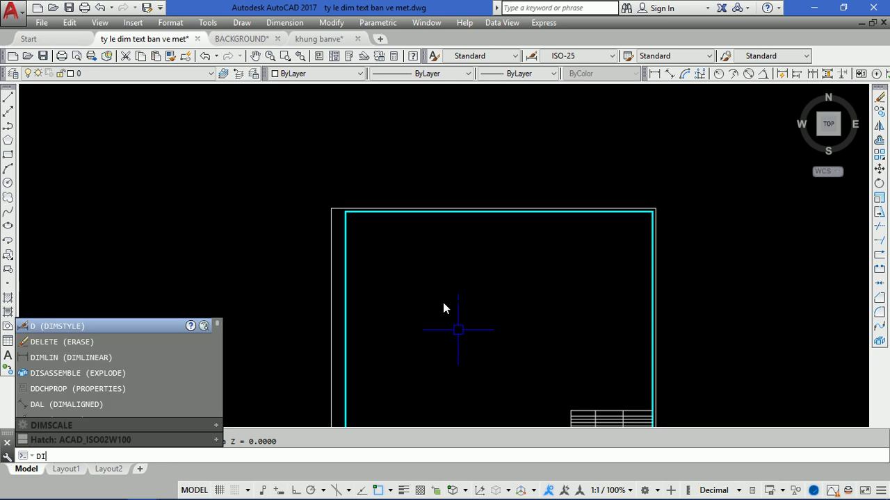
key("Return")
left_click(353, 237)
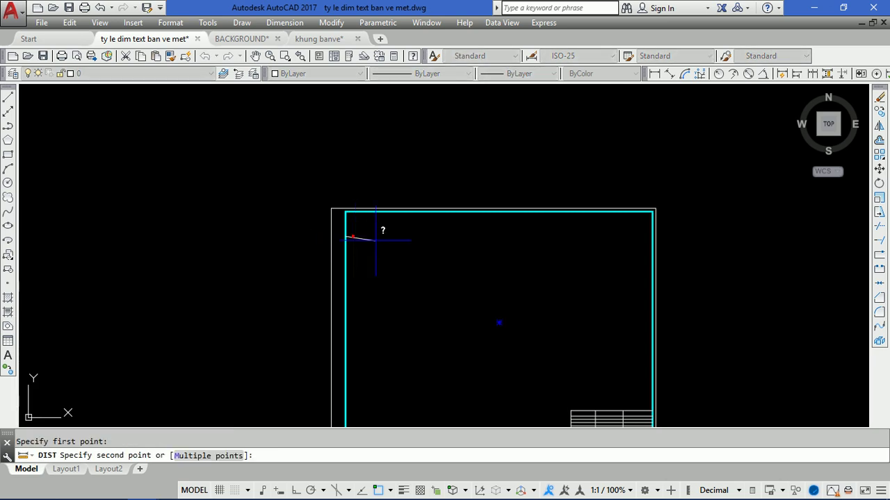
left_click(652, 236)
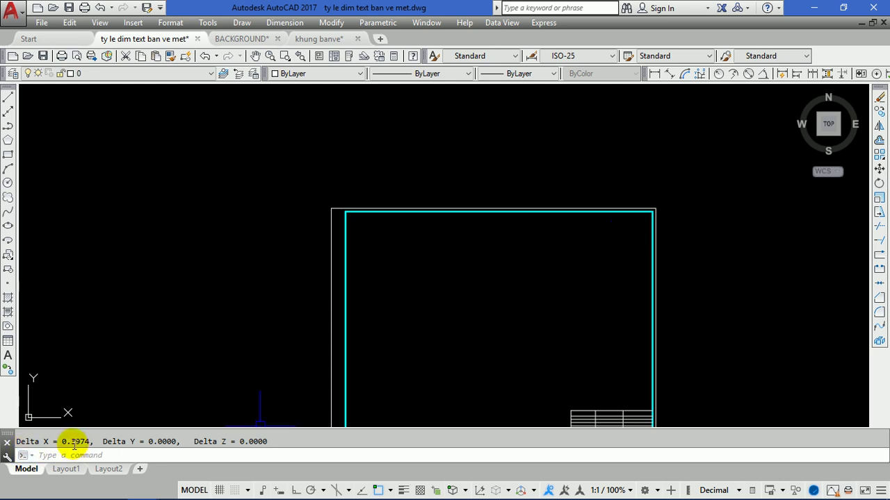
scroll(566, 294, "down", 9)
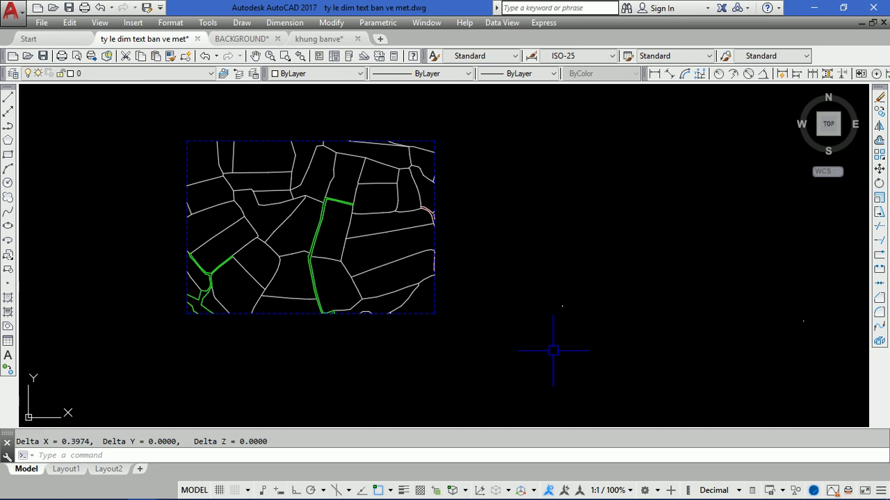
type("CAL")
key("Return")
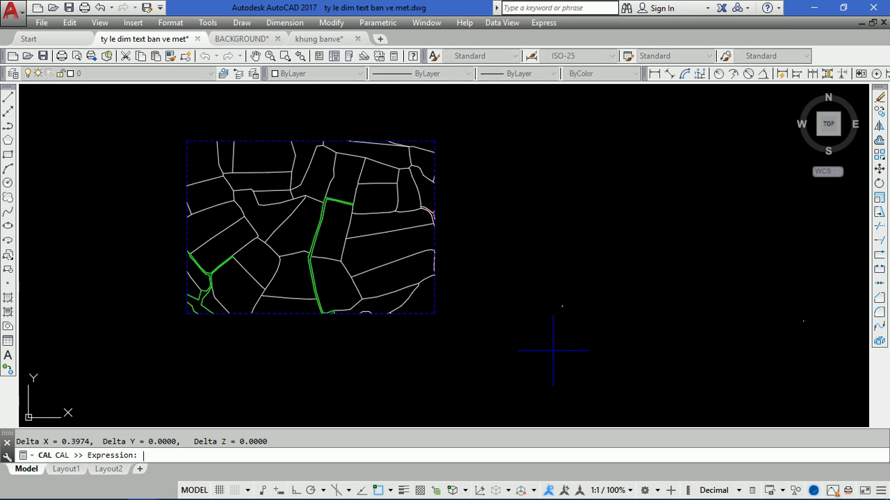
Step: Review the measurements in the F2 history, then compute 164/0.39 = 420.512821 in CAL
key("F2")
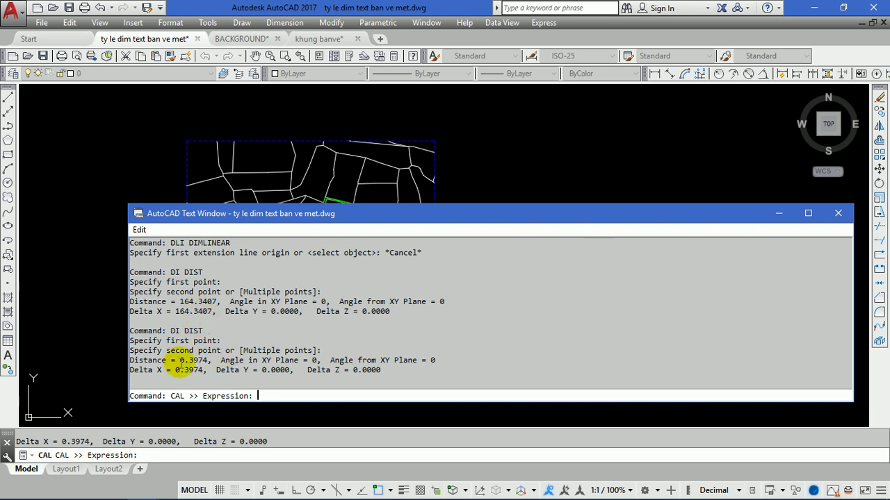
left_click(838, 213)
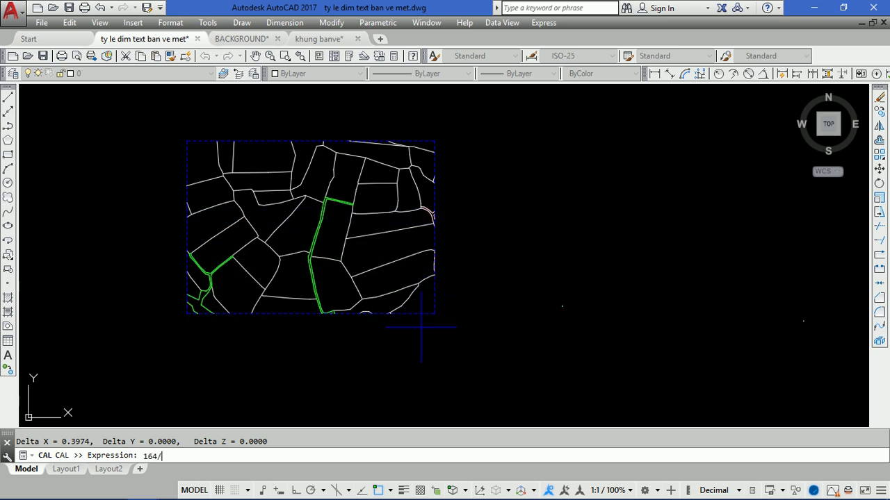
type("164/0.39")
key("Return")
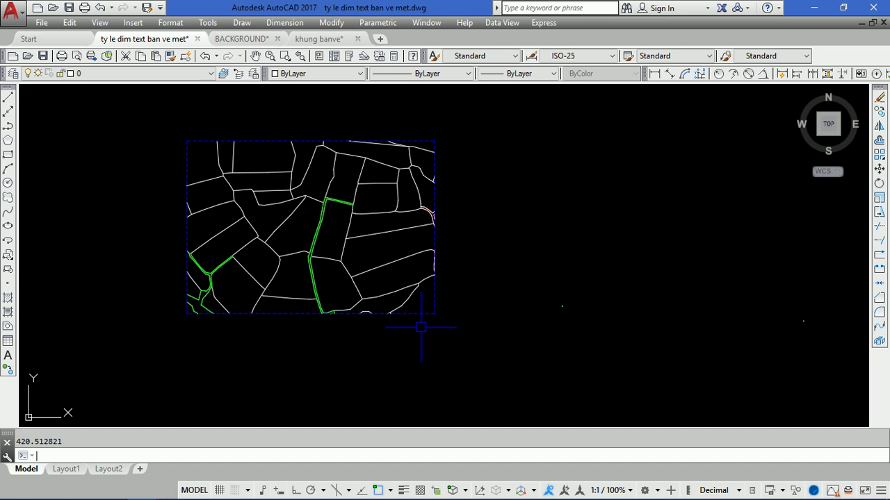
Step: Scale the cyan title-block frame up by a factor of 500
scroll(420, 327, "down", 3)
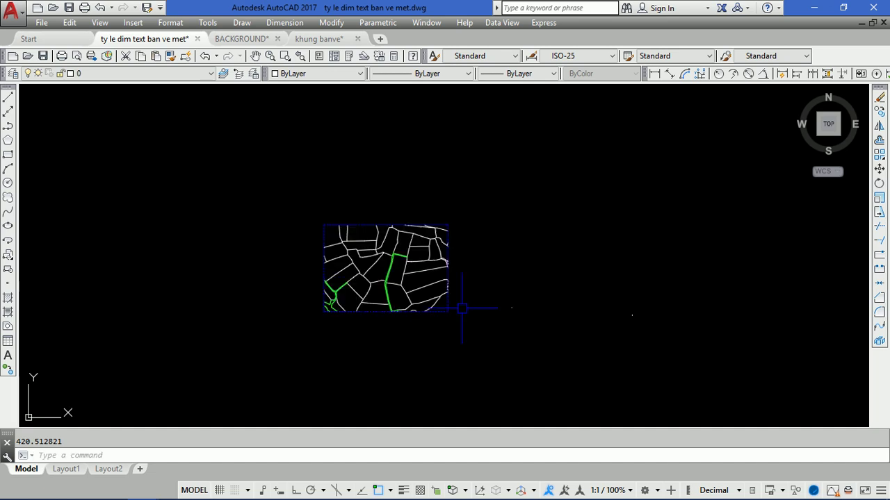
scroll(584, 310, "up", 3)
scroll(396, 304, "up", 3)
scroll(395, 305, "up", 2)
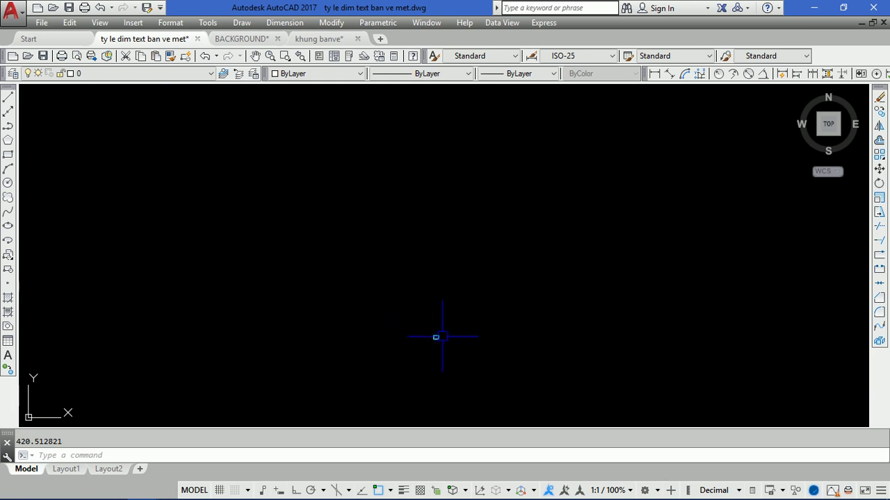
type("c")
key("Return")
left_click(448, 344)
left_click(413, 326)
key("Return")
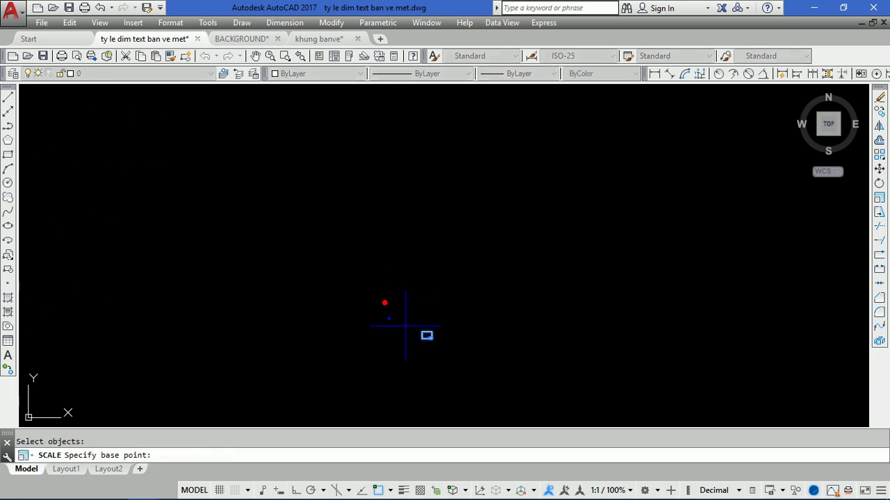
left_click(419, 333)
type("500")
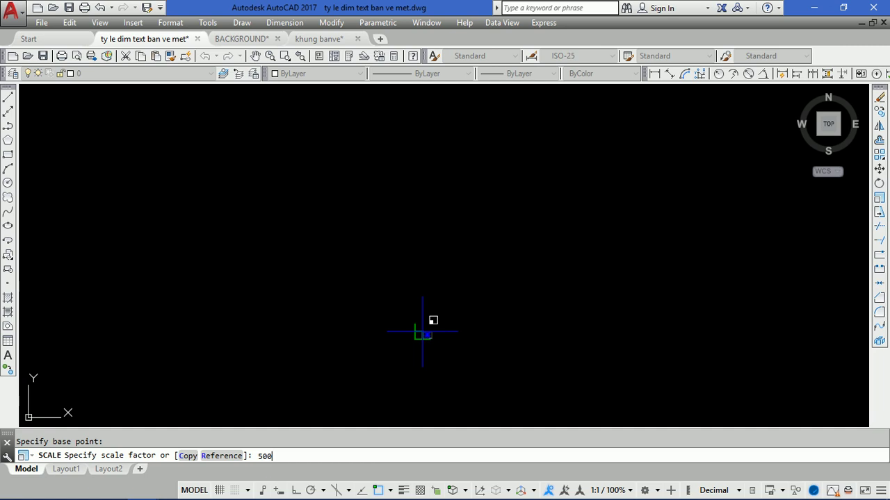
key("Return")
Step: Move the enlarged frame so it surrounds the parcel map
scroll(389, 248, "down", 2)
scroll(417, 278, "down", 5)
scroll(434, 291, "up", 3)
left_click(461, 327)
left_click(391, 284)
type("m")
key("Return")
left_click(395, 322)
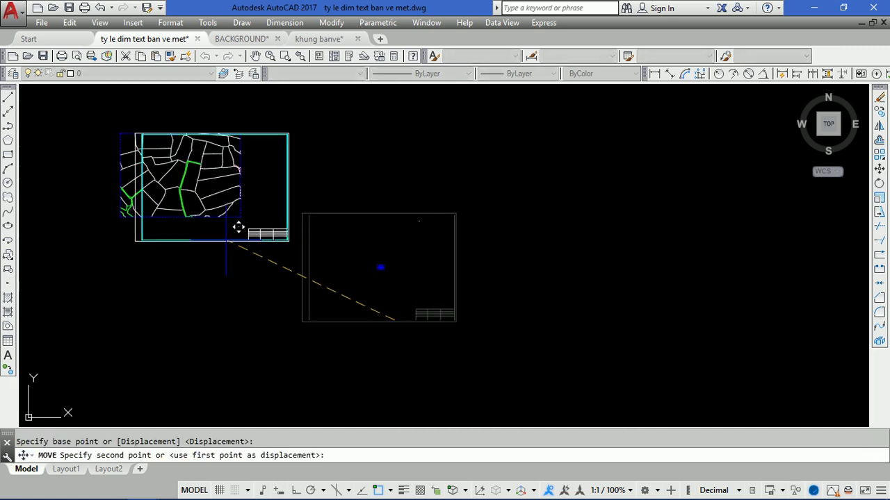
scroll(213, 223, "up", 3)
middle_click_drag(212, 222, 389, 329)
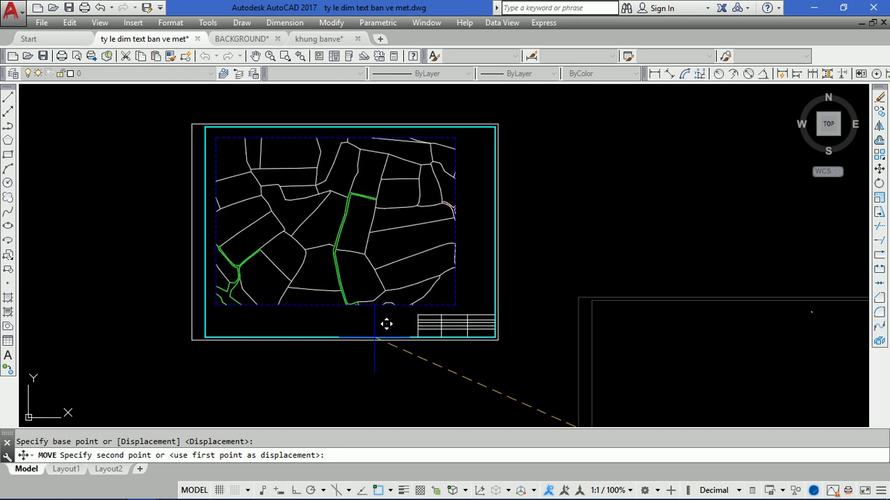
left_click(374, 337)
Step: Select the whole framed parcel map
scroll(333, 177, "up", 3)
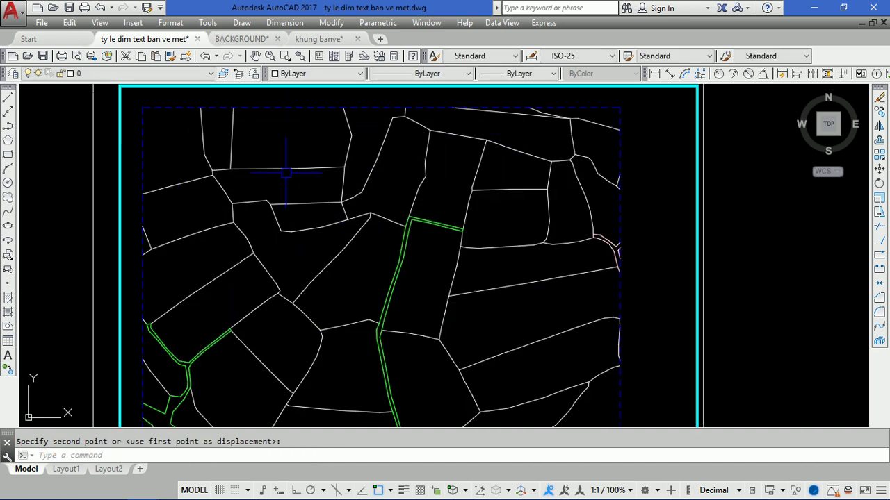
scroll(420, 157, "down", 3)
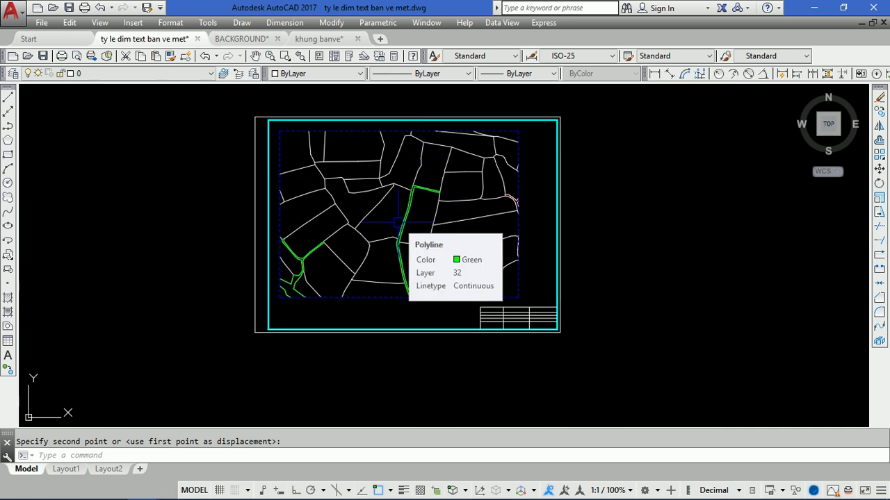
middle_click_drag(398, 223, 326, 247)
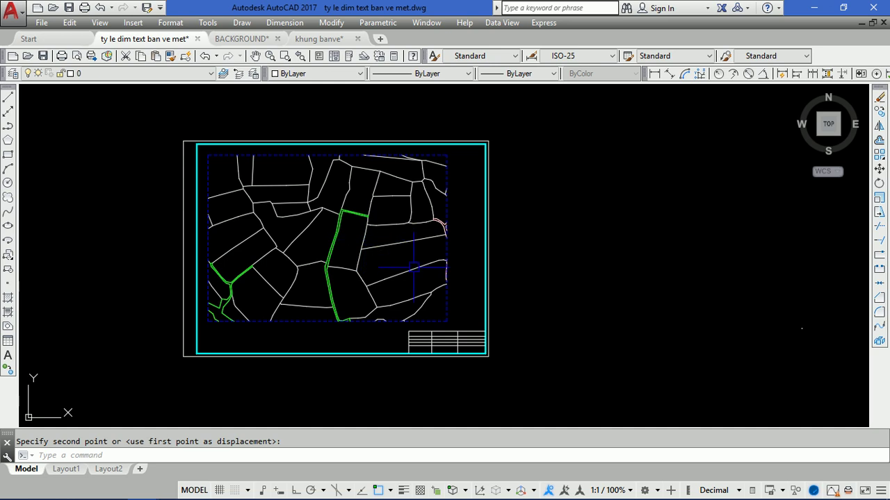
middle_click_drag(413, 267, 350, 271)
middle_click_drag(501, 301, 438, 297)
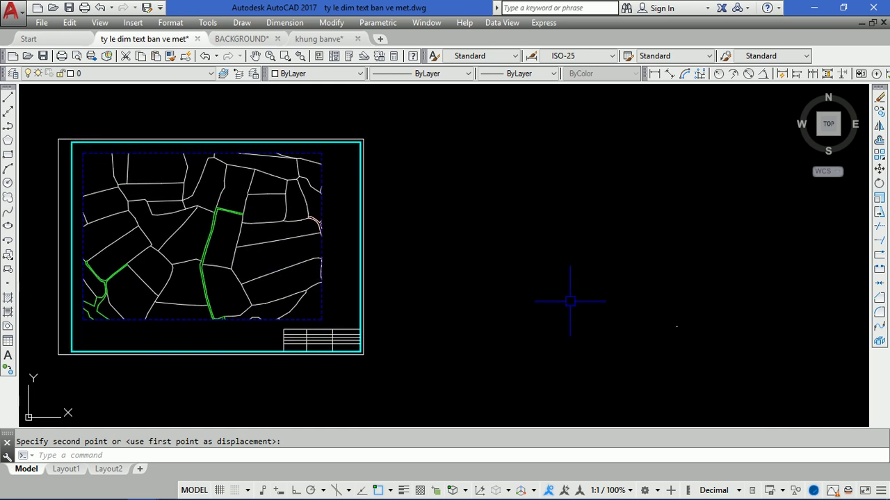
scroll(486, 285, "down", 5)
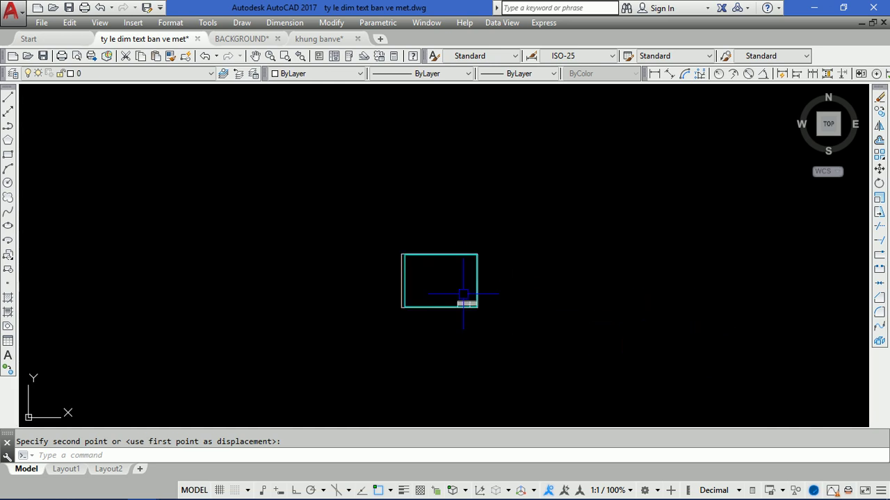
left_click(516, 337)
left_click(344, 215)
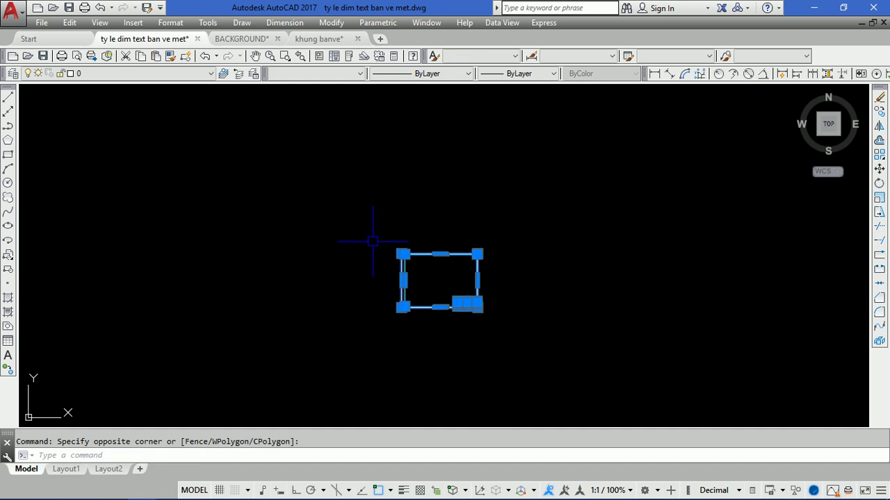
Step: Cut the framed map to the clipboard and create a default page setup Setup1 on Layout1
key("ctrl+x")
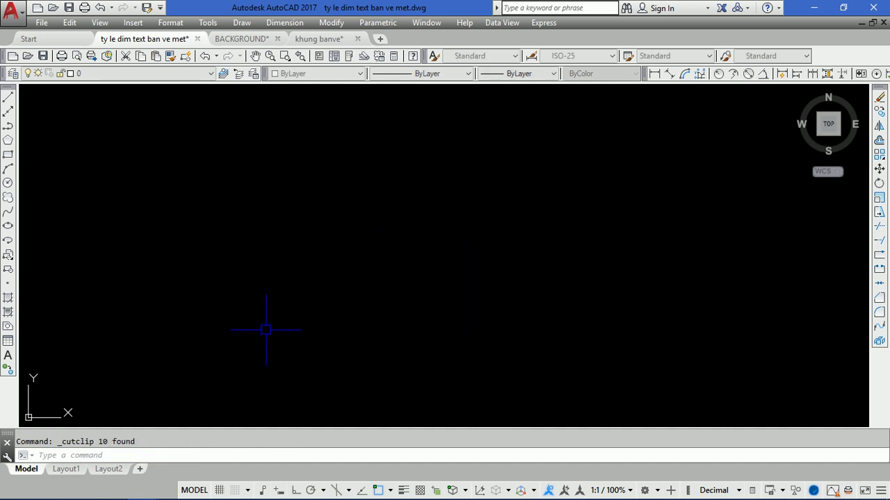
left_click(66, 469)
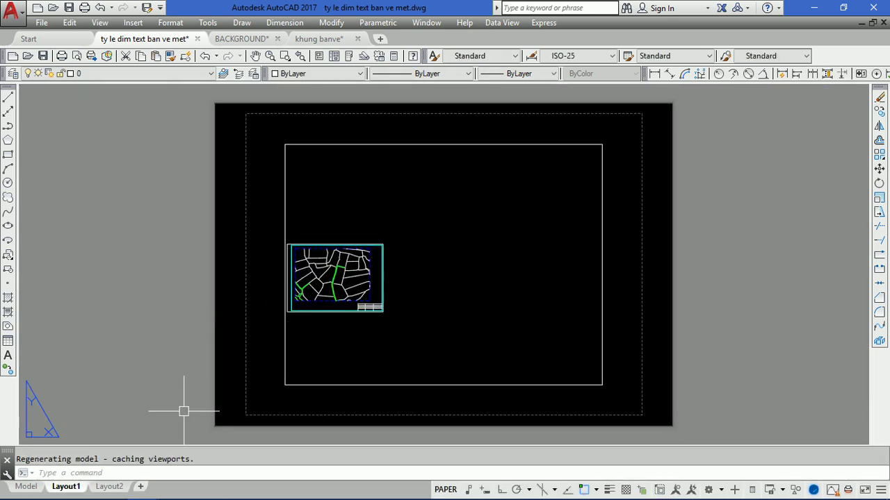
right_click(68, 488)
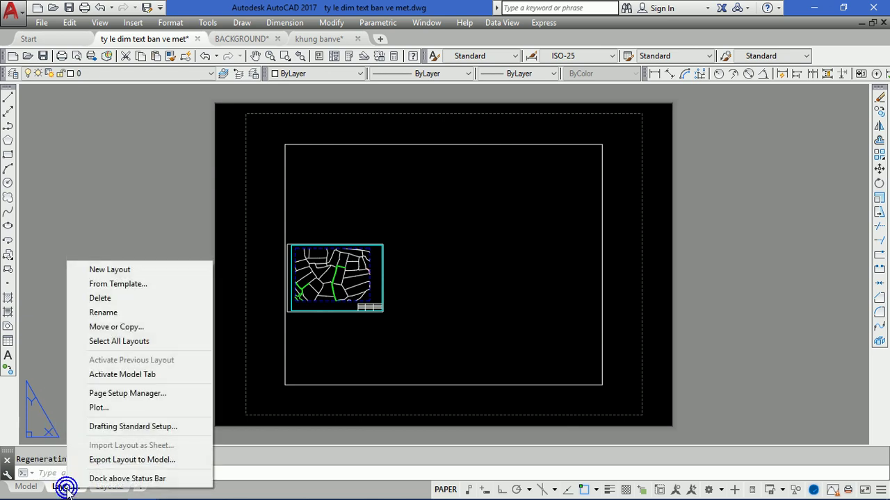
left_click(129, 393)
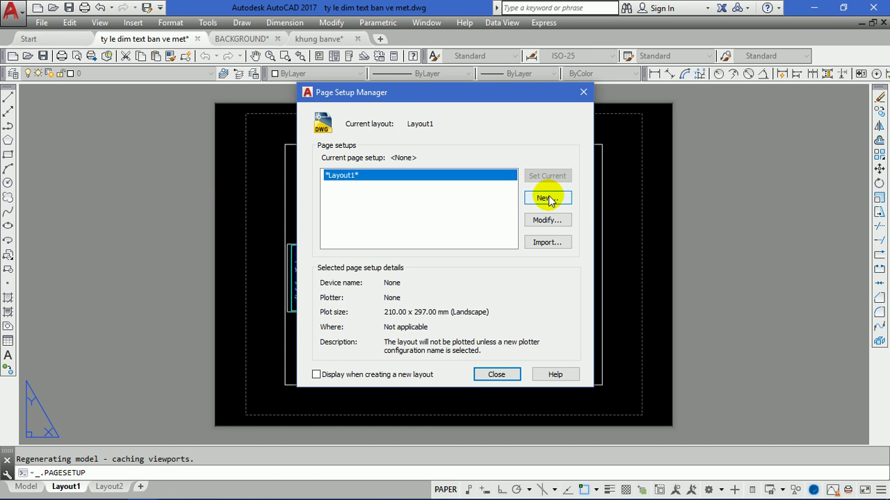
left_click(549, 199)
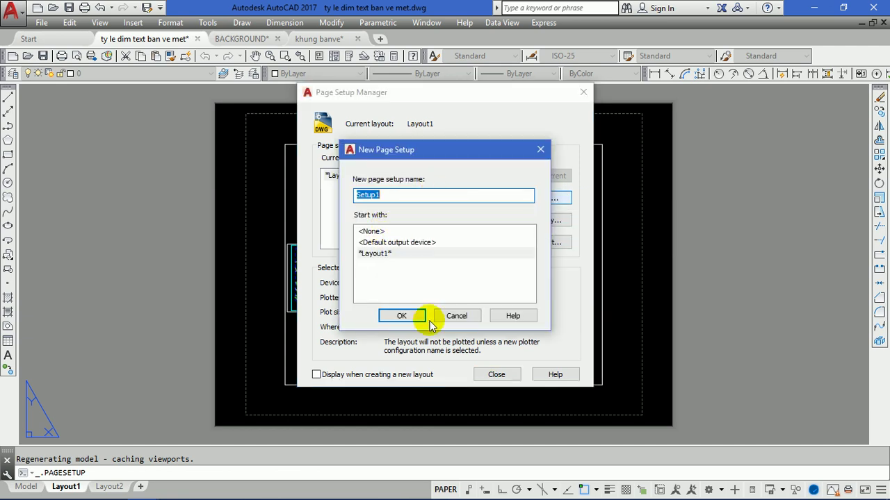
left_click(423, 315)
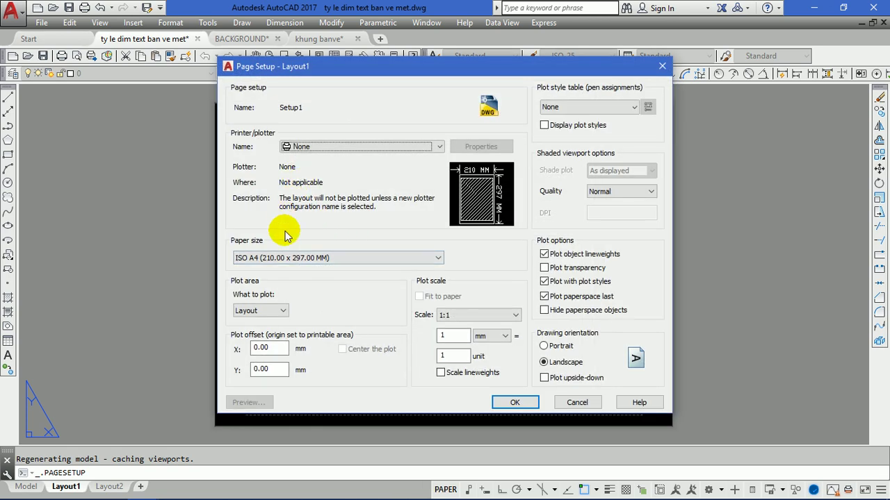
left_click(662, 69)
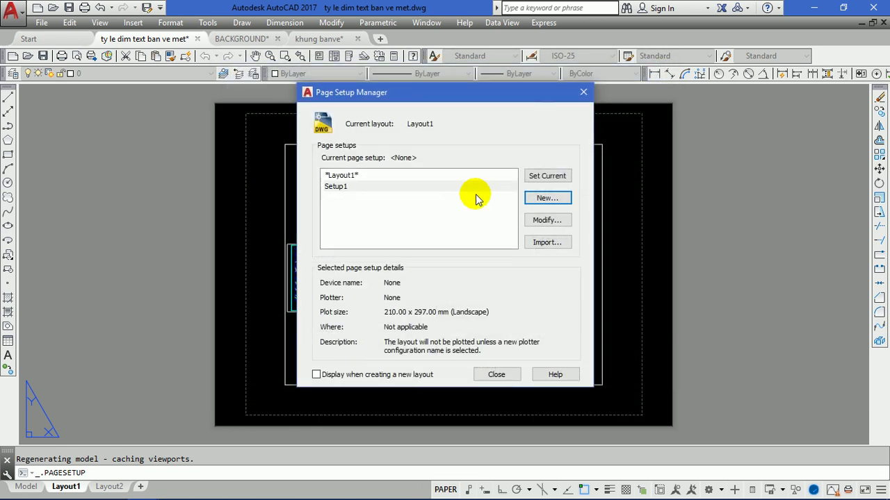
Step: Create another Layout1 page setup named 'KHO A3 MET'
left_click(544, 200)
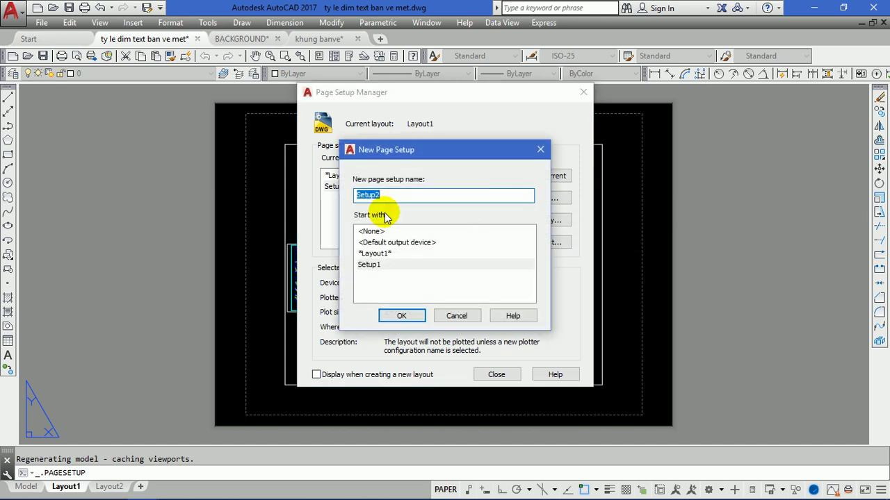
type("KHO A3 MET")
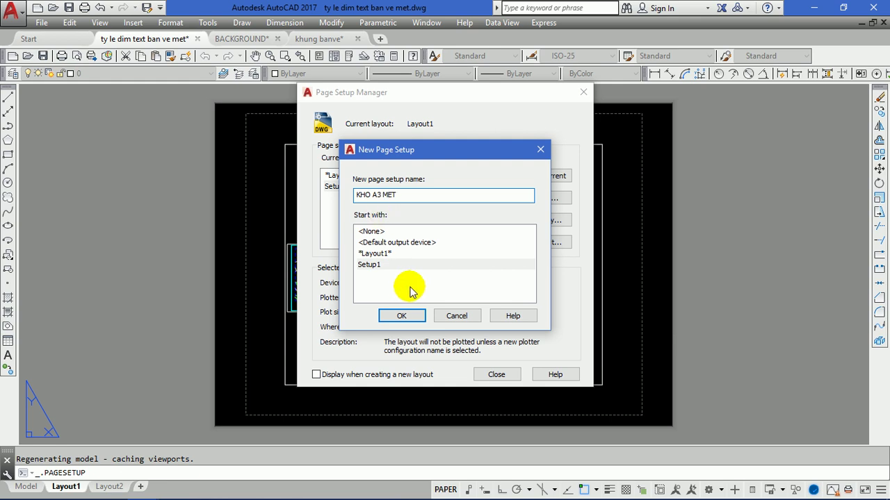
left_click(401, 317)
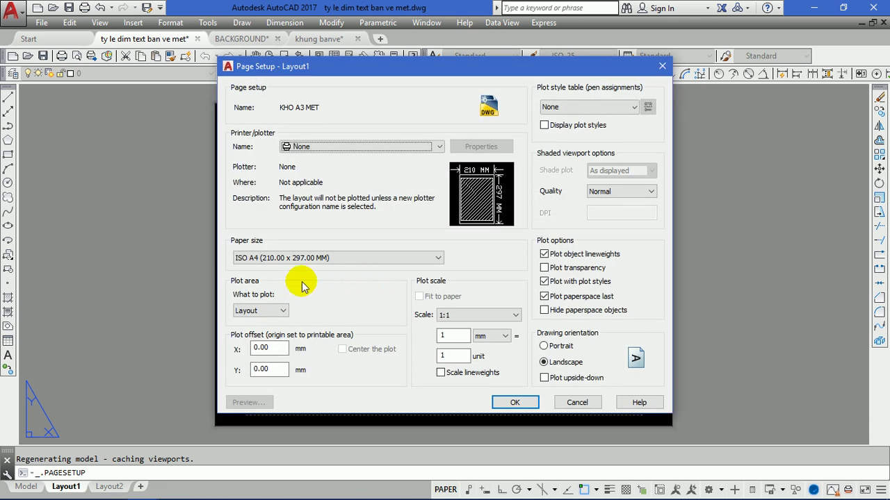
Step: Choose DWG To PDF.pc3 as the KHO A3 MET plotter and open its properties
left_click(353, 151)
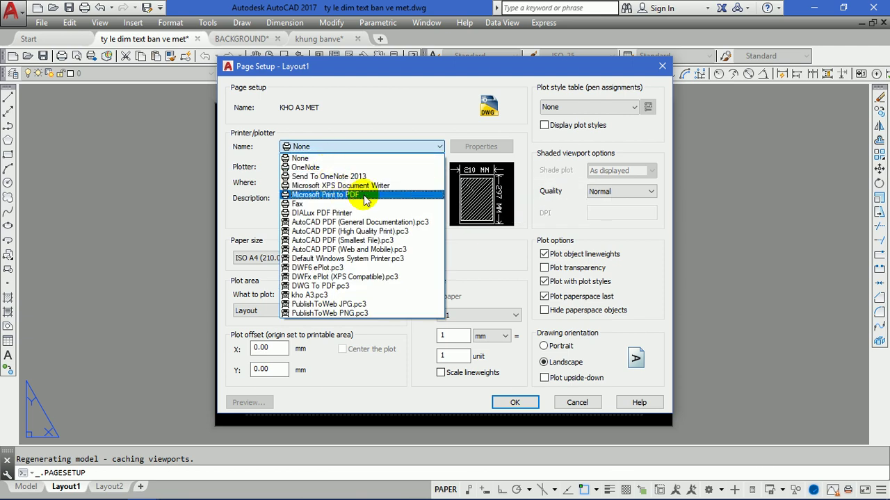
left_click(360, 286)
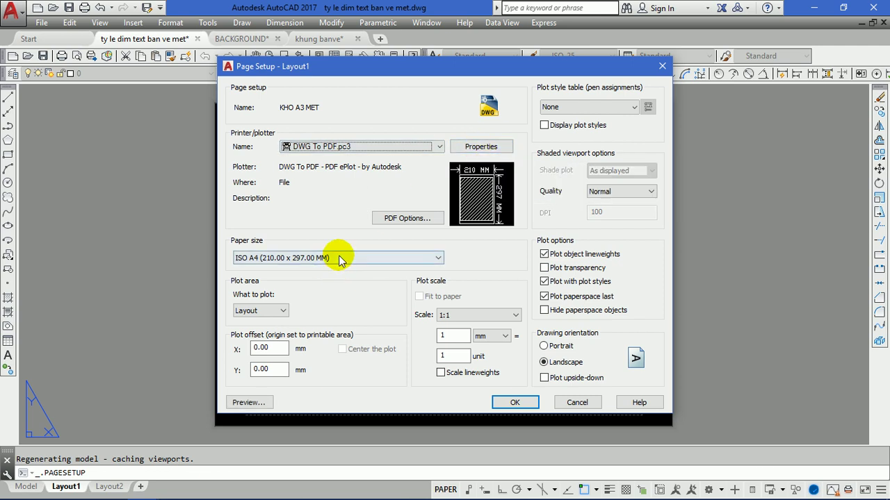
left_click(477, 146)
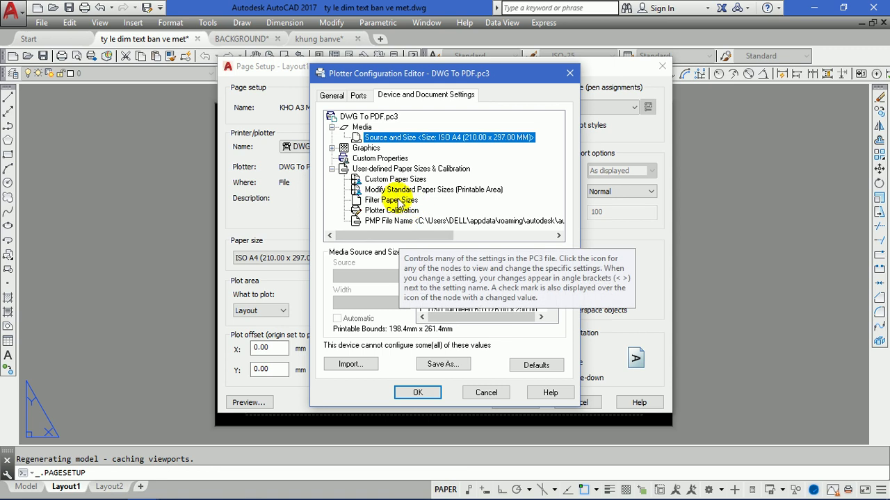
Step: Start a new DWG To PDF custom paper size with 0.297 height
left_click(395, 178)
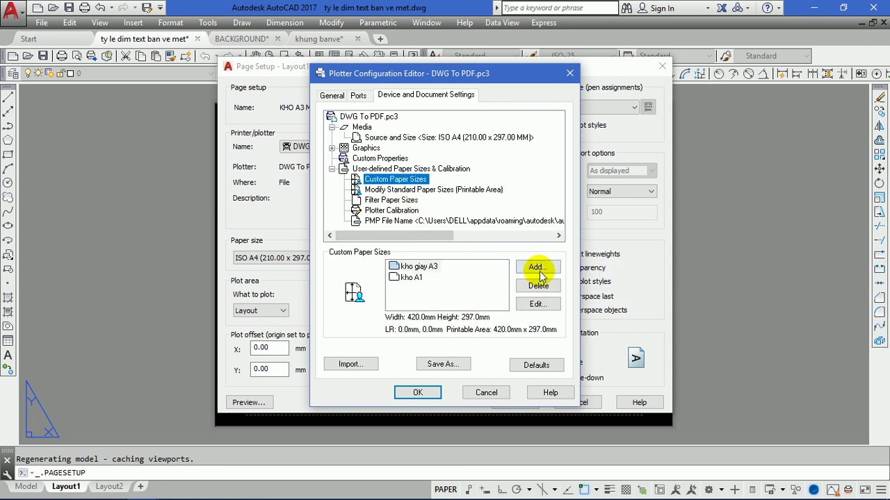
left_click(538, 270)
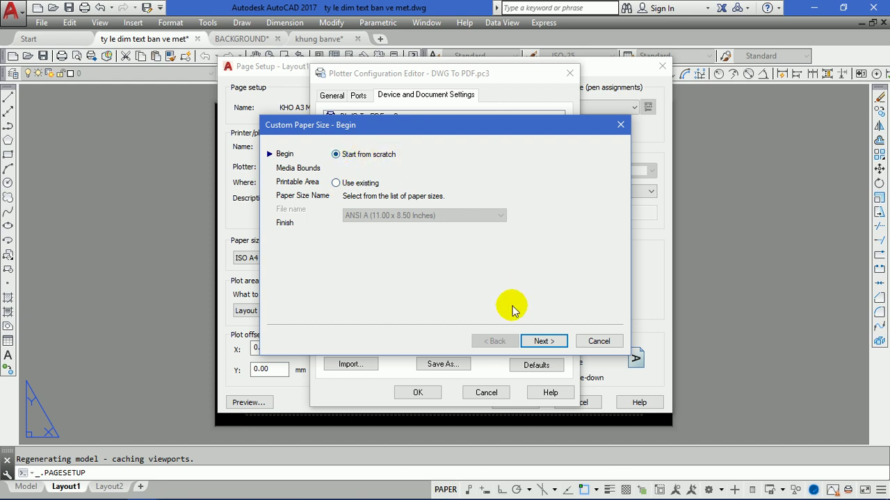
left_click(542, 340)
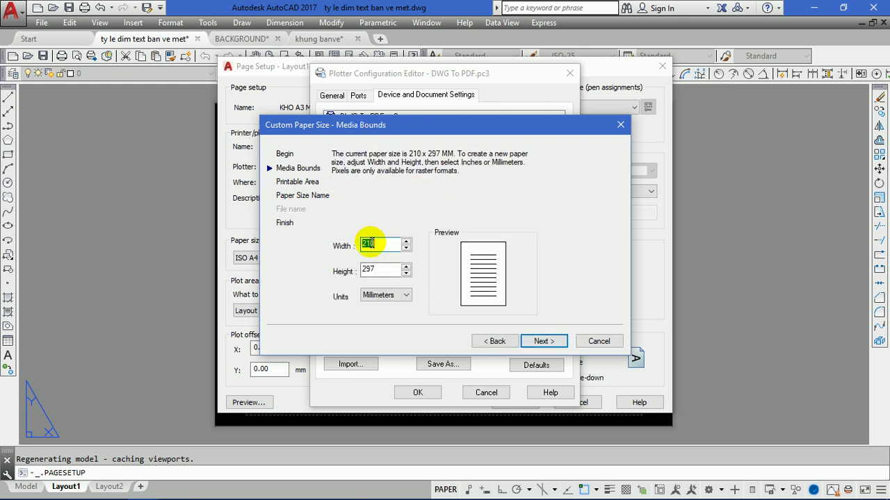
type("0.42")
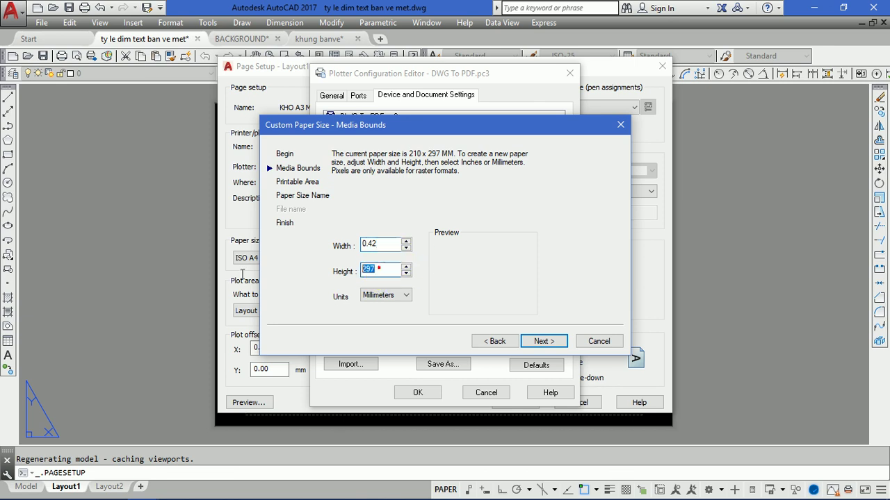
double_click(379, 270)
type("0.297")
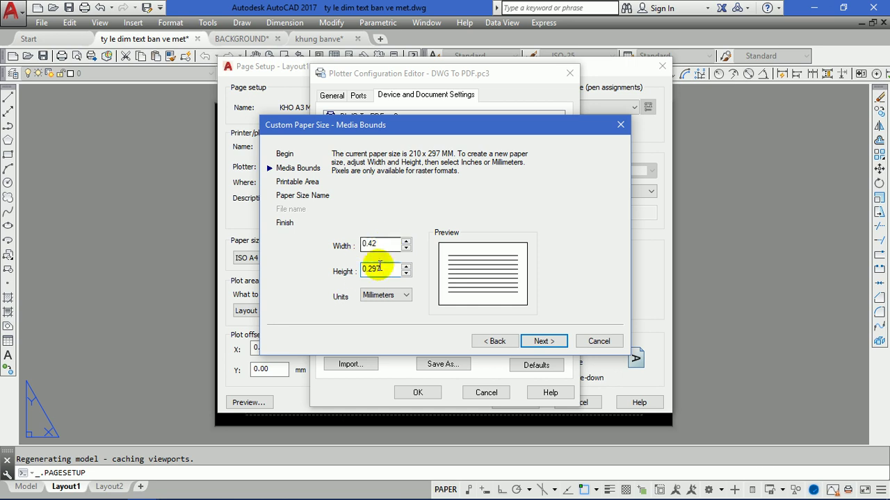
left_click(539, 341)
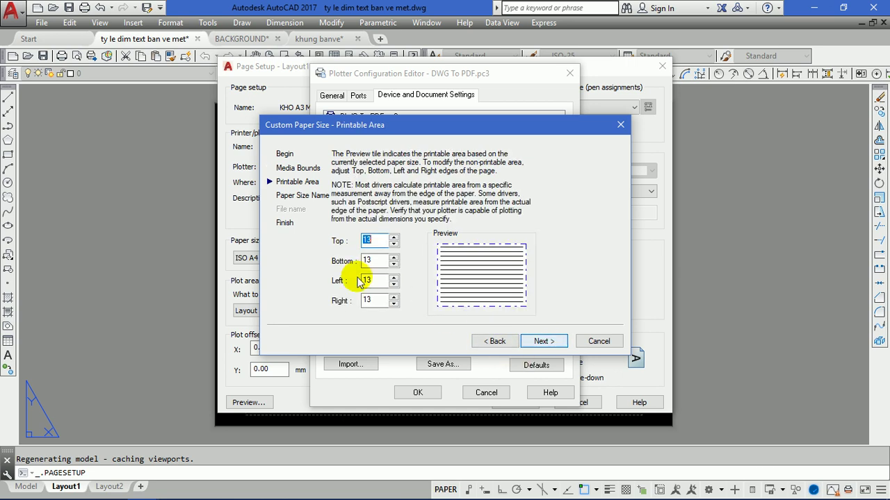
Step: Set all printable-area margins to 0 and finish the paper size as User 1
type("0")
double_click(370, 260)
type("0")
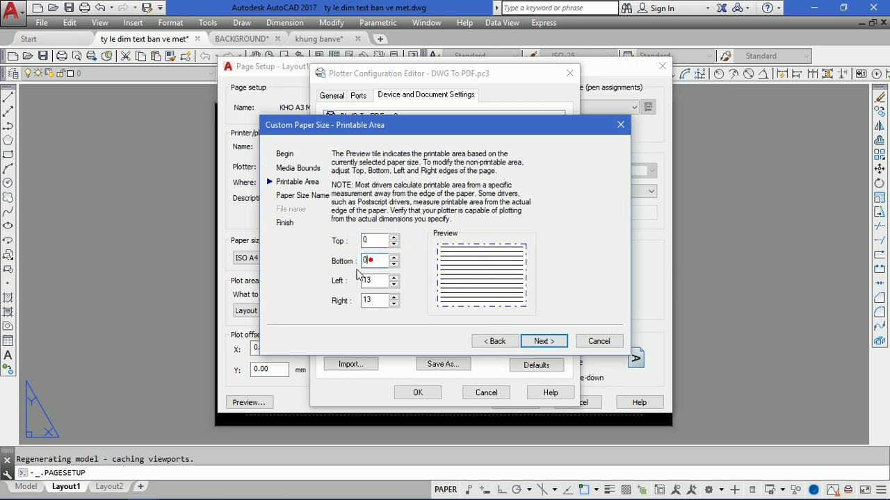
double_click(376, 279)
type("00")
left_click(549, 346)
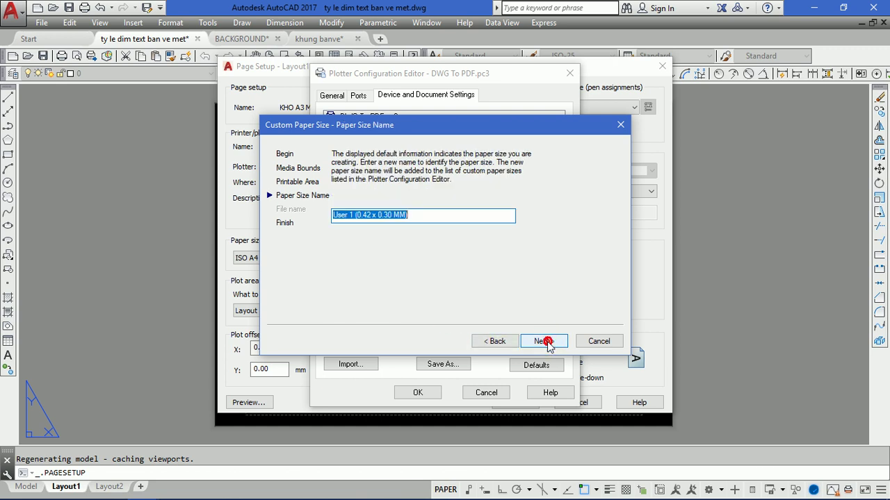
left_click(545, 342)
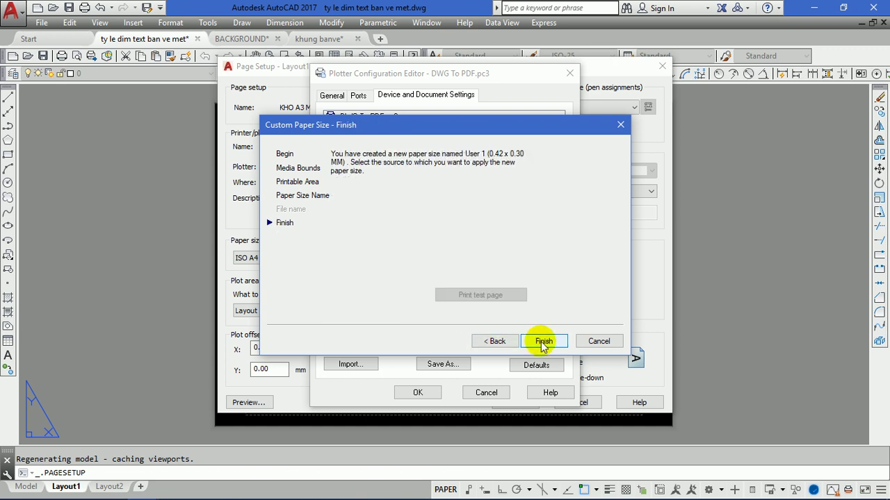
left_click(543, 342)
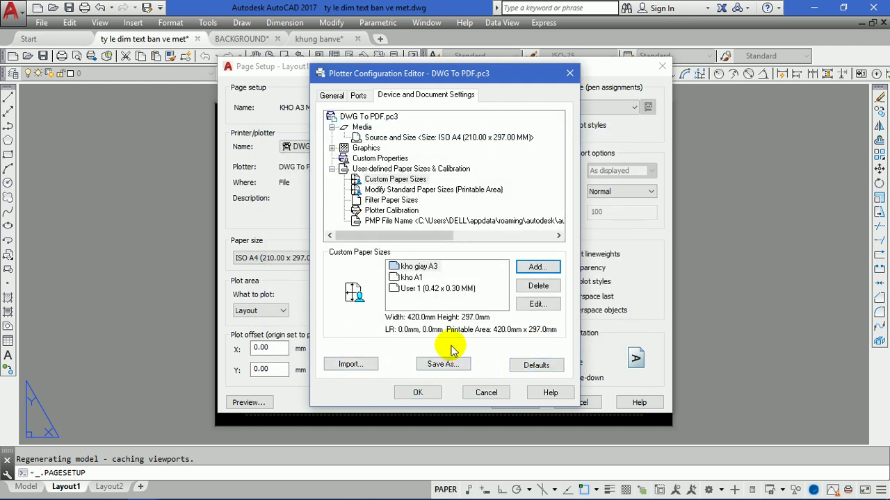
Step: Save the plotter configuration and pick User 1 (0.42 x 0.30 MM) as paper size
left_click(415, 391)
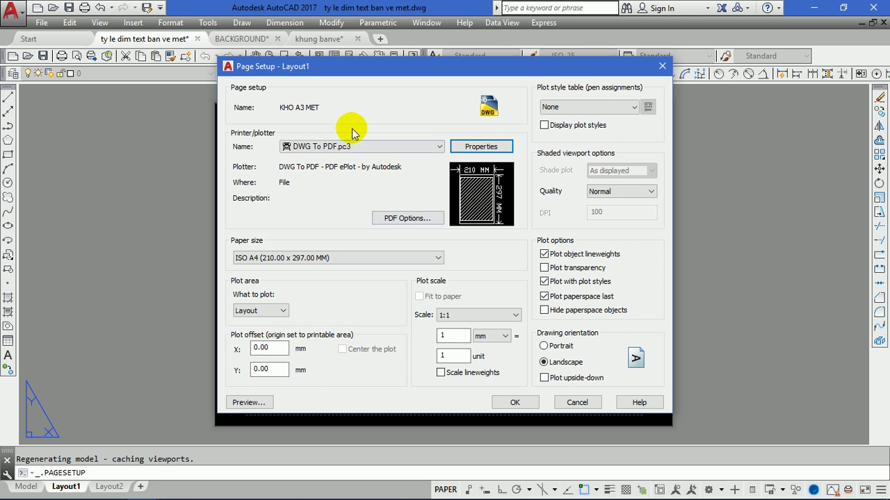
left_click(292, 258)
left_click_drag(437, 209, 437, 10)
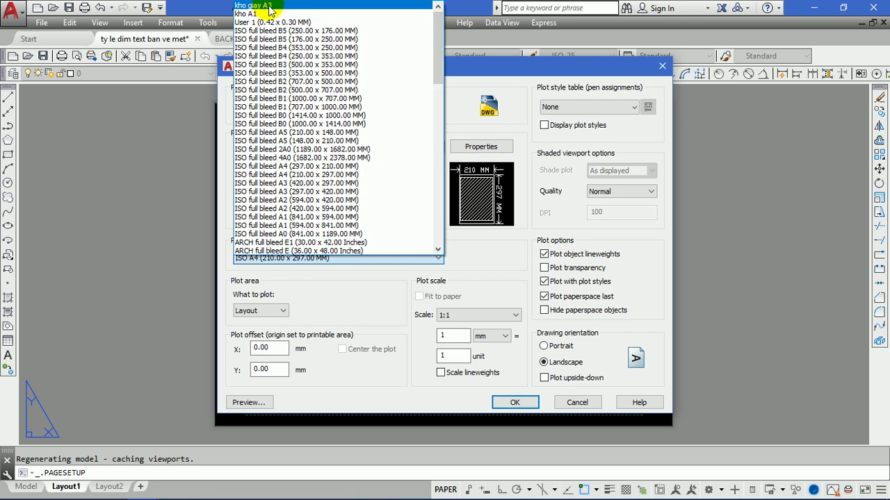
left_click(269, 5)
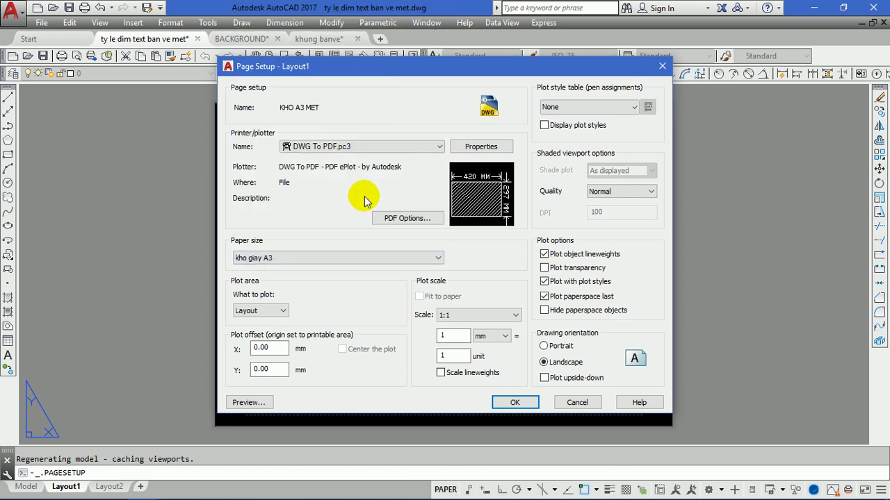
left_click(424, 259)
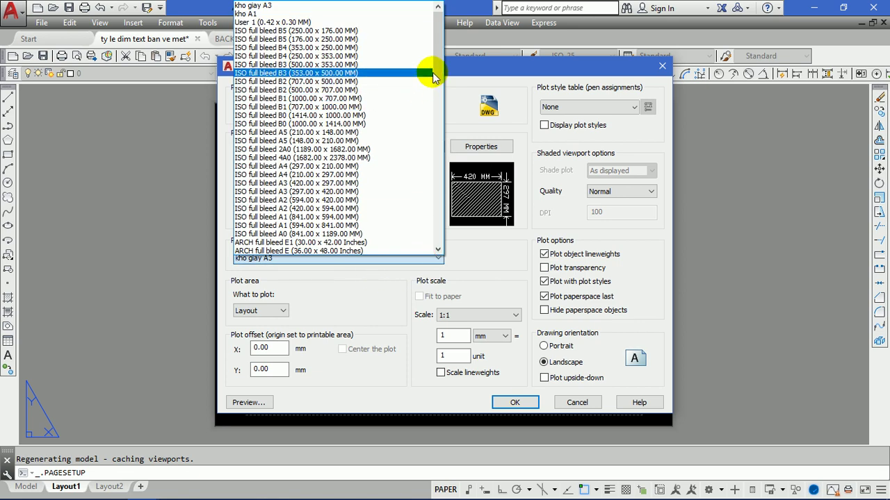
left_click(291, 28)
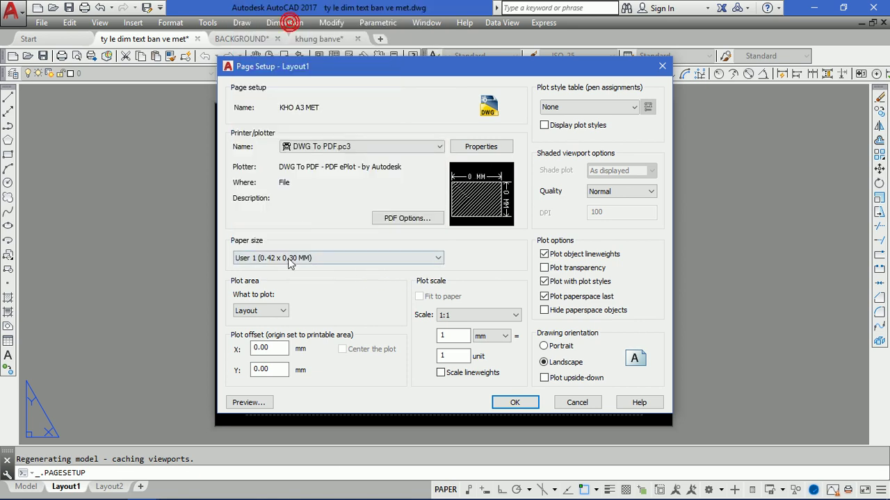
Step: Confirm the page setup and make KHO A3 MET current for Layout1
left_click(514, 402)
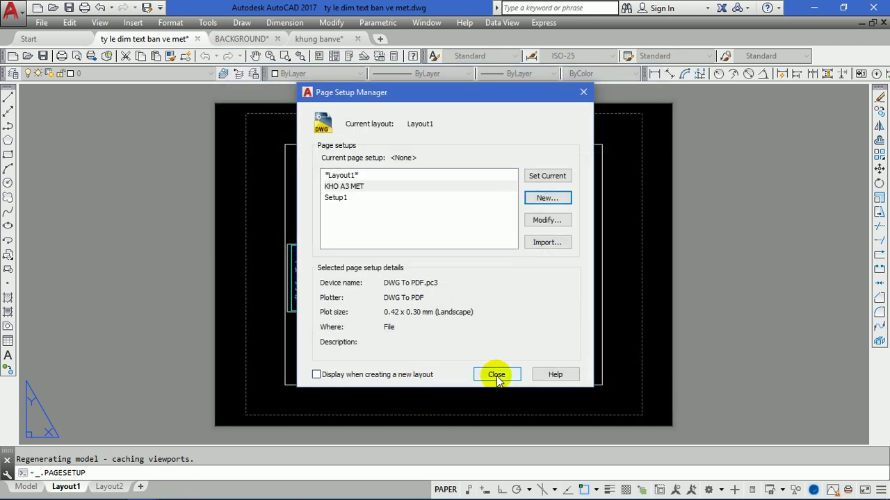
left_click(344, 186)
left_click(547, 176)
Step: Paste the A3 title-block frame onto Layout1 at the origin 0,0
left_click(496, 375)
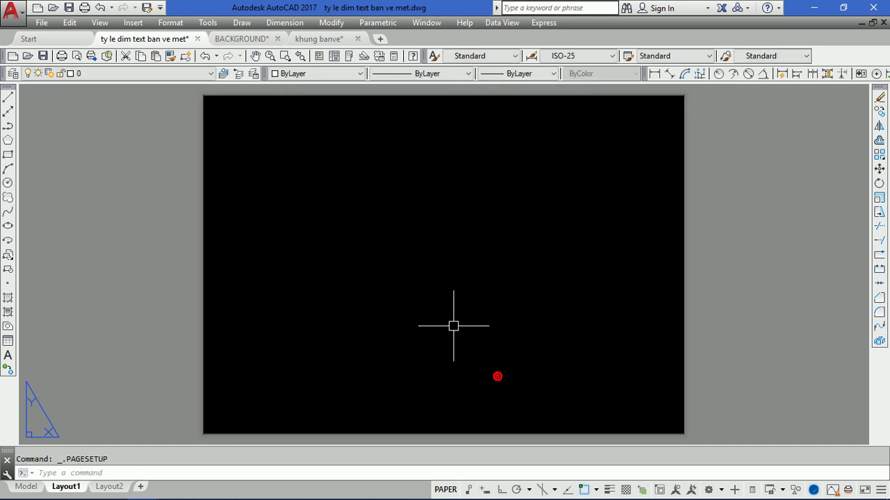
scroll(455, 328, "down", 3)
scroll(415, 290, "down", 3)
scroll(421, 306, "down", 4)
scroll(421, 306, "up", 6)
scroll(375, 195, "up", 3)
left_click(408, 199)
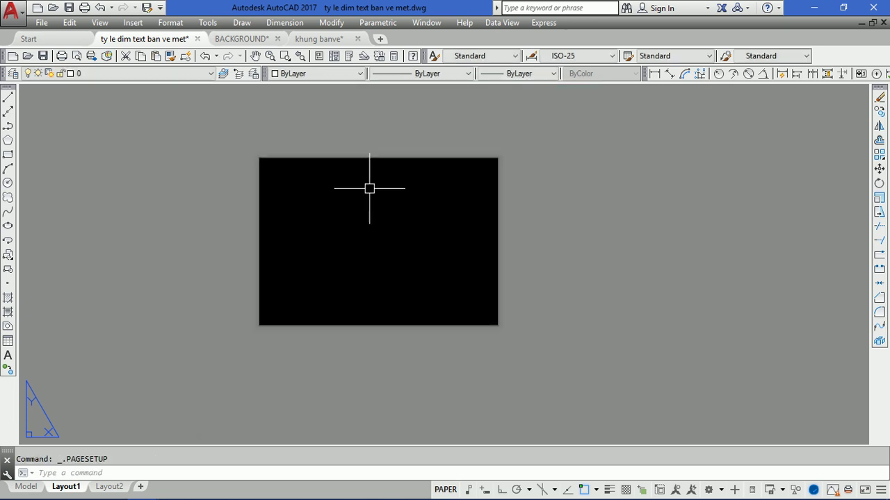
left_click(259, 309)
key("ctrl+v")
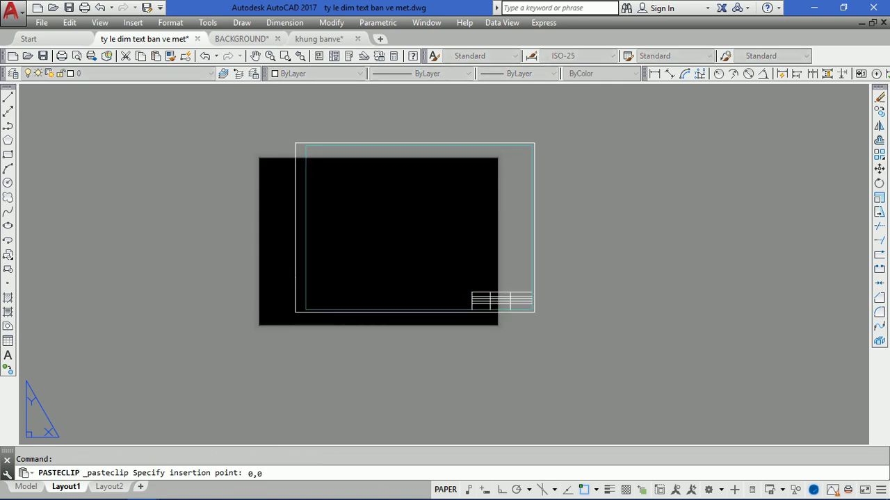
key("Return")
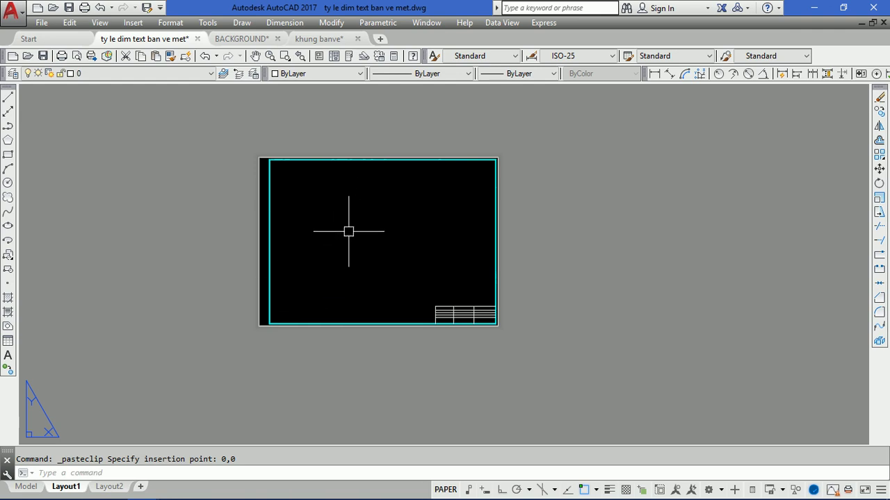
Step: Create a viewport from the frame corner to just above the title block
type("Mv")
key("Return")
scroll(288, 171, "up", 3)
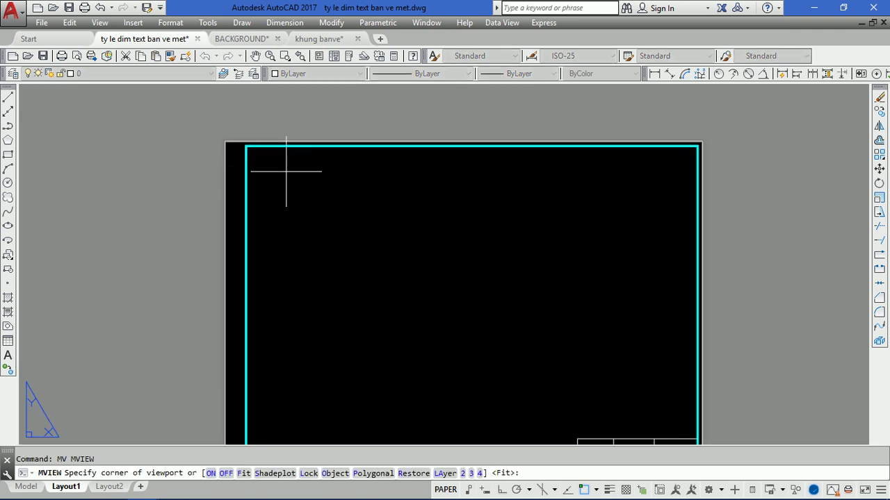
left_click(250, 148)
scroll(505, 311, "up", 3)
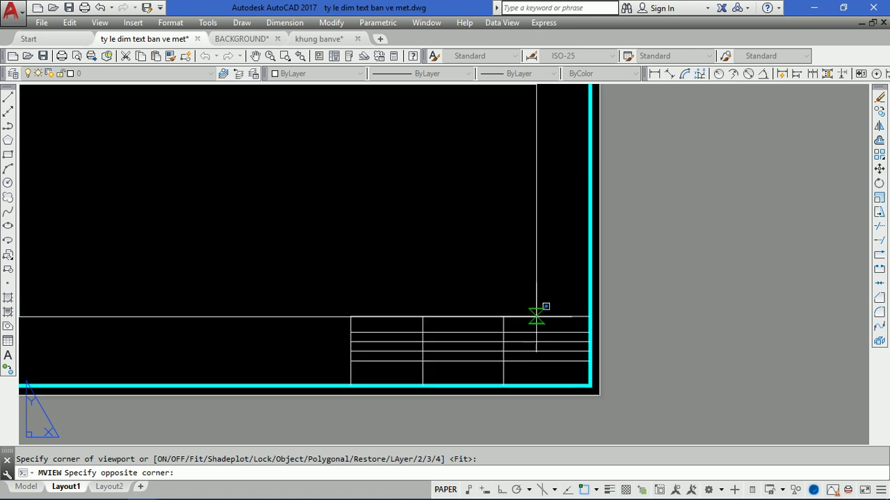
left_click(592, 308)
scroll(486, 359, "down", 3)
scroll(399, 258, "up", 3)
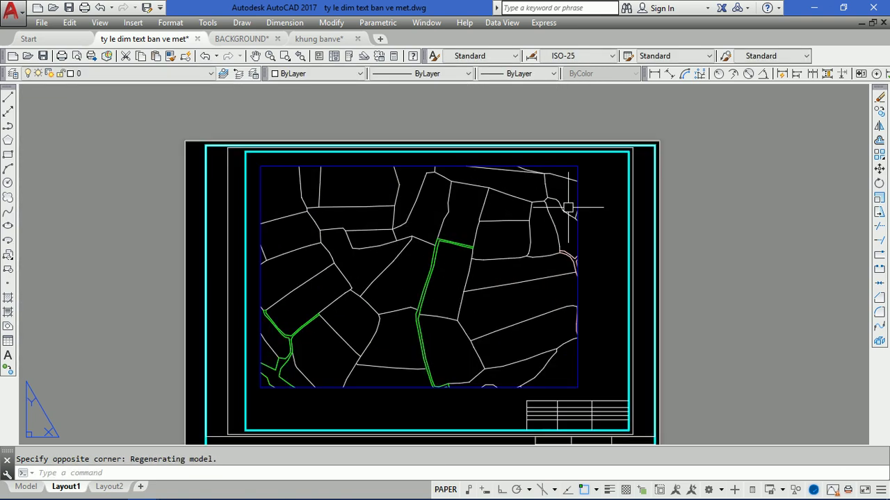
Step: In model space, copy the parcel map horizontally to the right with Ortho on
double_click(564, 210)
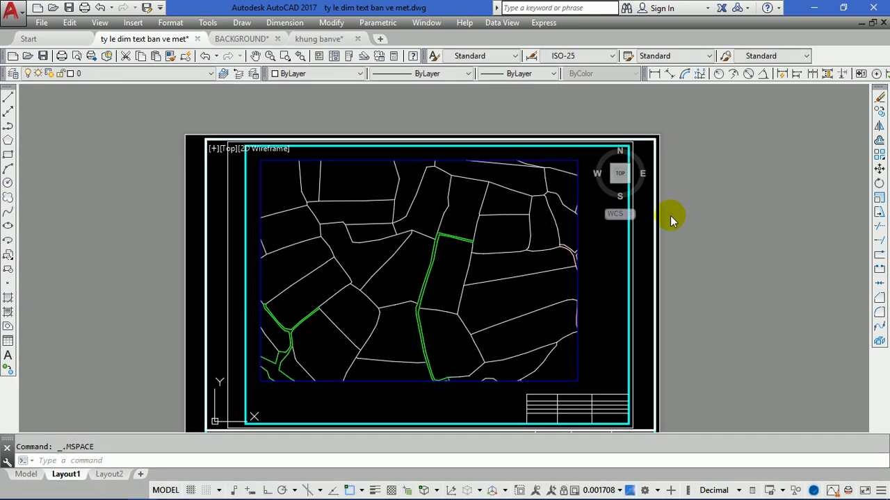
double_click(693, 217)
left_click(26, 487)
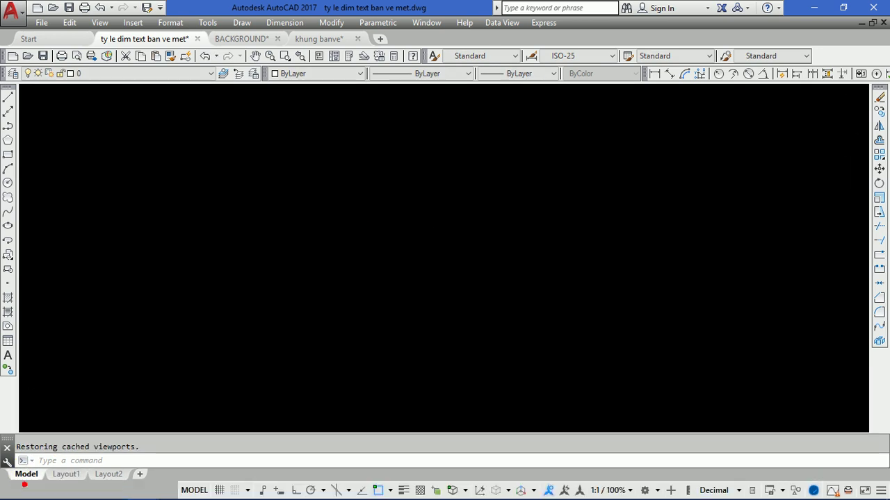
scroll(73, 167, "up", 3)
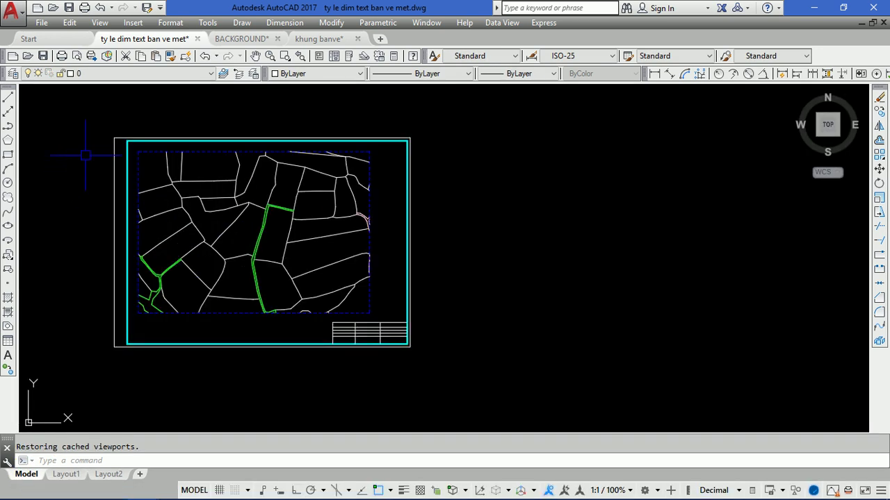
left_click(94, 125)
left_click(415, 317)
scroll(377, 260, "down", 3)
type("co")
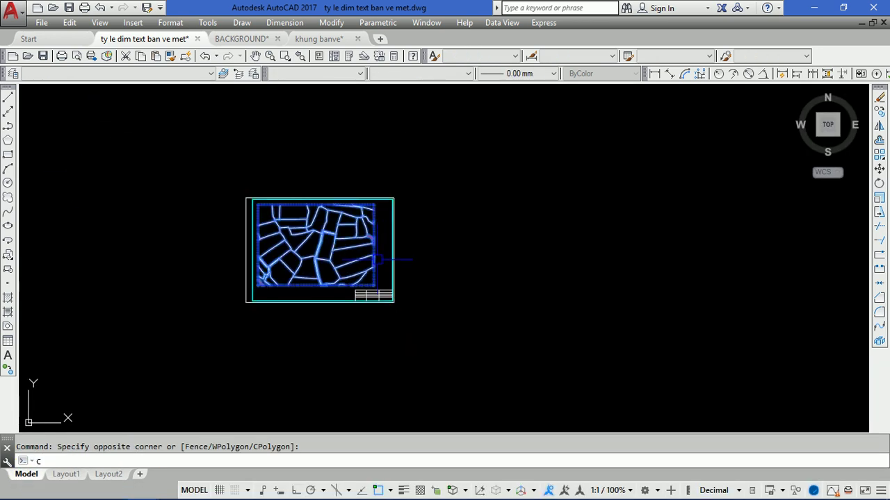
key("Return")
left_click(364, 273)
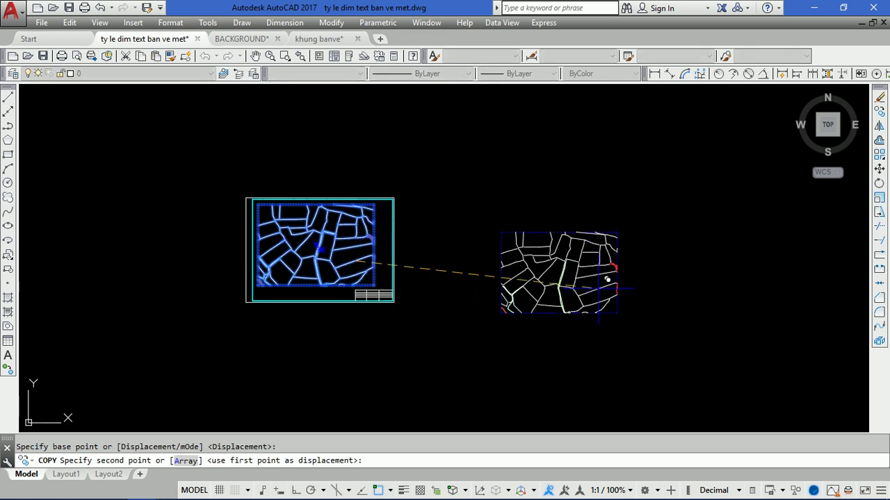
key("F8")
left_click(603, 285)
key("Escape")
key("Escape")
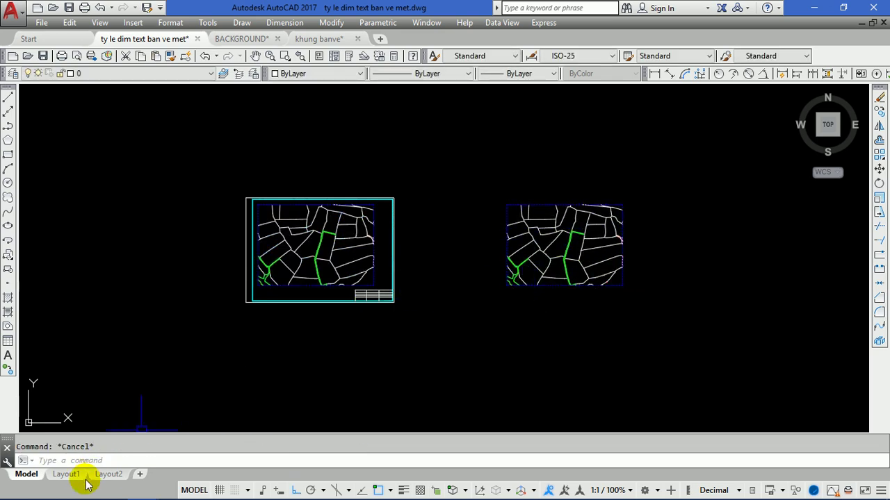
Step: Zoom Layout1's viewport to fill it with the right-hand parcel map copy
left_click(66, 474)
double_click(378, 298)
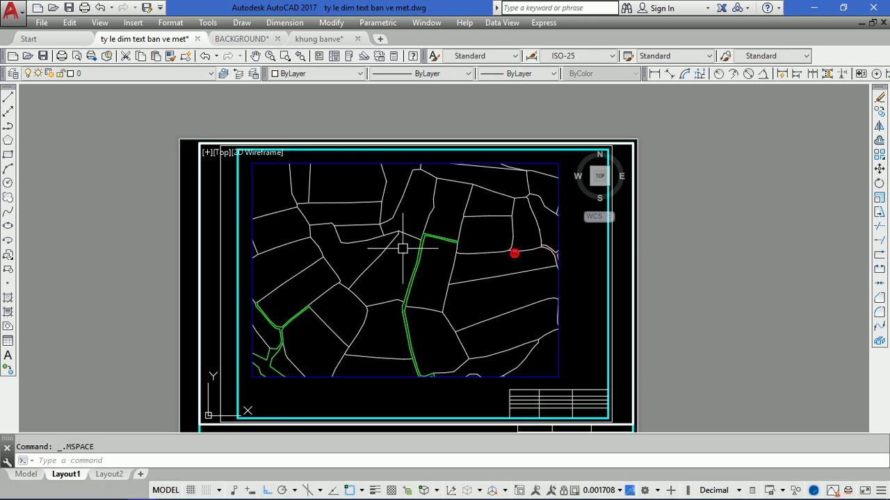
scroll(330, 253, "down", 5)
scroll(370, 251, "up", 5)
type("z")
key("Return")
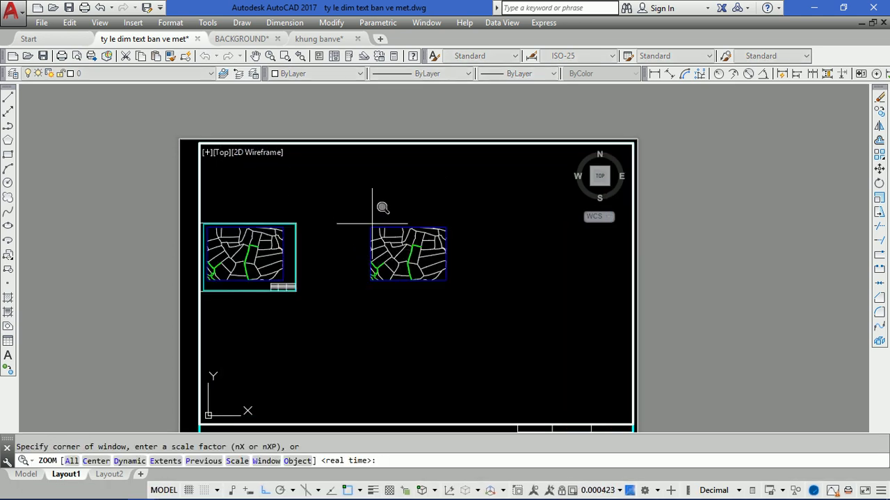
left_click(363, 220)
left_click(461, 272)
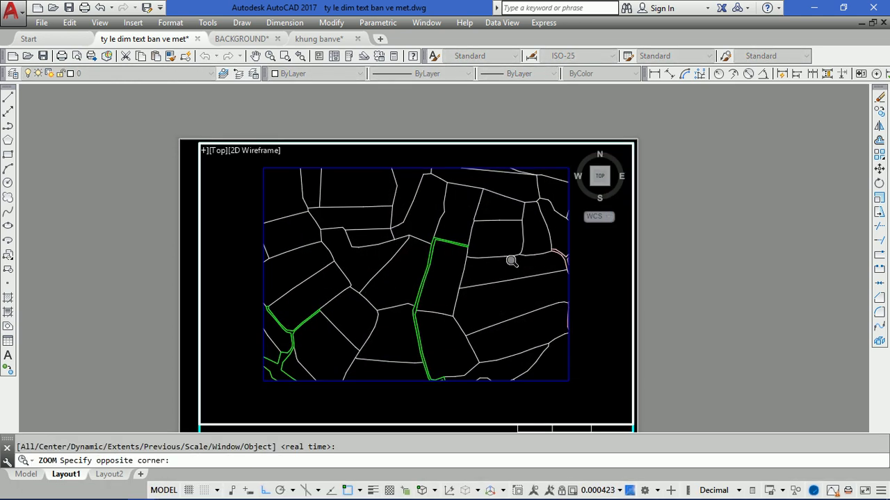
double_click(689, 249)
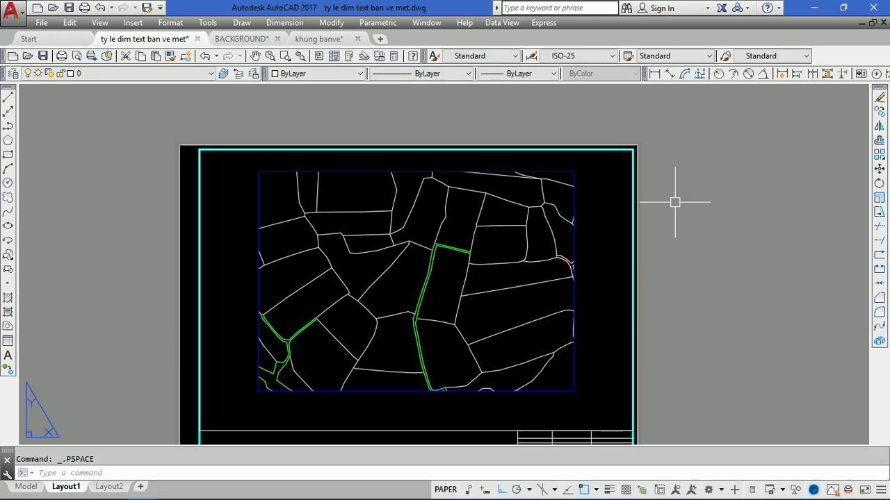
Step: Add a custom 1/500 scale, 1 paper unit to 500 drawing units, to the scale list
left_click(568, 150)
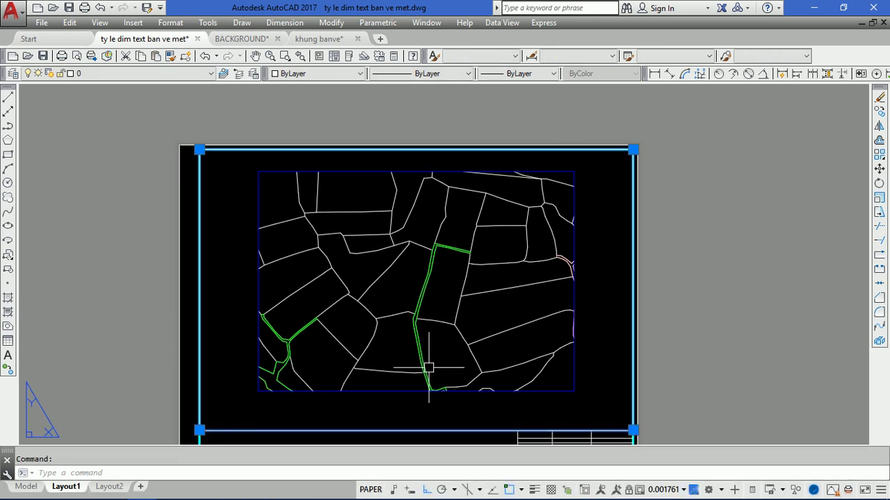
left_click(668, 489)
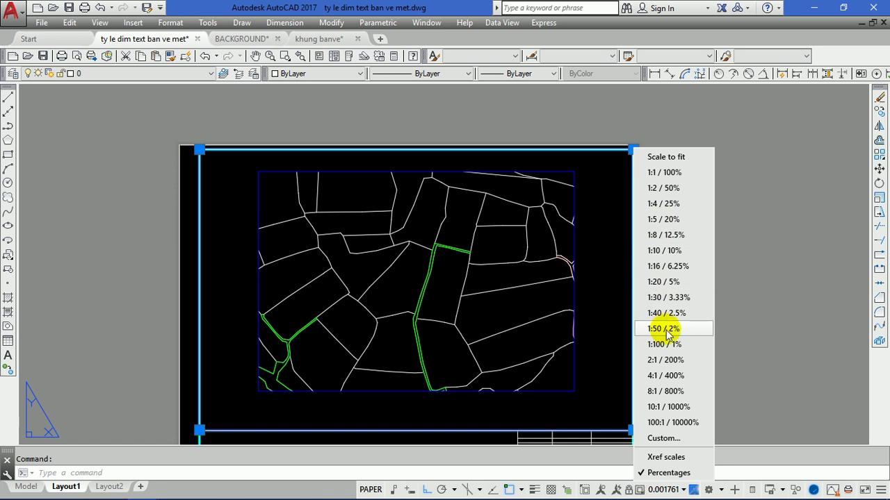
left_click(664, 440)
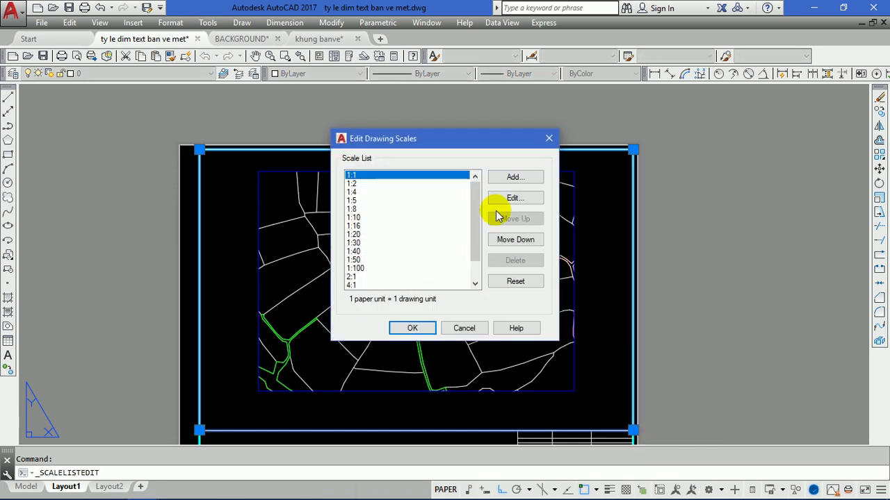
left_click(513, 178)
type("1/")
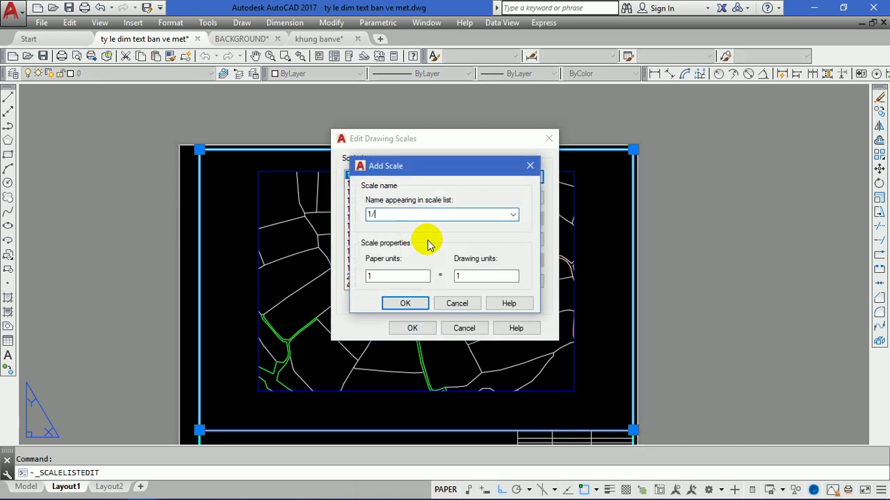
type("500")
double_click(464, 277)
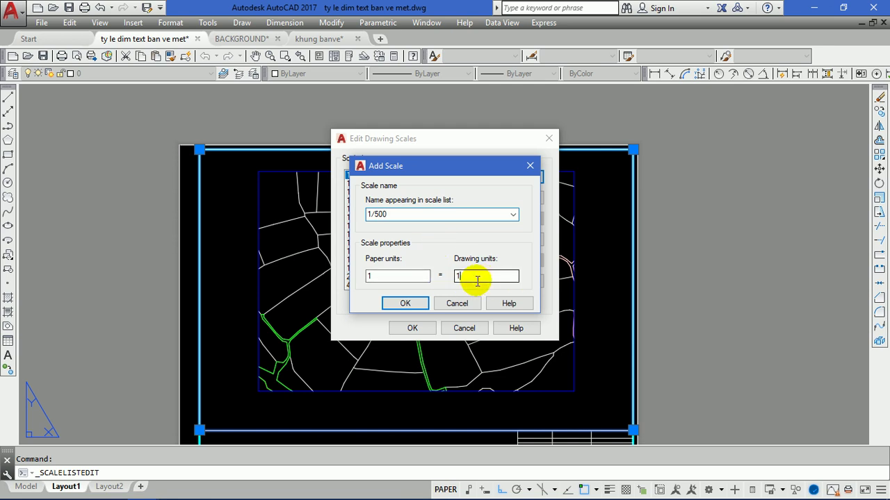
type("500")
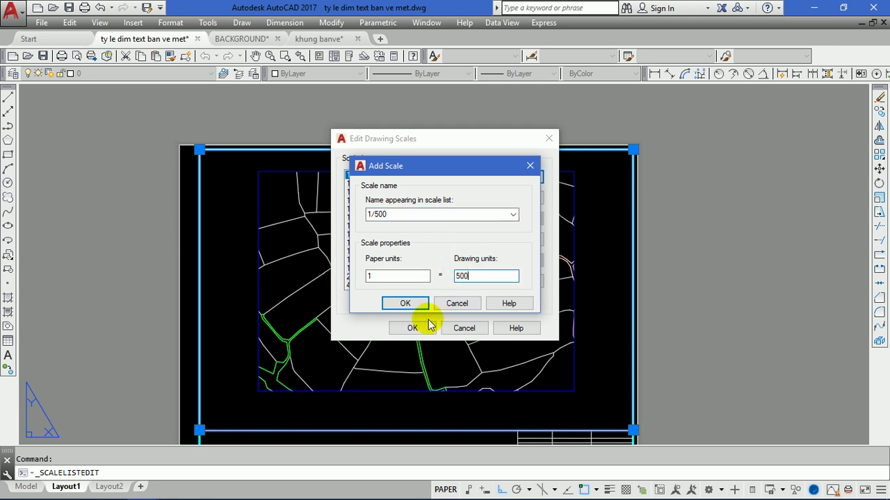
left_click(405, 303)
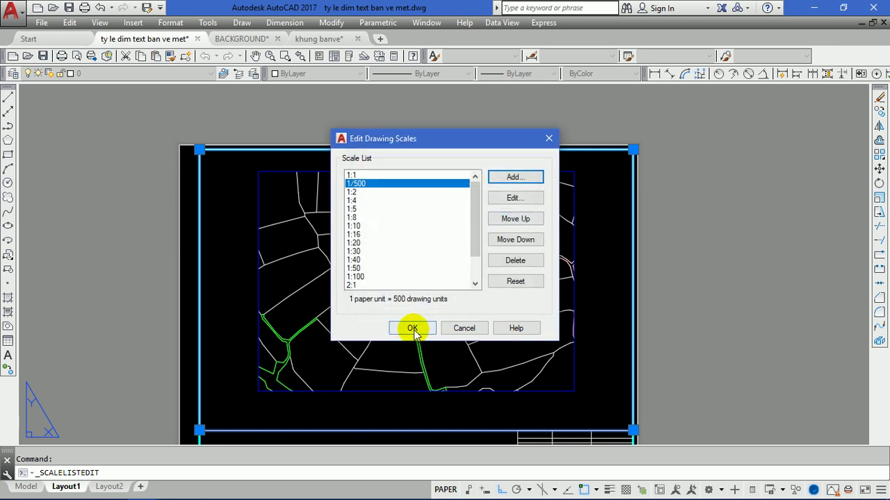
left_click(413, 329)
left_click(487, 431)
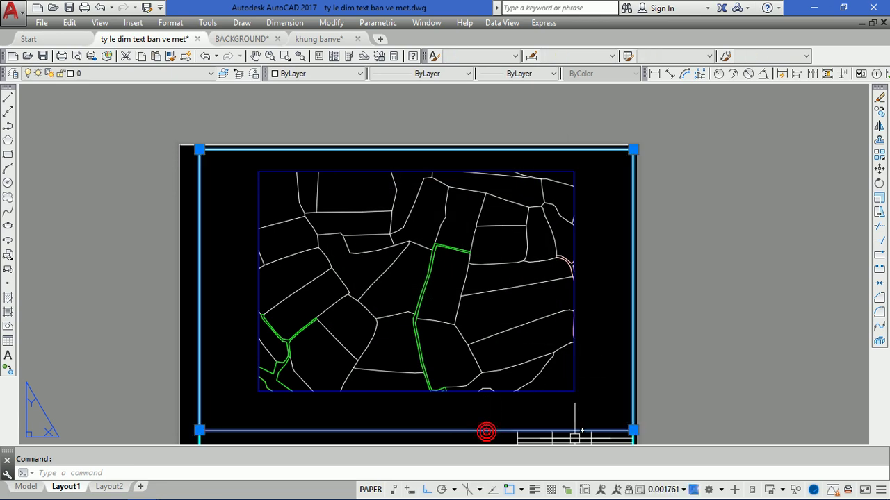
Step: Set the viewport scale to 1/500 and pan the parcel map to recentre it
left_click(654, 489)
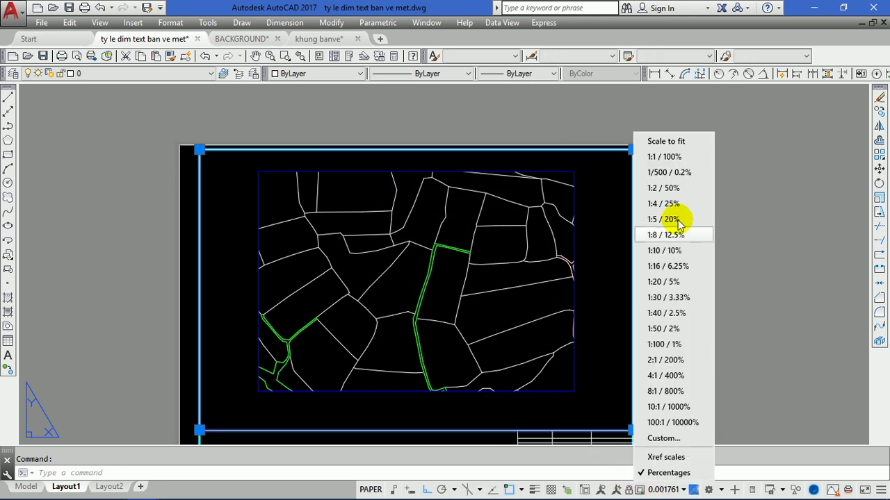
left_click(669, 172)
key("Escape")
double_click(589, 223)
type("p")
key("Return")
left_click_drag(452, 263, 446, 273)
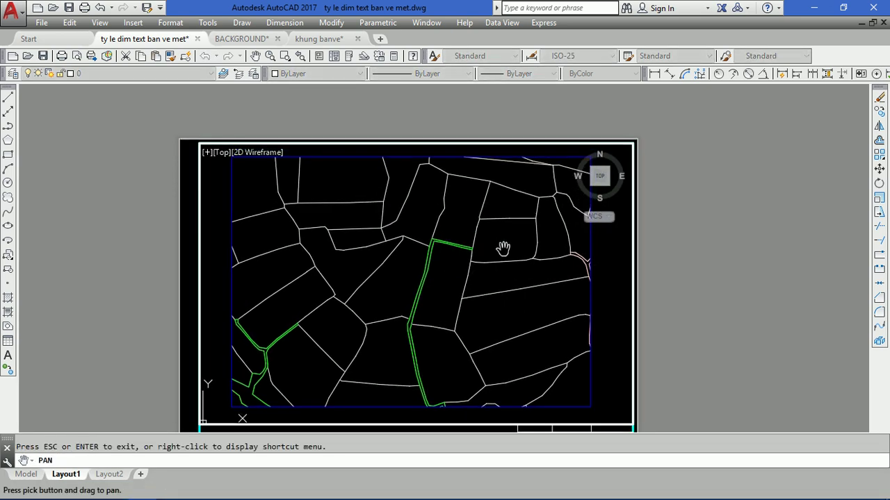
key("Escape")
double_click(653, 213)
Step: Pan around the layout sheet to review it, then return to model space
scroll(421, 204, "down", 3)
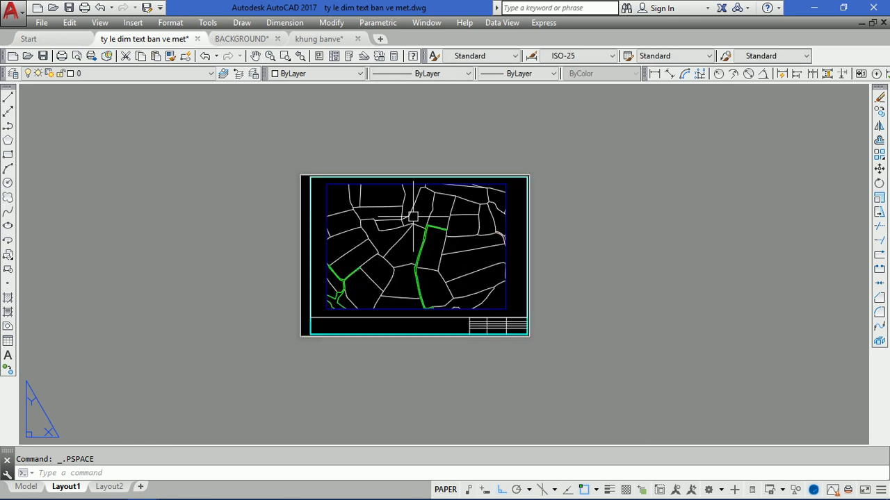
middle_click_drag(415, 212, 488, 204)
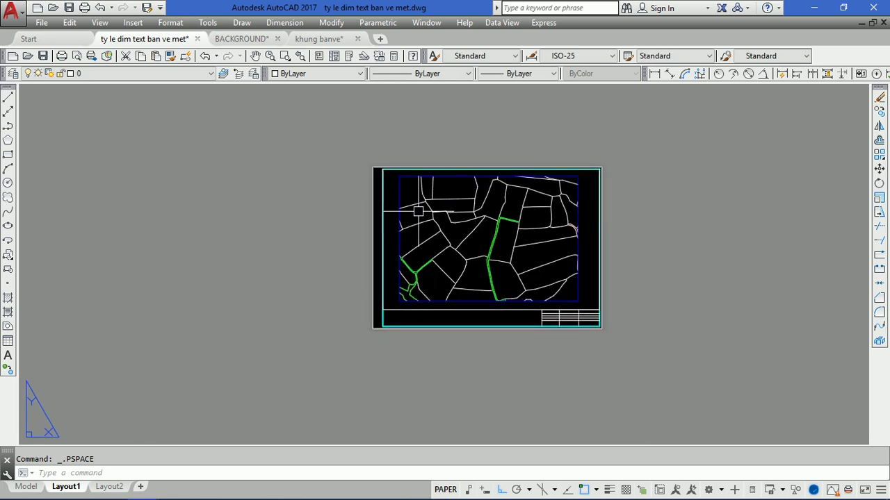
scroll(444, 253, "up", 1)
scroll(479, 264, "up", 1)
scroll(496, 282, "up", 1)
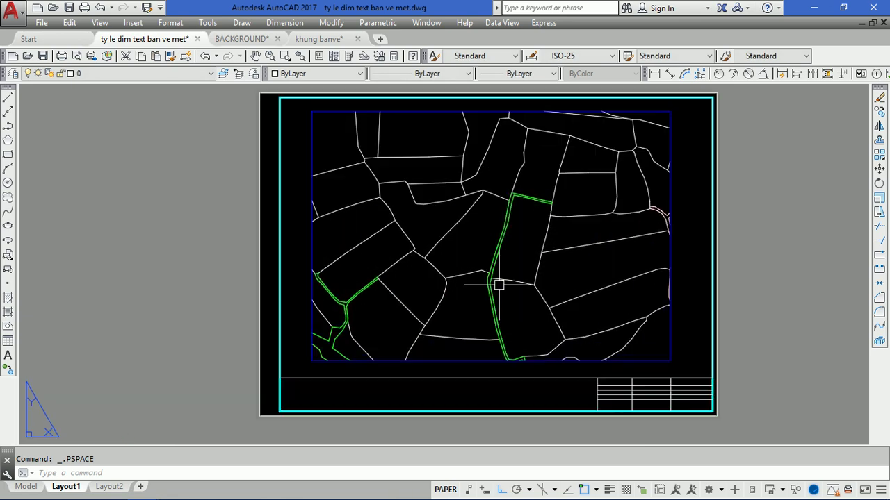
scroll(299, 153, "down", 3)
scroll(479, 153, "up", 3)
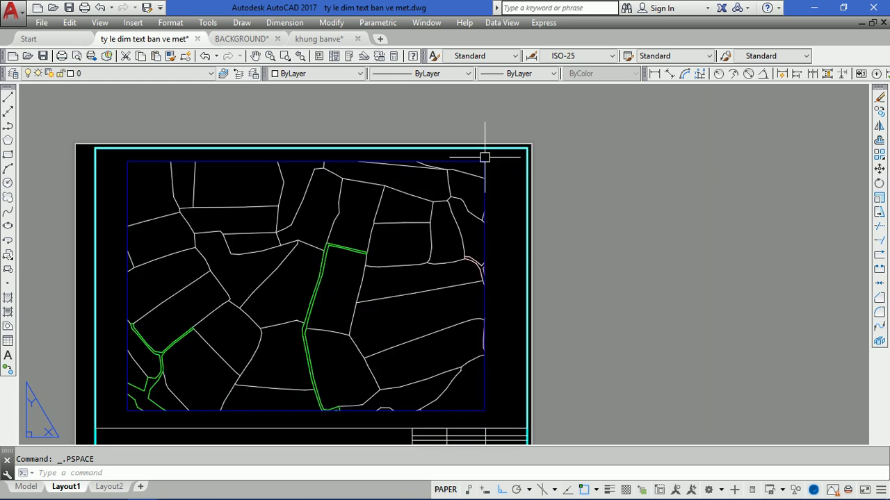
scroll(515, 146, "down", 3)
scroll(511, 289, "up", 3)
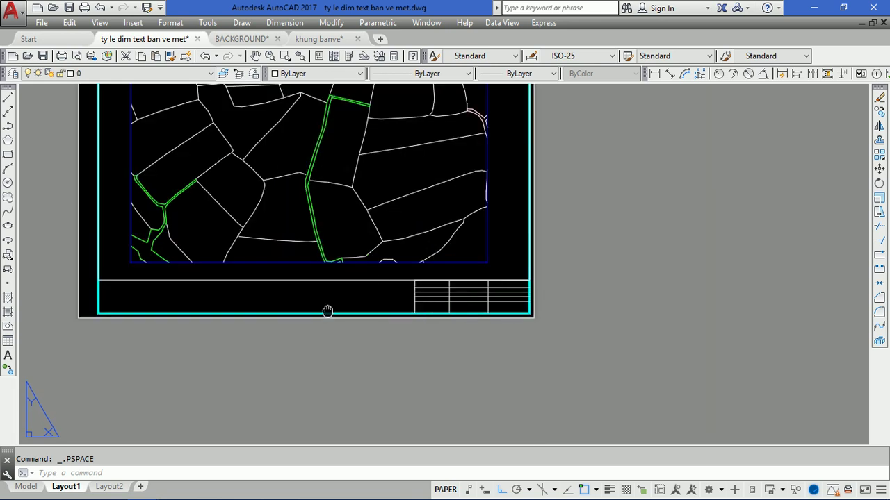
middle_click_drag(424, 303, 529, 326)
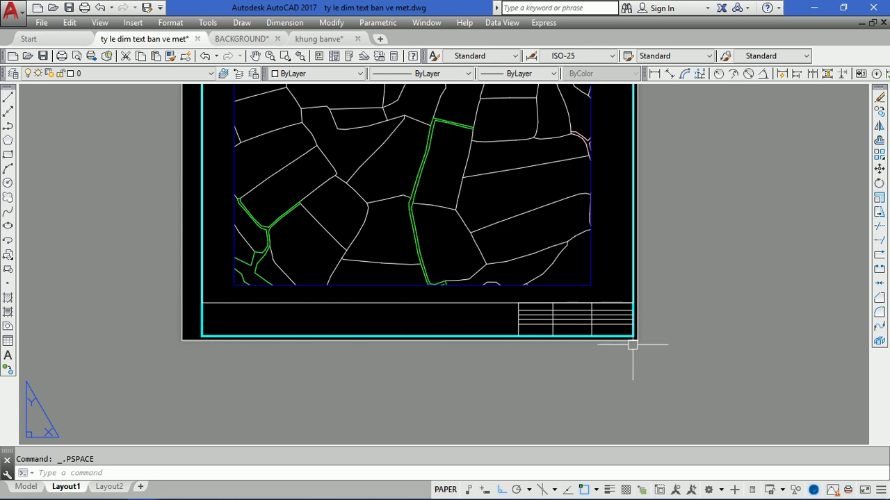
middle_click_drag(629, 349, 572, 381)
scroll(557, 408, "down", 3)
middle_click_drag(428, 295, 502, 251)
left_click(26, 487)
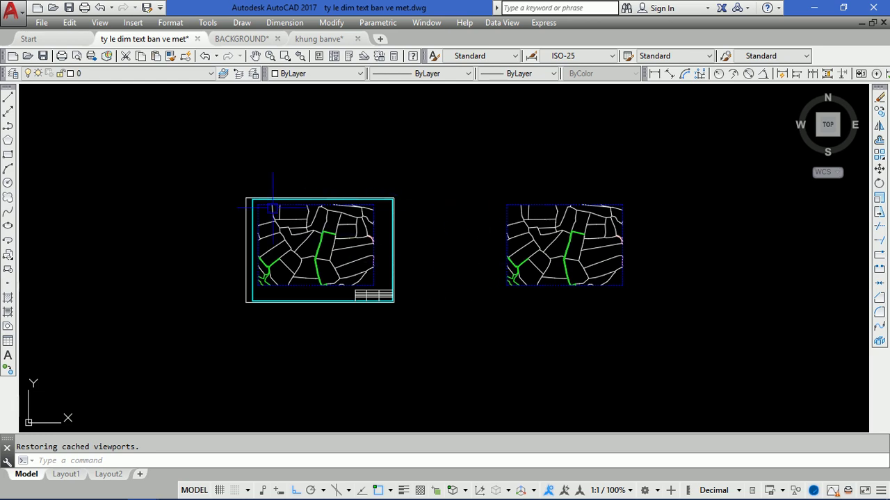
scroll(305, 224, "up", 3)
middle_click_drag(324, 272, 371, 257)
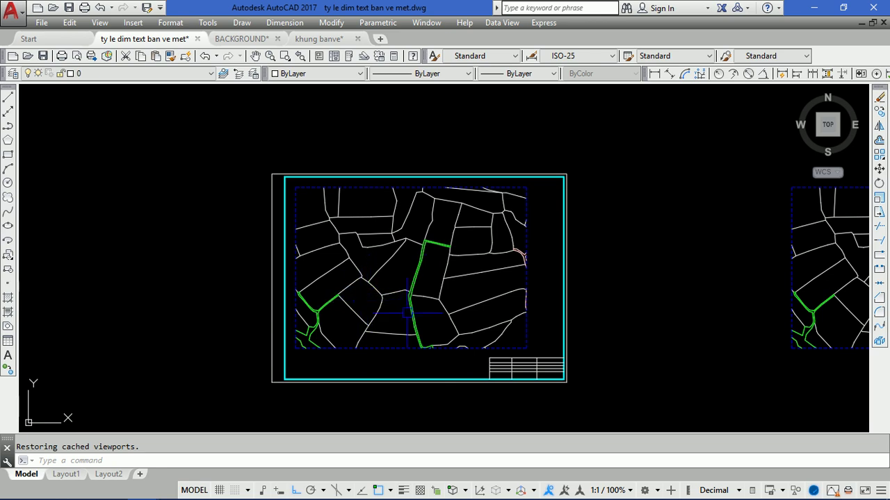
scroll(402, 279, "up", 2)
scroll(396, 234, "down", 2)
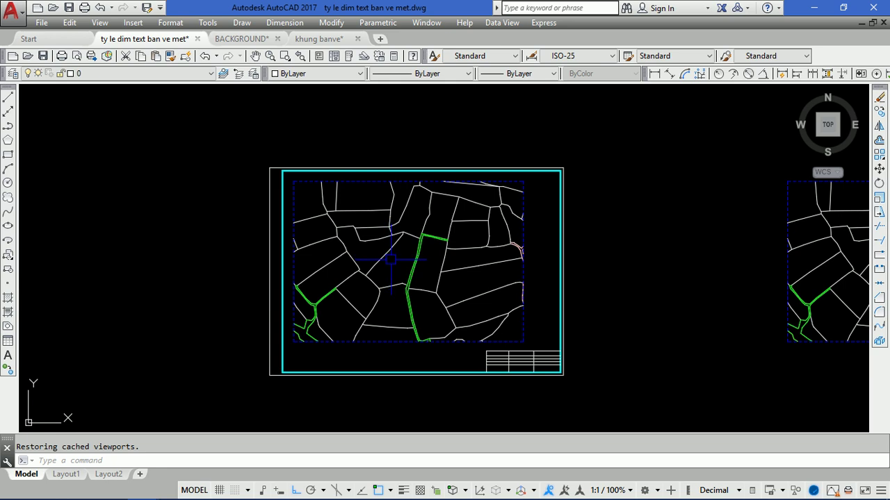
type("ST")
key("Return")
Step: Create a new text style named TEXT GHI CHU based on Standard
left_click(280, 186)
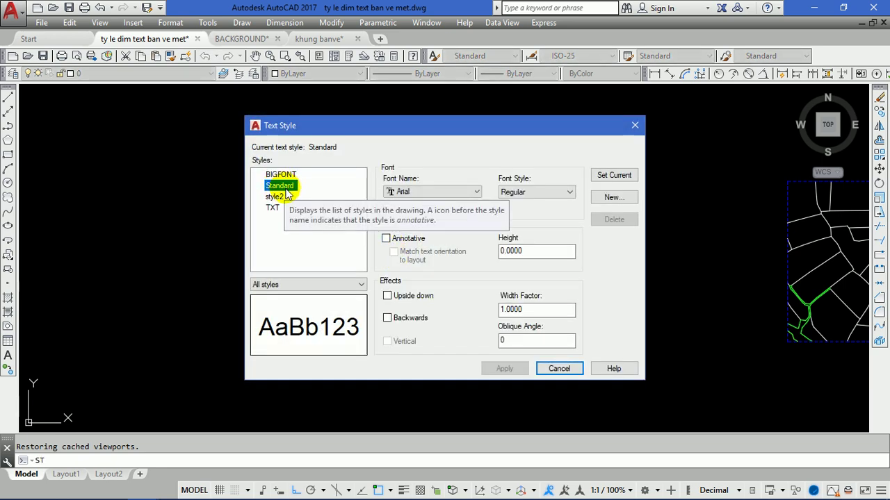
left_click(613, 199)
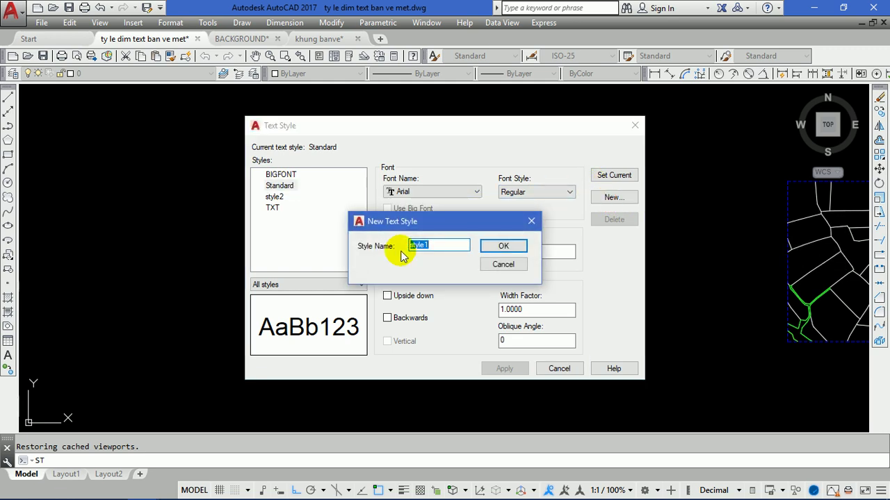
type("TEXT GHI CHU")
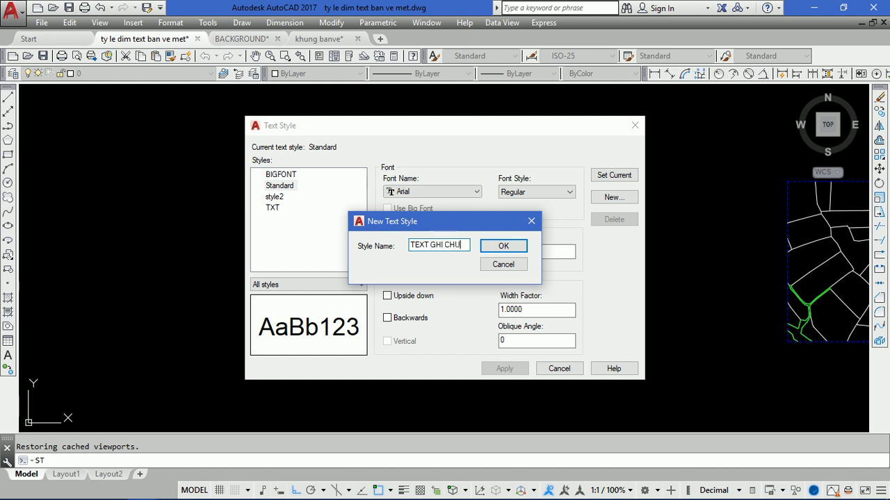
left_click(503, 246)
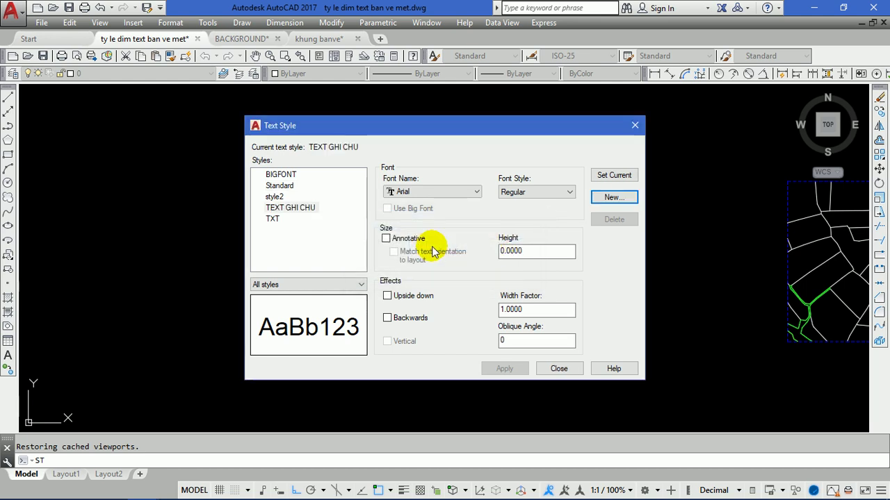
Step: Make it annotative Arial with paper height 4 and width factor 0.8, and apply
left_click(386, 238)
double_click(531, 251)
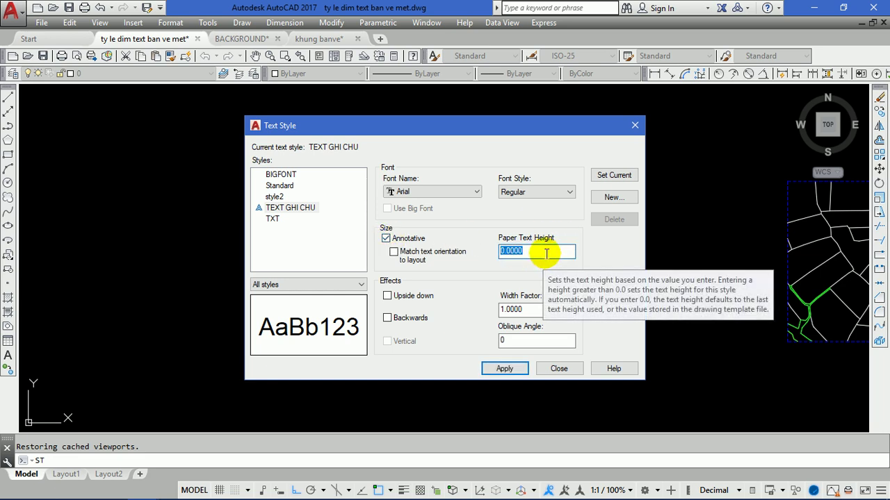
type("4")
double_click(511, 308)
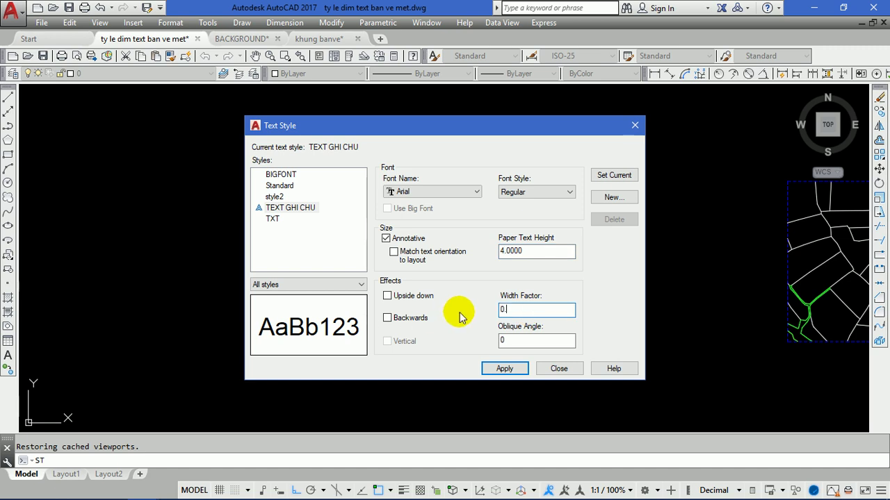
type("8")
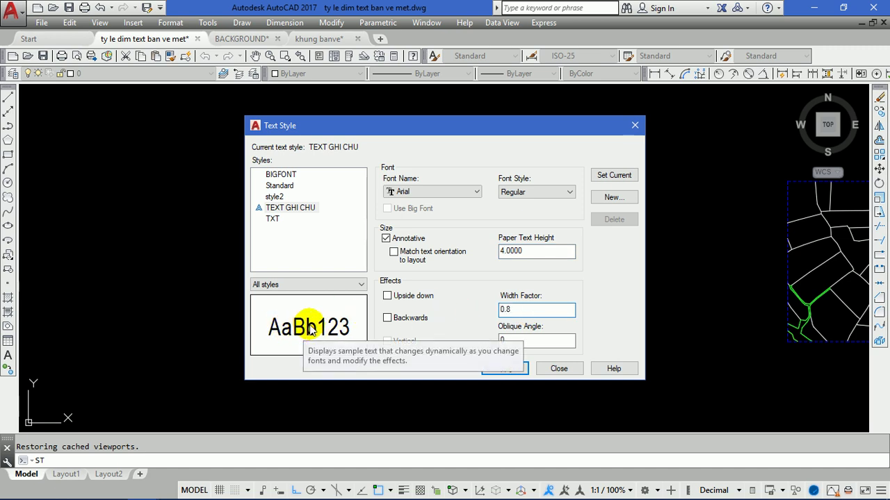
double_click(514, 251)
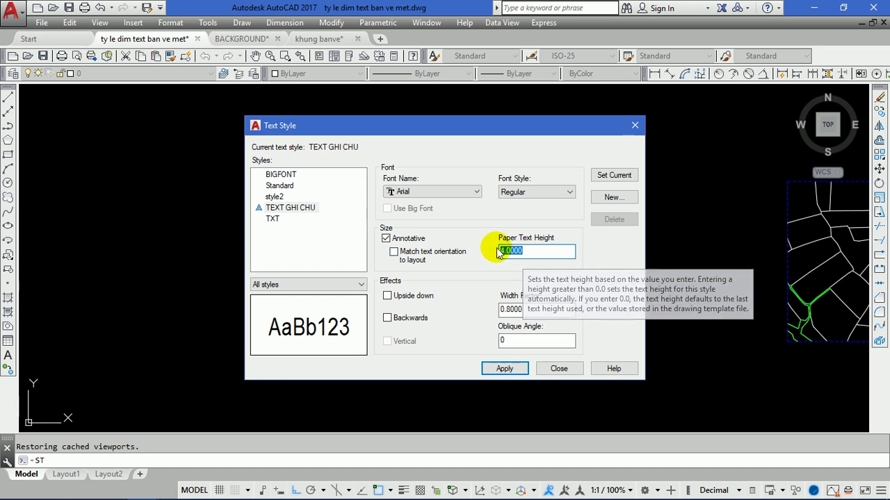
left_click(535, 250)
left_click_drag(523, 252, 507, 252)
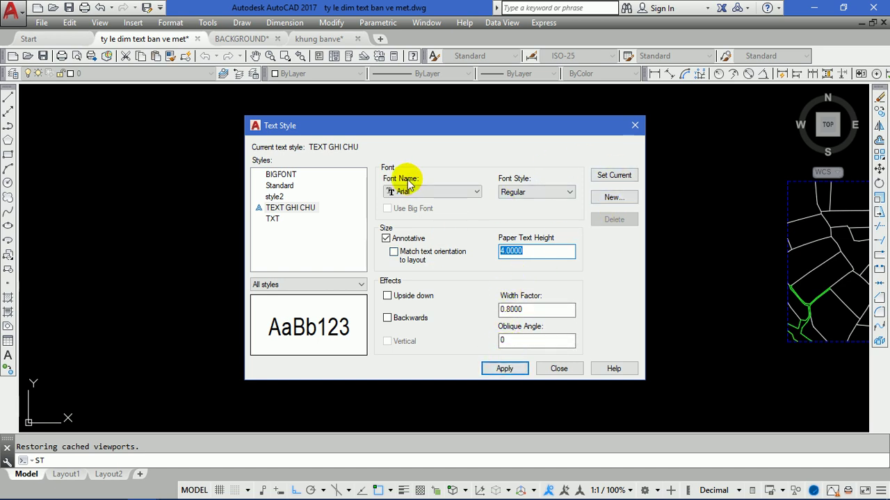
left_click(402, 191)
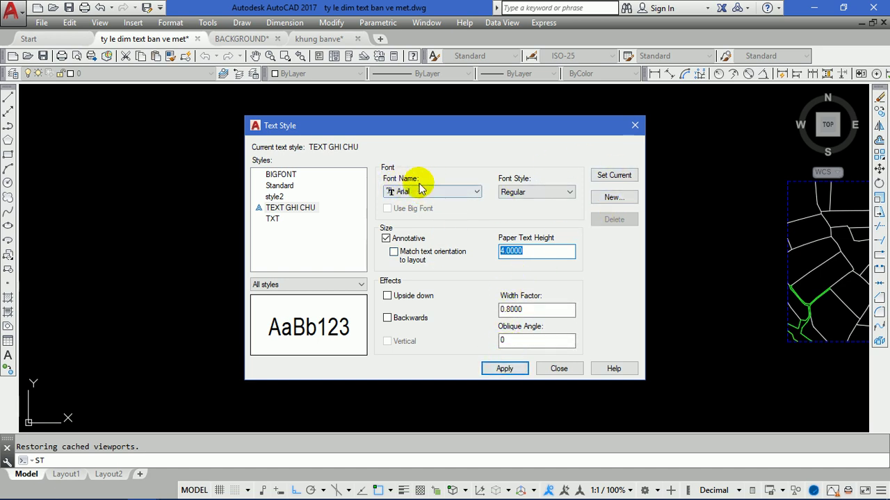
left_click(505, 369)
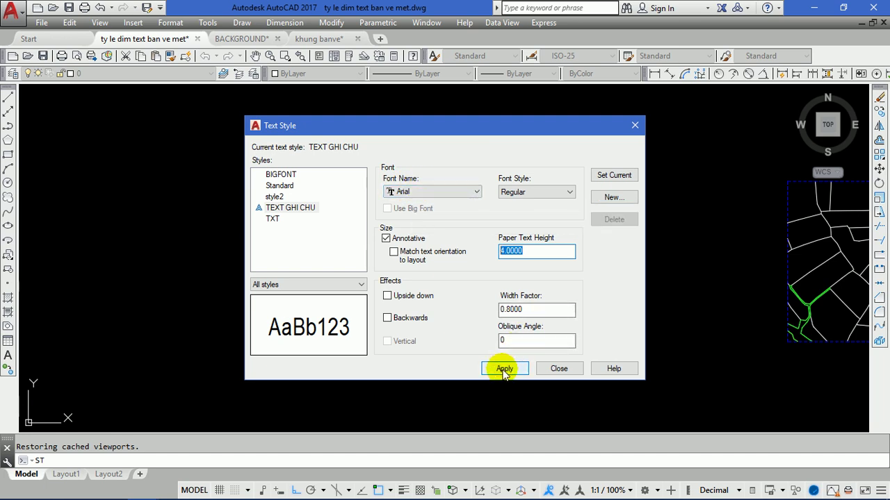
left_click(560, 368)
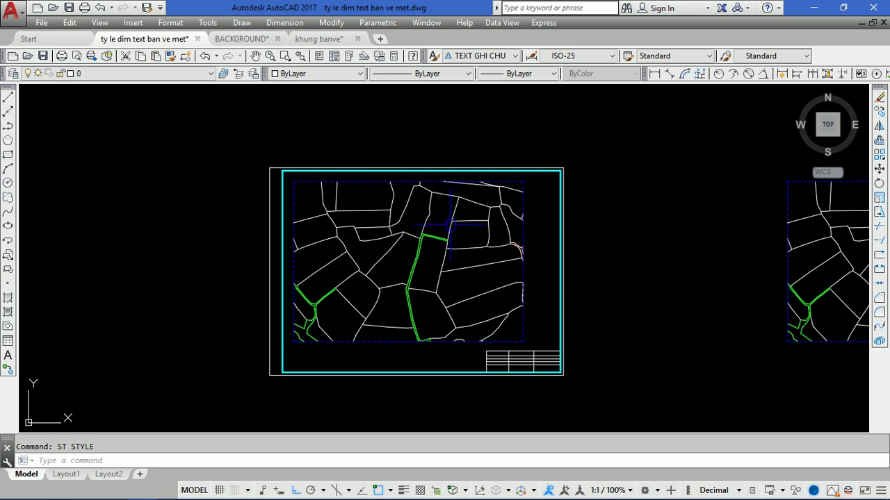
left_click(534, 251)
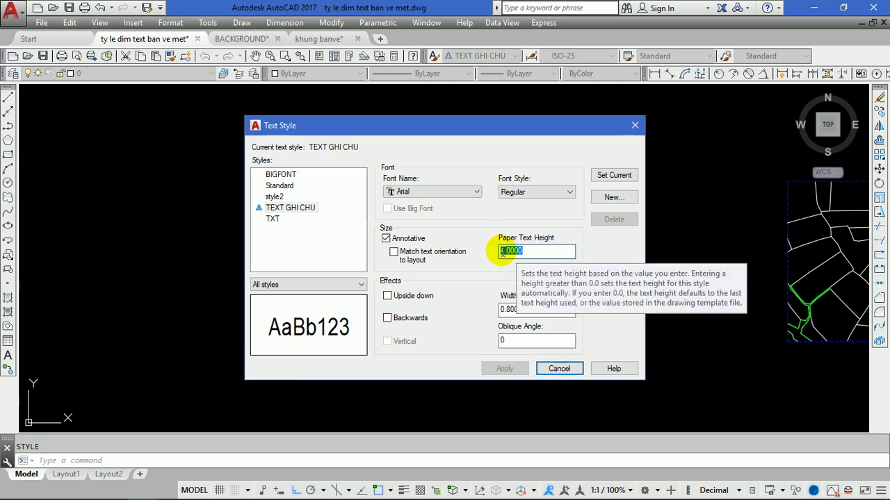
left_click(531, 251)
double_click(540, 251)
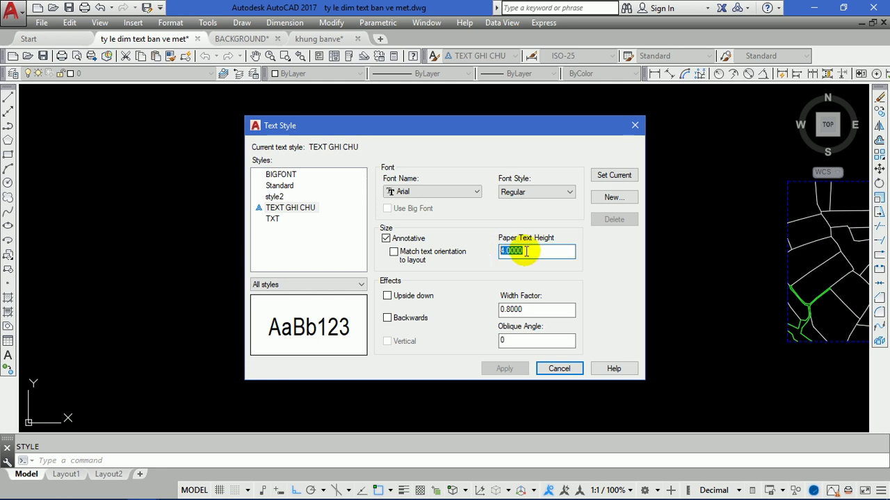
left_click(560, 368)
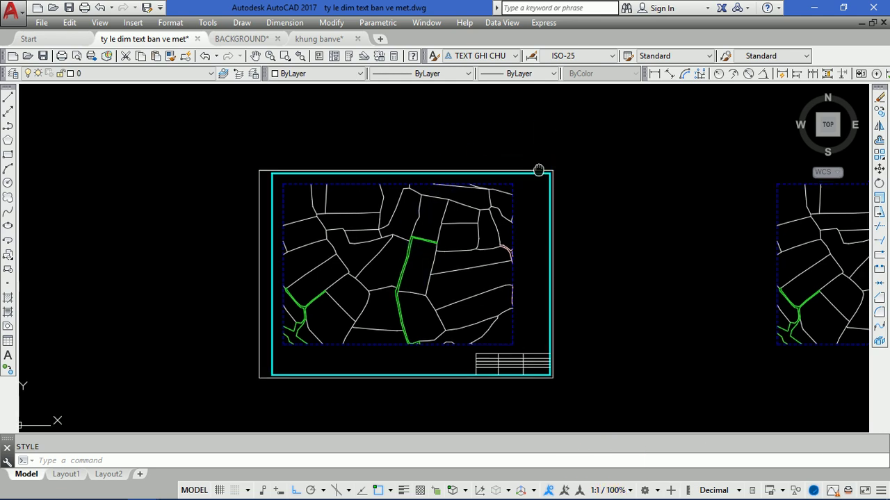
middle_click_drag(538, 169, 435, 172)
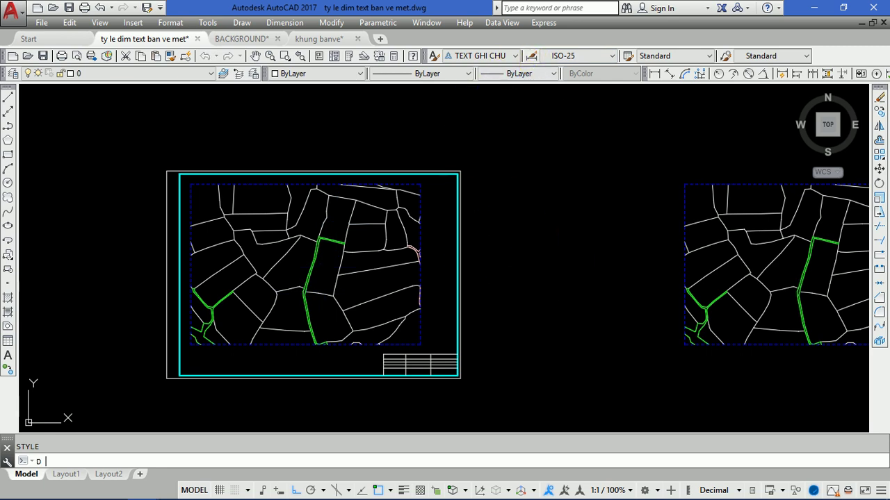
key("Return")
left_click(308, 186)
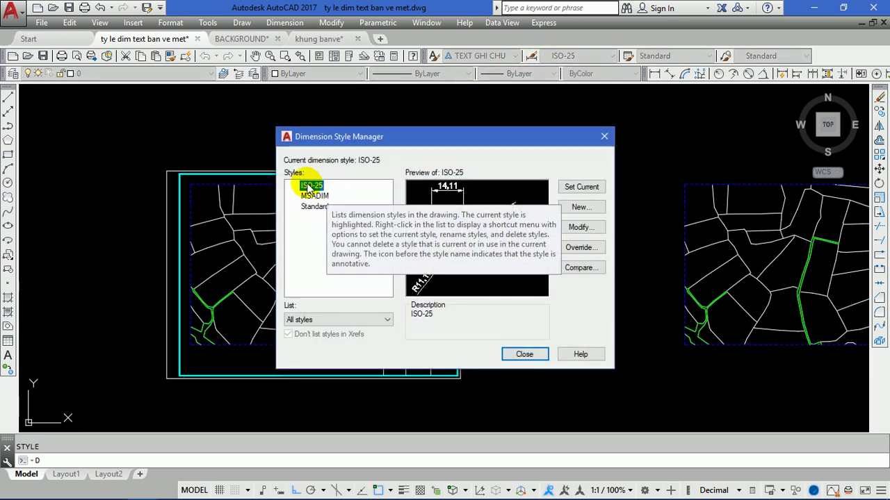
left_click(604, 136)
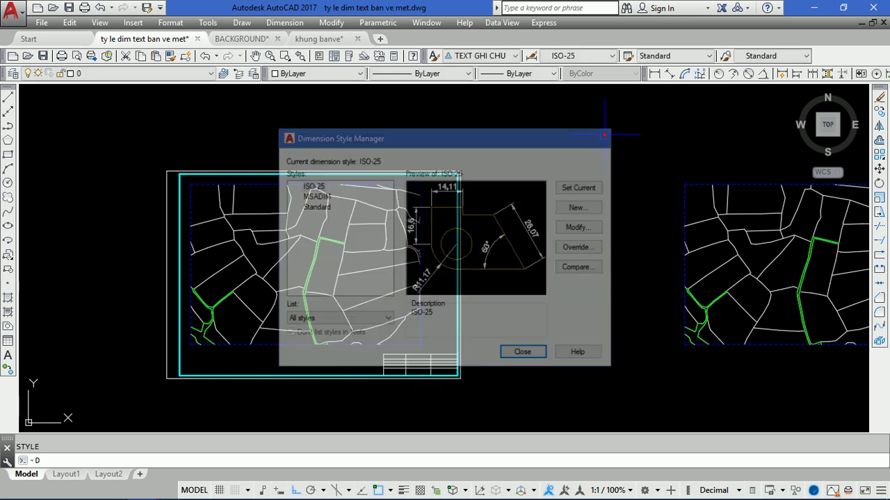
left_click(37, 10)
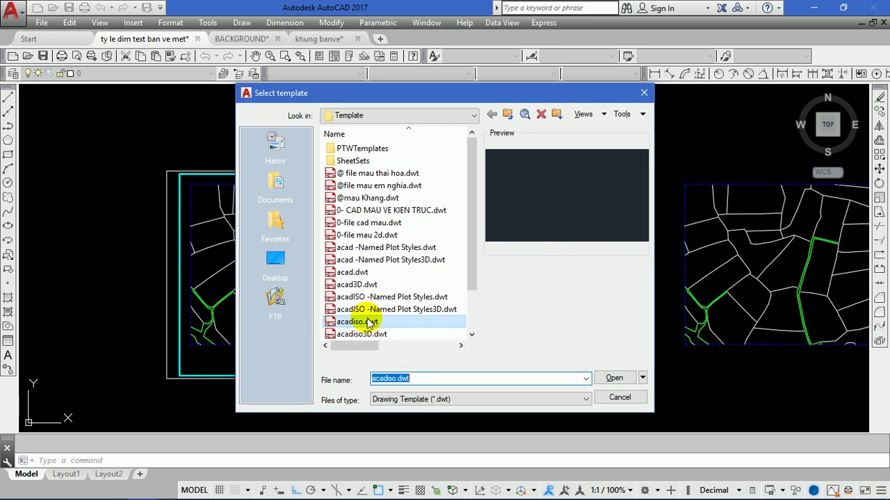
key("Escape")
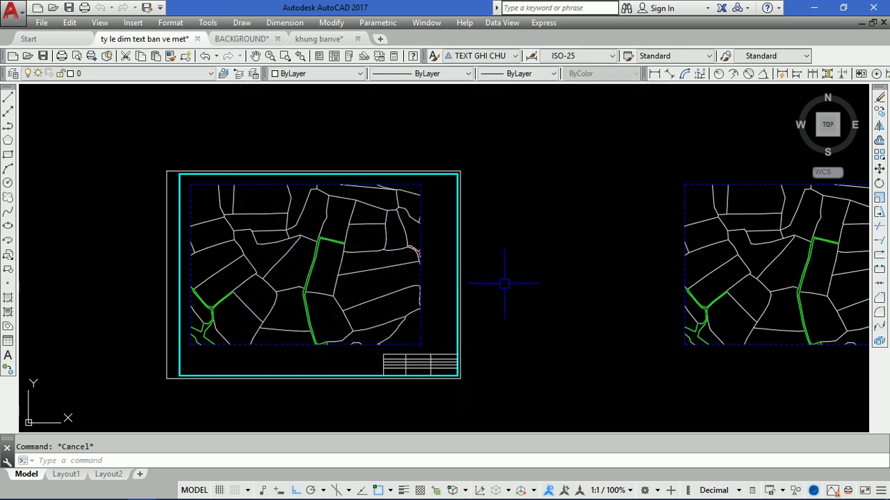
type("d")
key("Return")
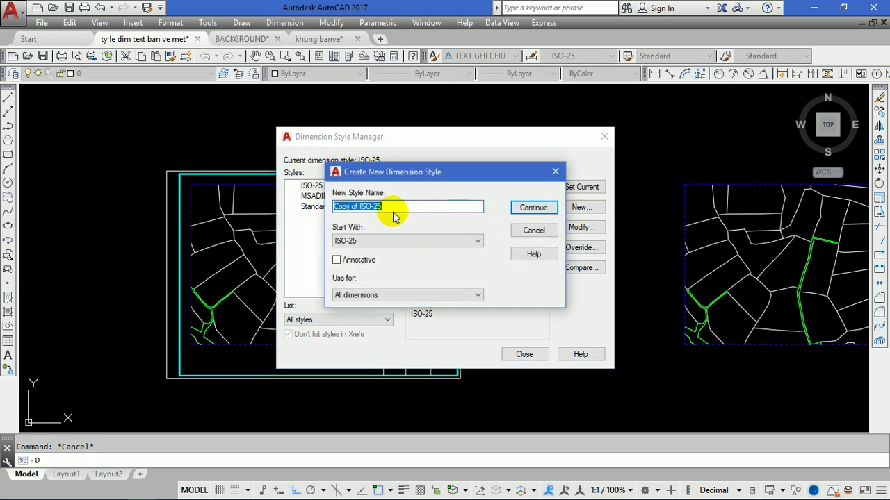
Step: Name the new ISO-25-based dimension style KICH THUOC 1 and continue to its settings
type("KICH THUOC")
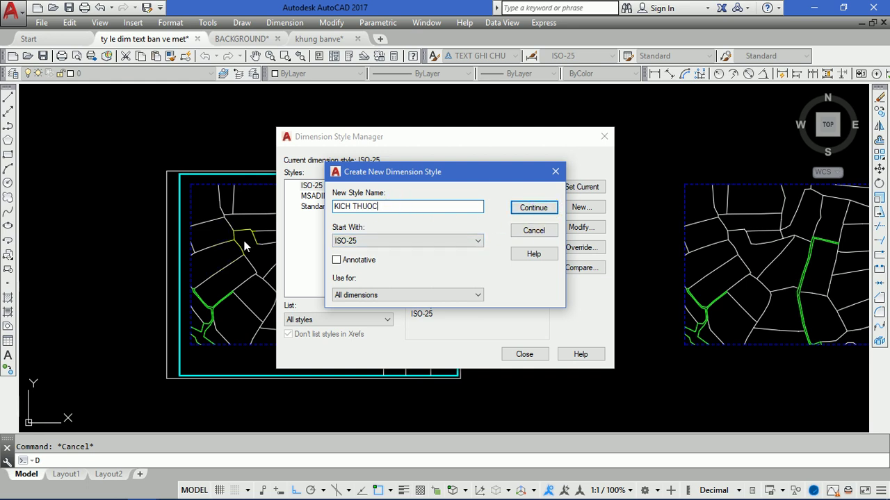
left_click(376, 232)
left_click(415, 206)
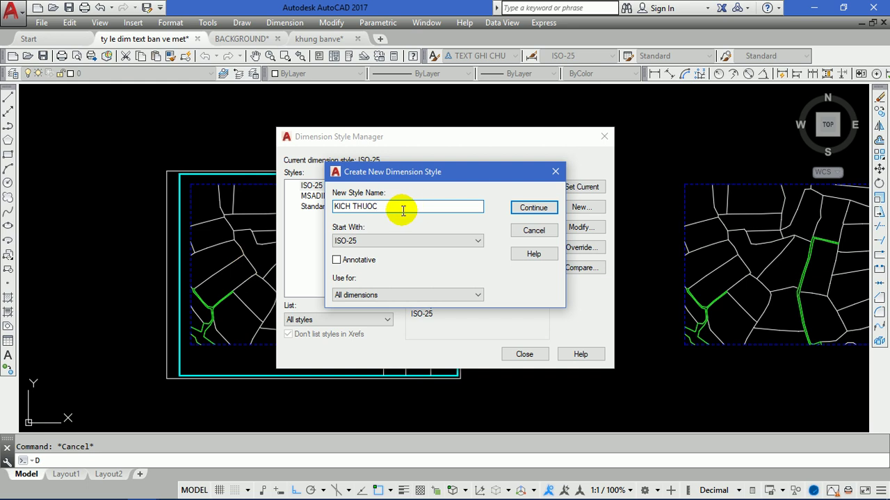
type(" 1")
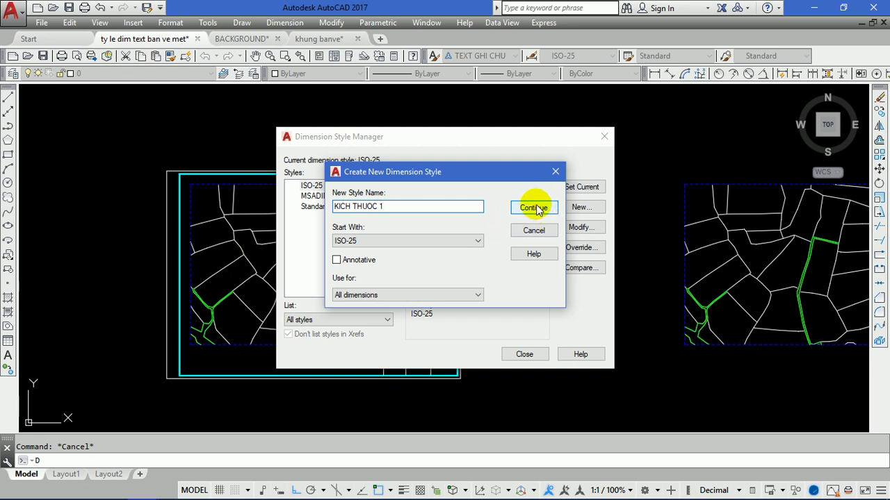
left_click(535, 208)
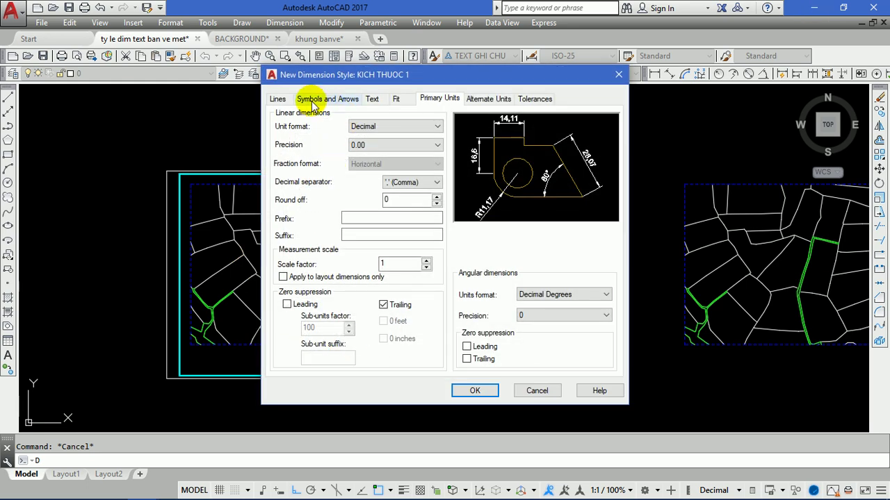
Step: Give dimension and extension lines red colour, baseline spacing 6 and origin offset 2.5
left_click(278, 98)
left_click(436, 127)
left_click(365, 162)
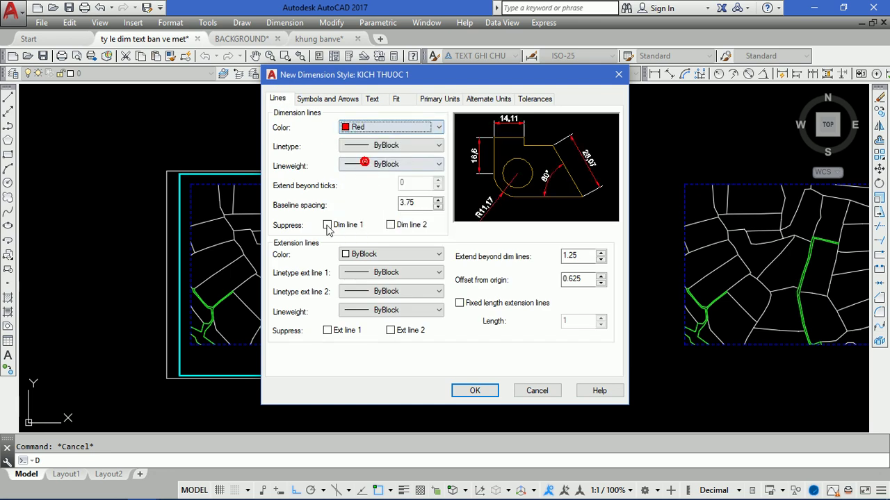
left_click(367, 254)
left_click(370, 288)
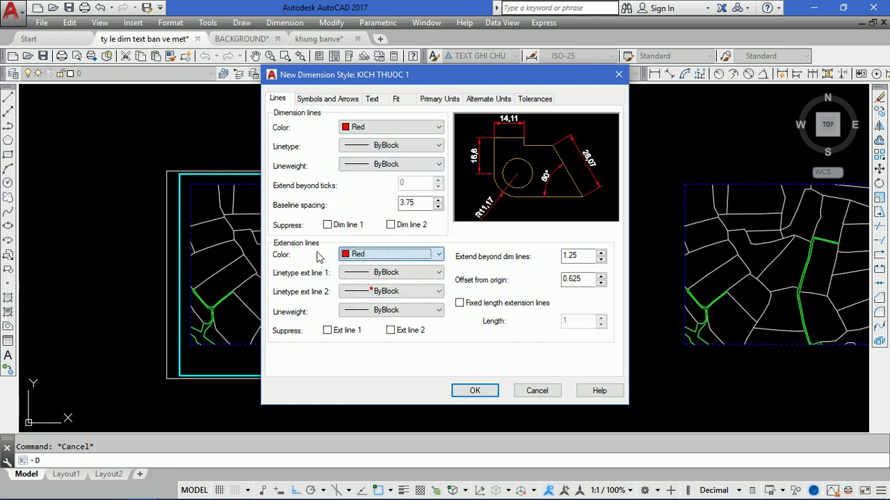
double_click(409, 203)
type("6")
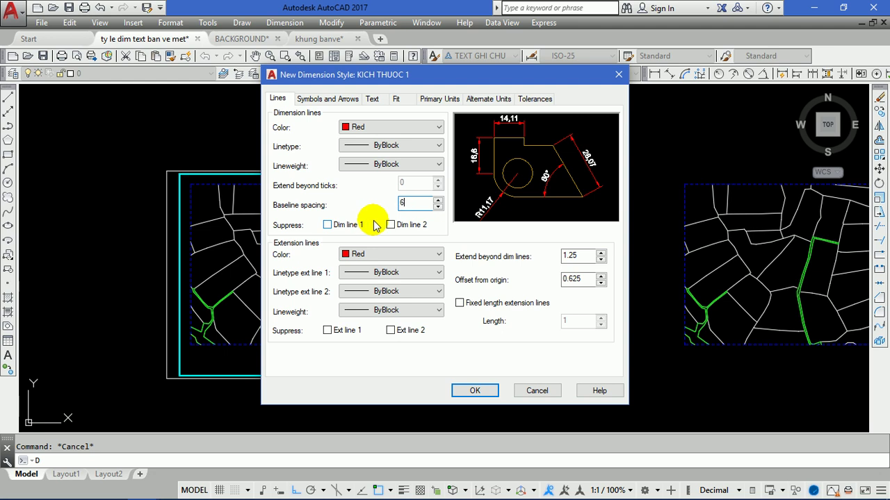
double_click(572, 279)
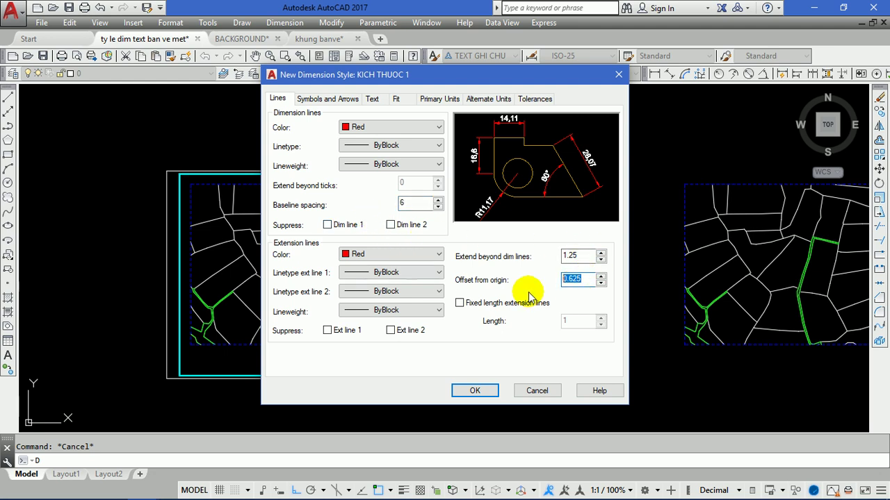
type("2.5")
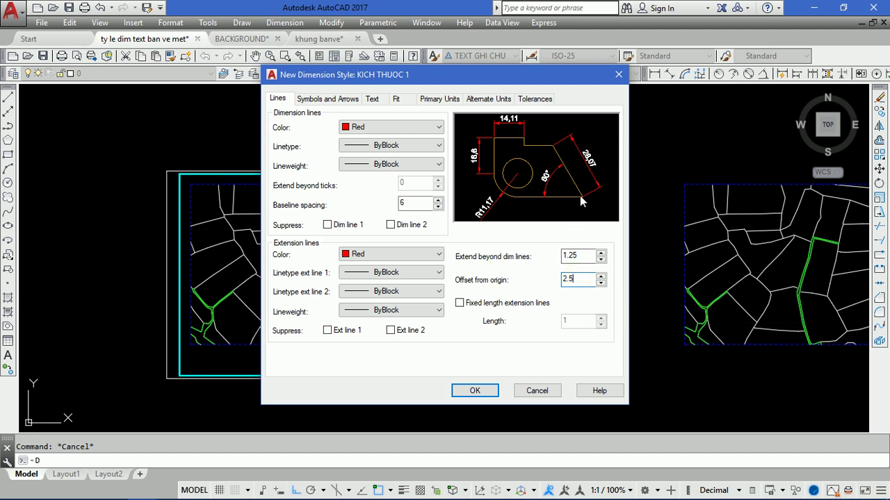
left_click(318, 100)
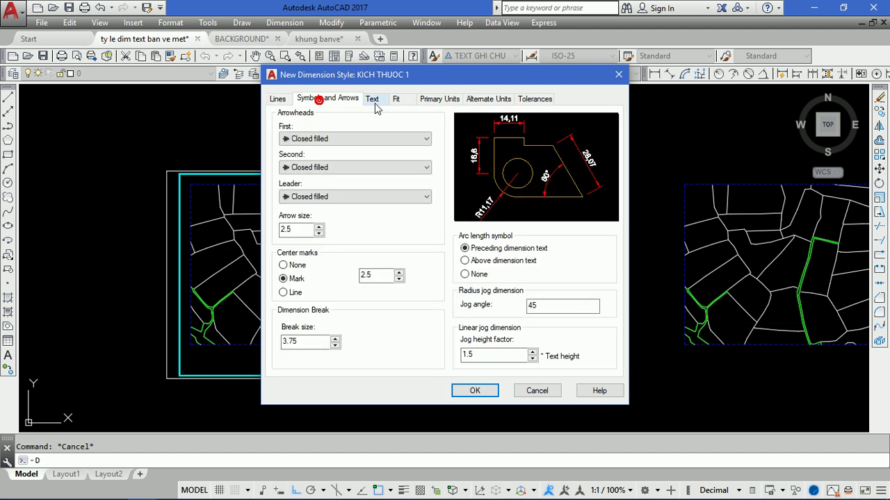
left_click(374, 101)
Step: Create a new text style named TEXT KT
left_click(436, 133)
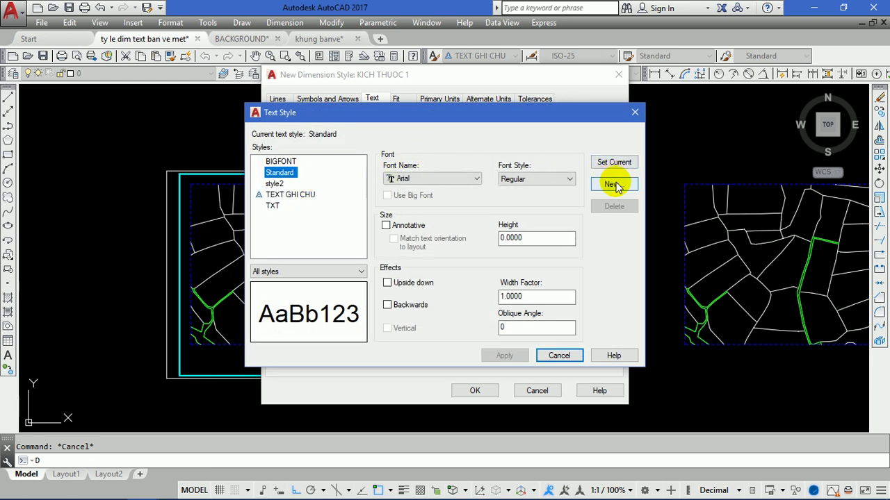
left_click(614, 184)
type("TEXT")
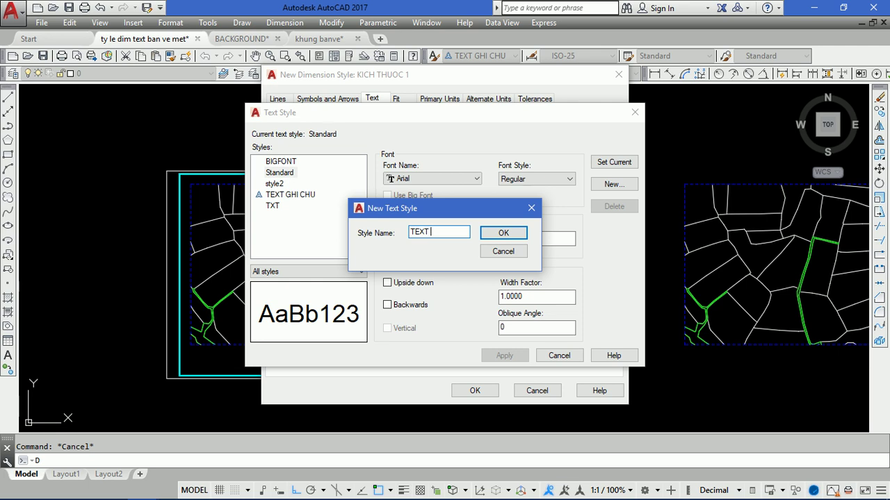
left_click(504, 233)
left_click(283, 206)
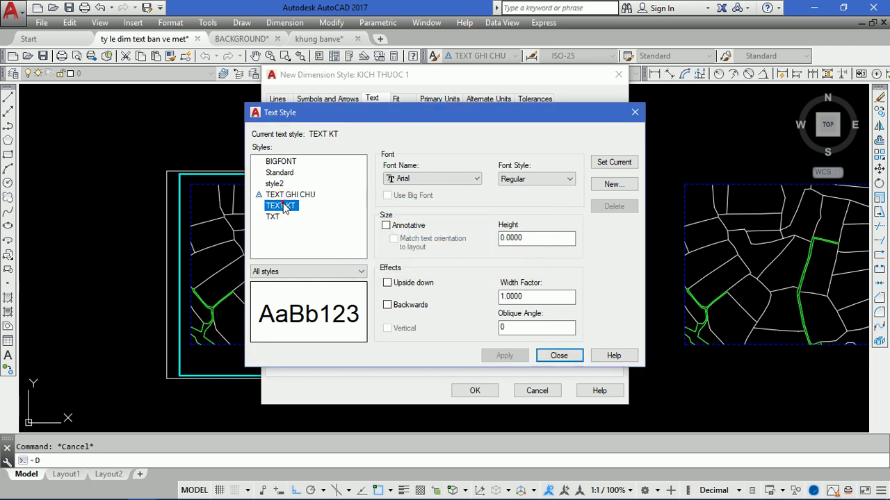
Step: Give TEXT KT a 0.8 width factor and use it for KICH THUOC 1's dimension text
double_click(521, 238)
double_click(536, 297)
type("0.8")
left_click(501, 327)
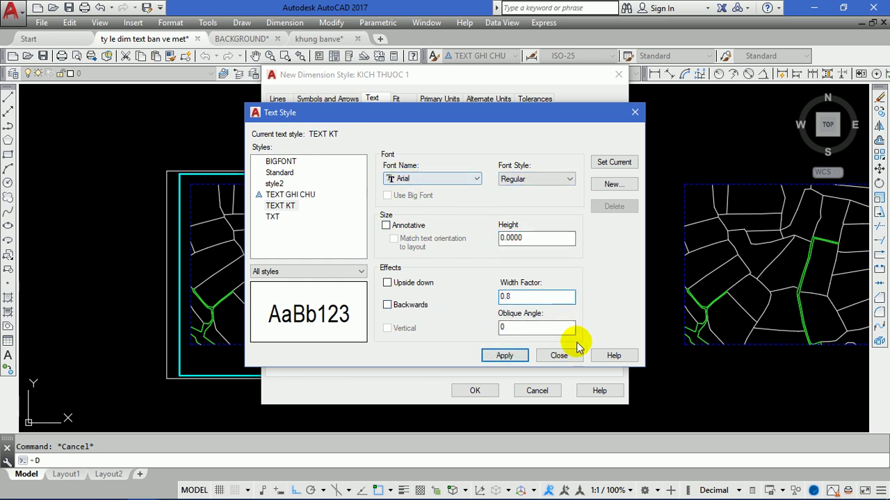
left_click(507, 355)
left_click(559, 355)
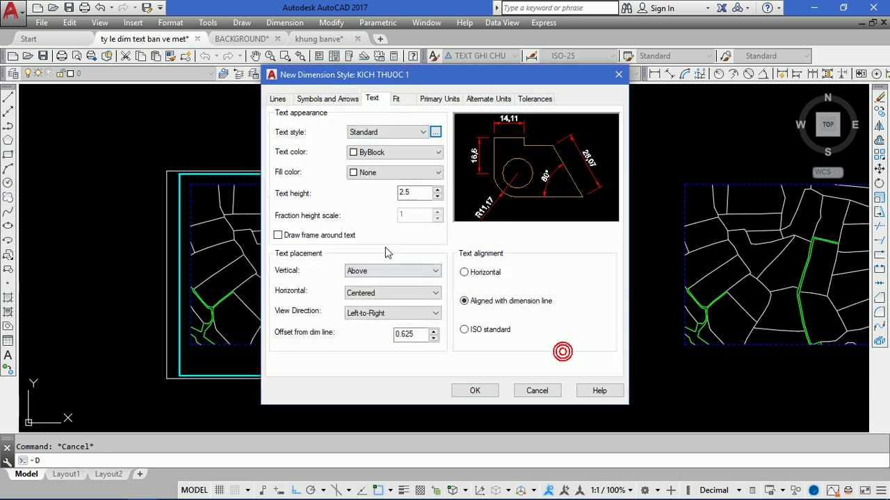
left_click(379, 132)
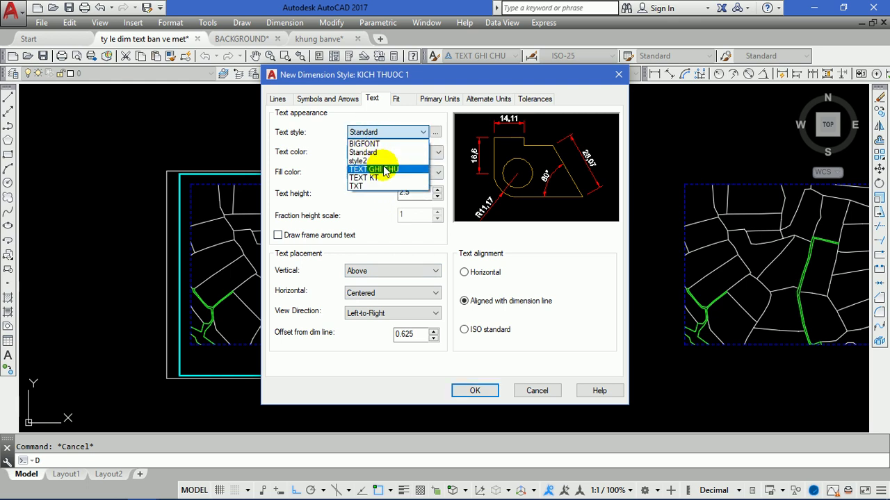
left_click(389, 179)
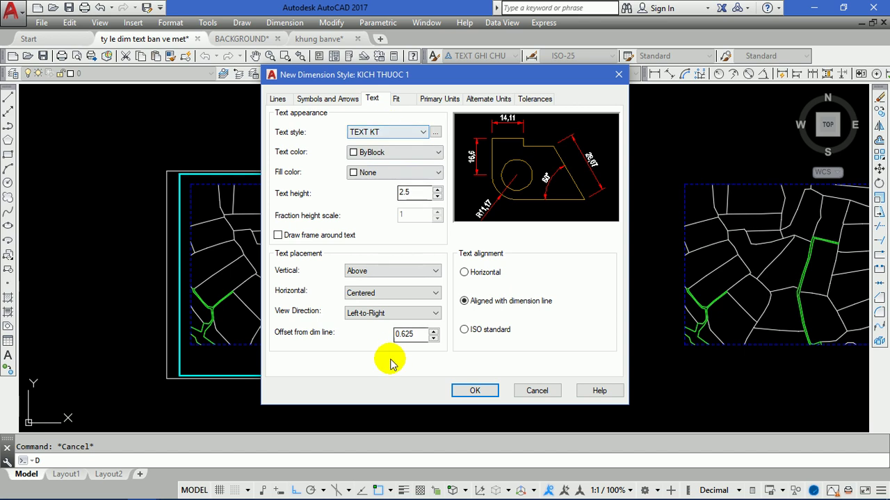
Step: Set the dimension text height to 3 and its colour to yellow
double_click(409, 192)
double_click(409, 192)
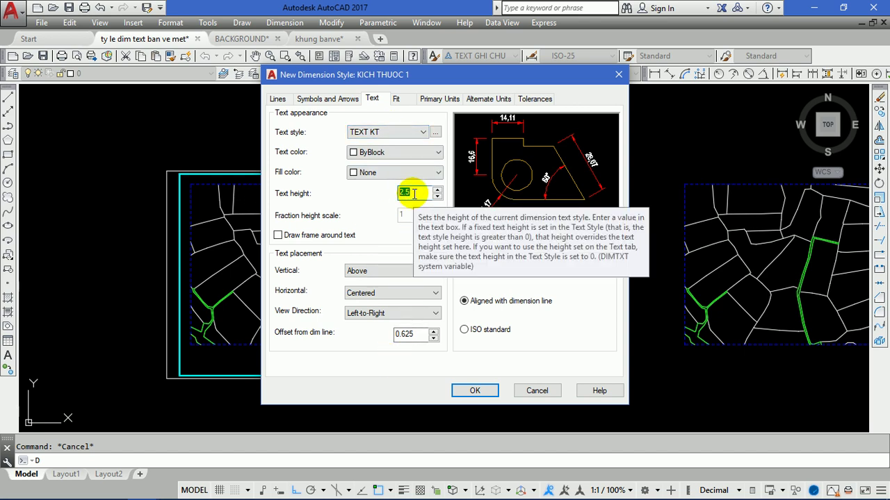
type("3")
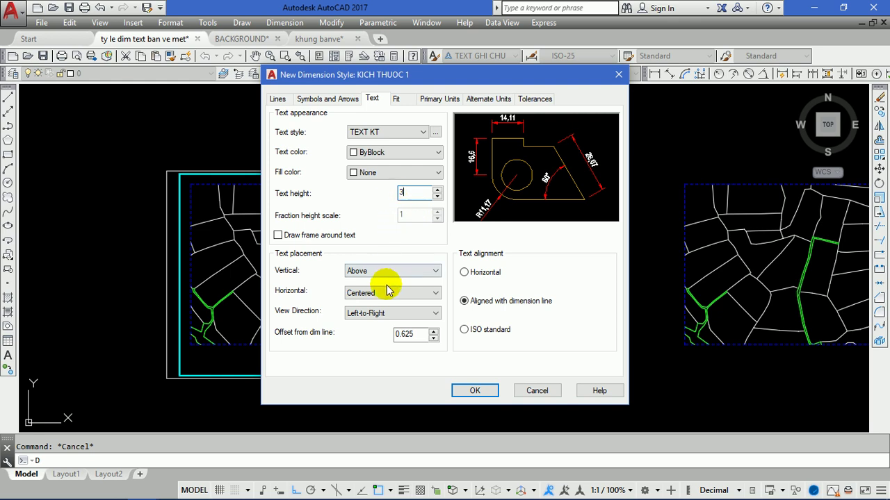
left_click(367, 152)
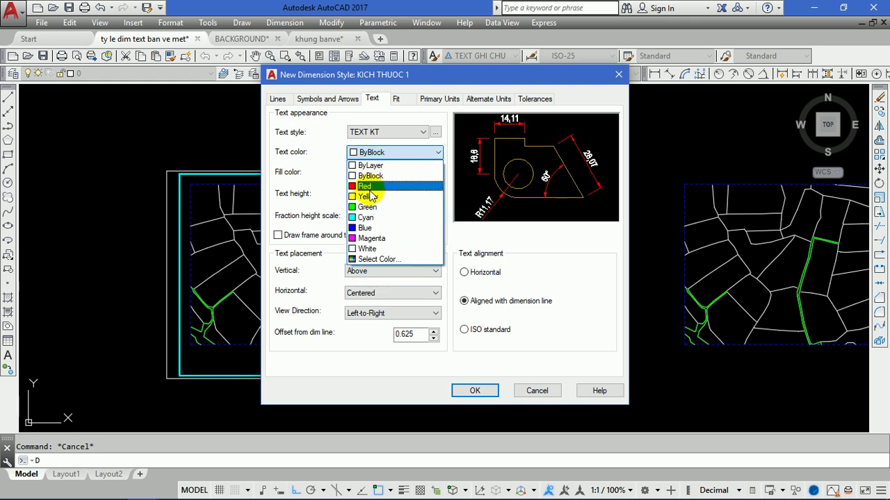
left_click(372, 197)
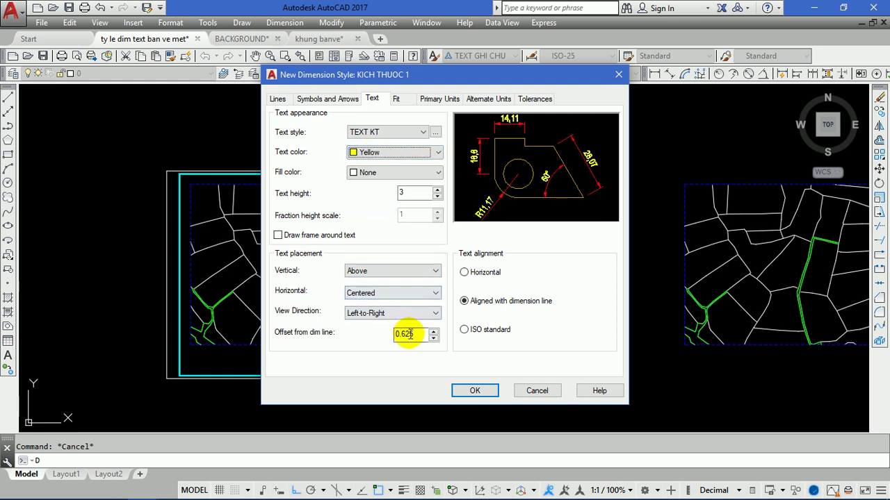
Step: Make the style annotative and always keep text between extension lines
left_click(405, 103)
left_click(463, 245)
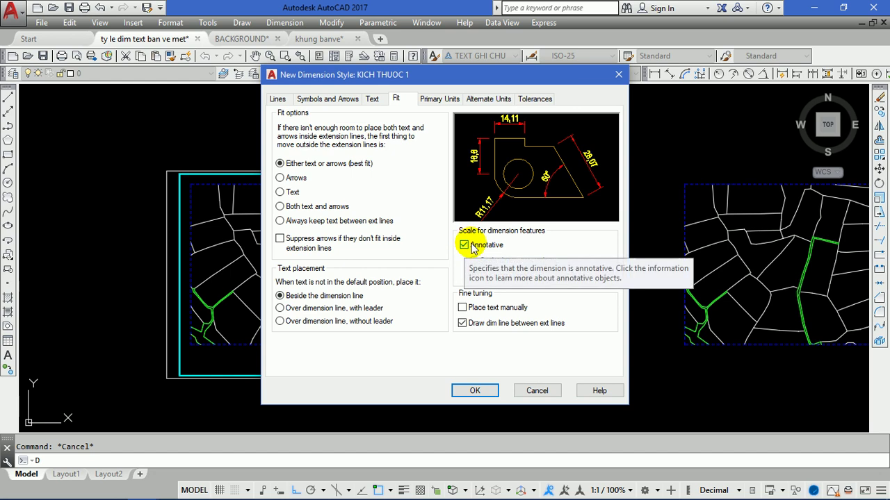
left_click(279, 221)
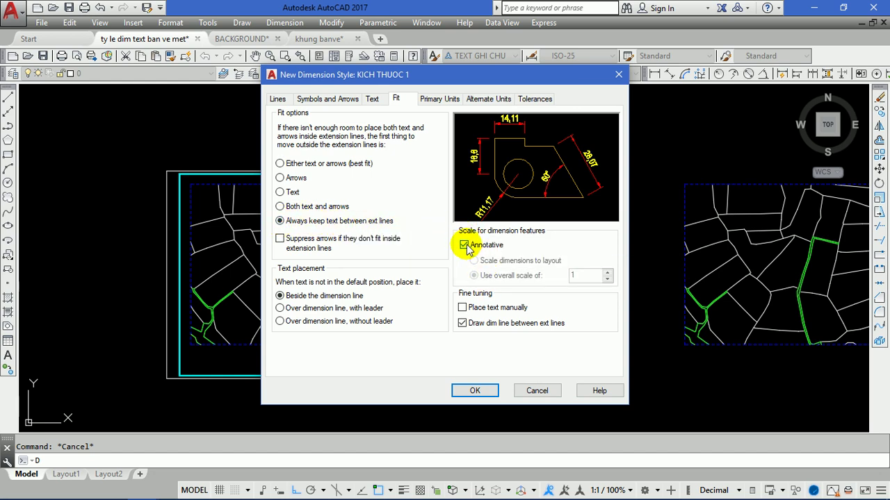
Step: Keep Decimal linear units at 0.00 precision and save KICH THUOC 1
left_click(433, 98)
left_click(389, 145)
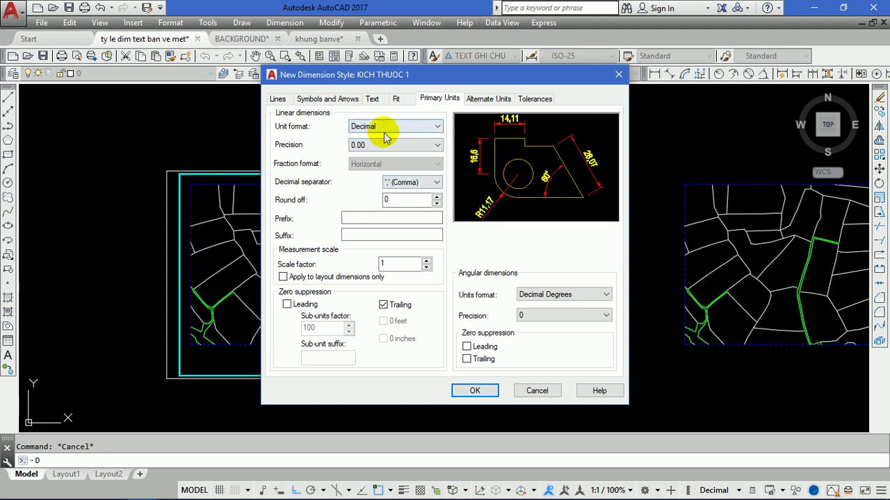
left_click(375, 126)
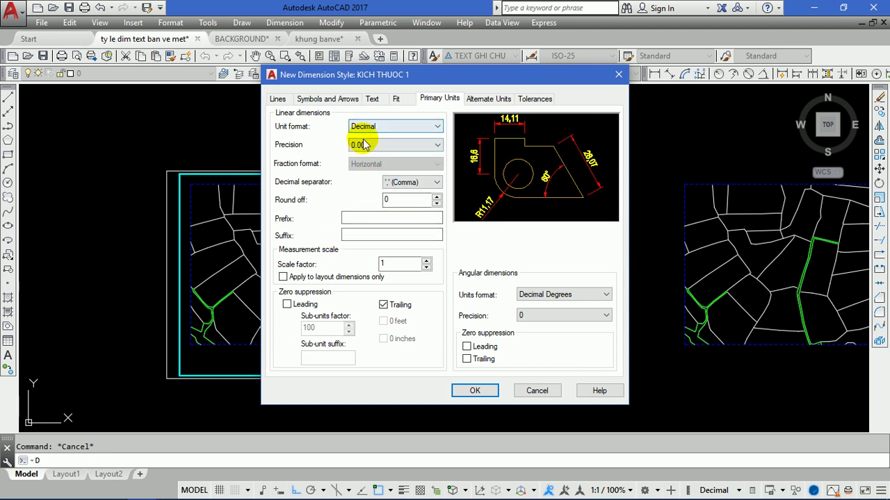
left_click(361, 145)
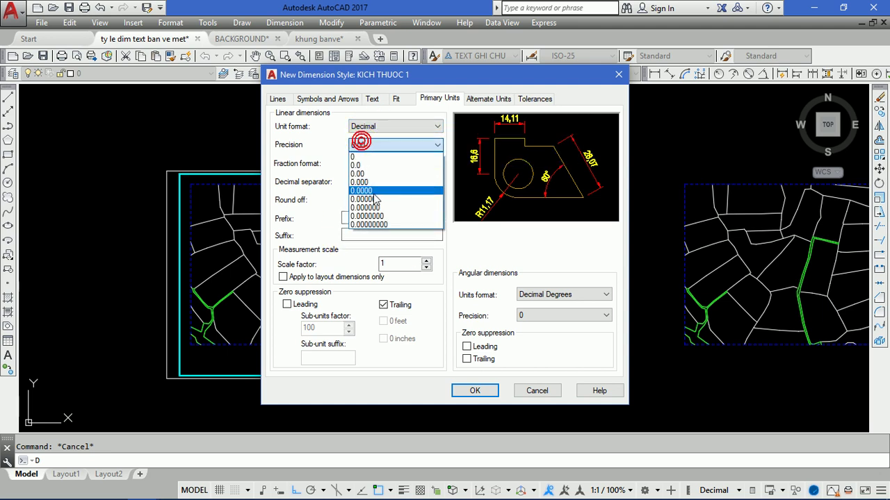
left_click(331, 145)
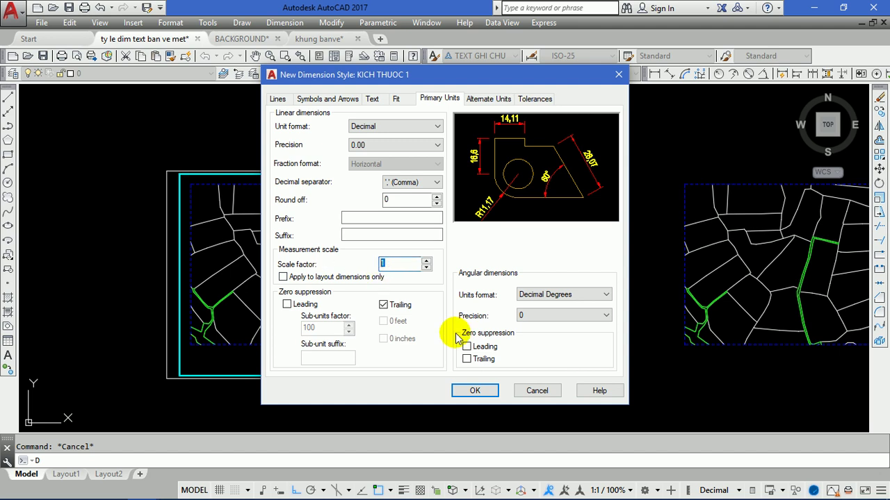
left_click(474, 390)
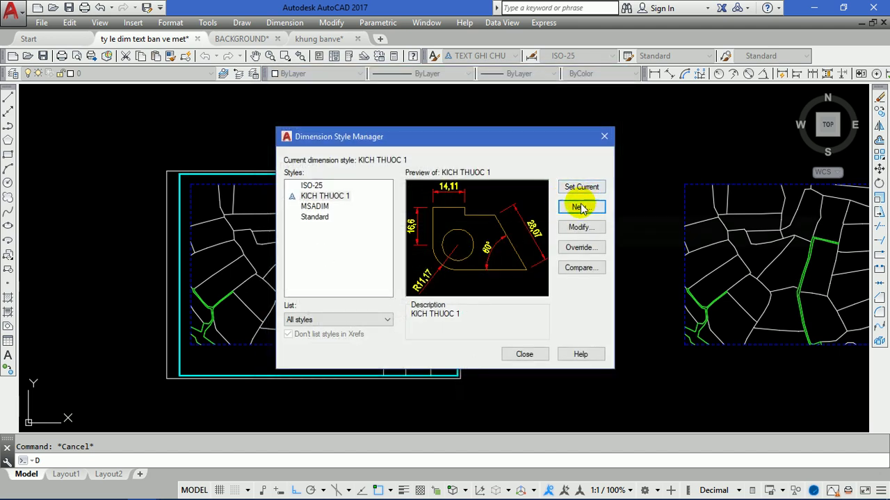
Step: Start a new dimension style KICH THUOC 2 based on KICH THUOC 1
left_click(317, 195)
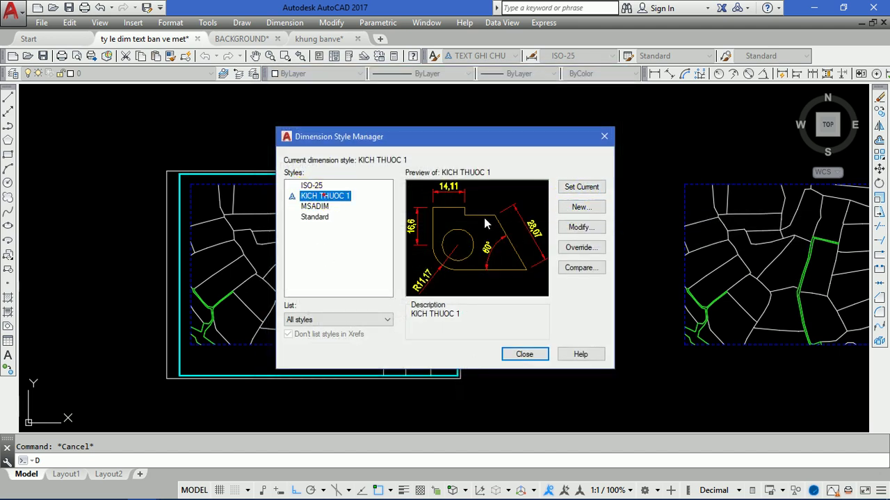
left_click(577, 205)
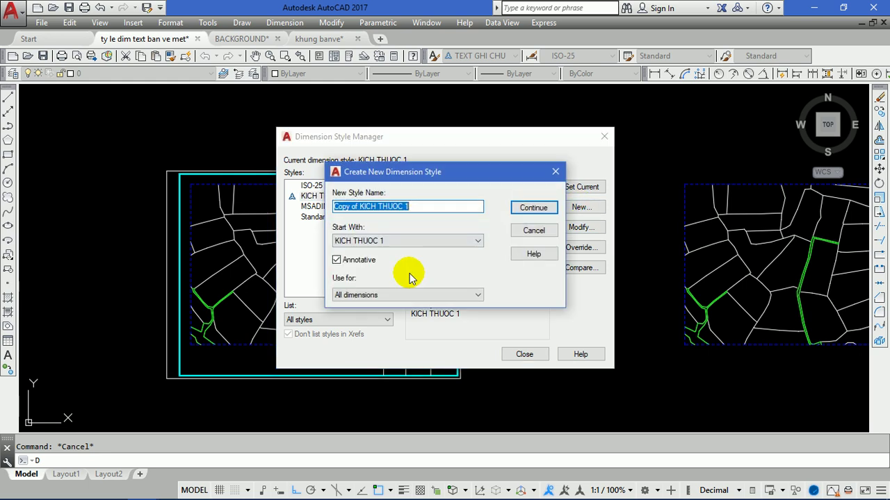
type("KI")
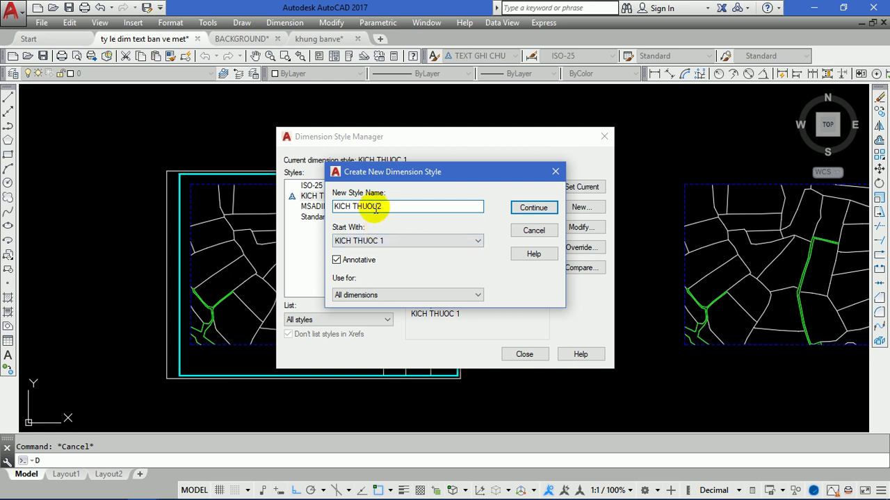
left_click(533, 207)
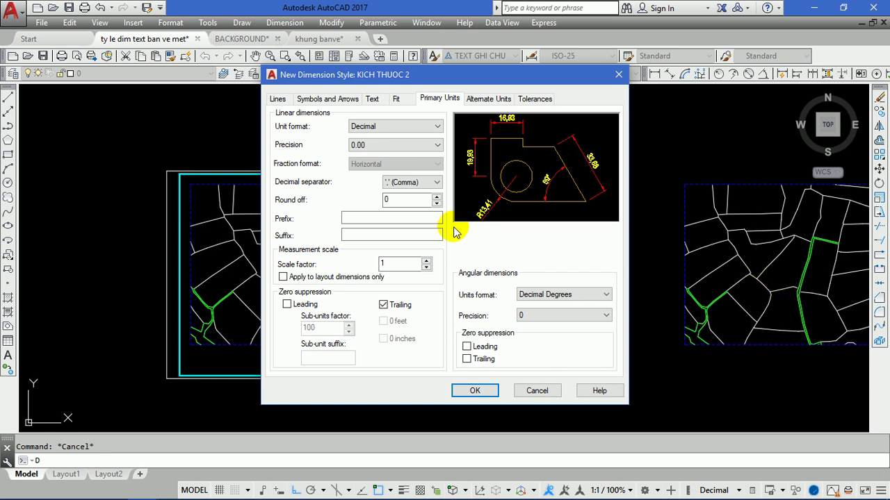
Step: Suppress dimension lines 1 and 2 and extension lines 1 and 2, then save the style
left_click(279, 99)
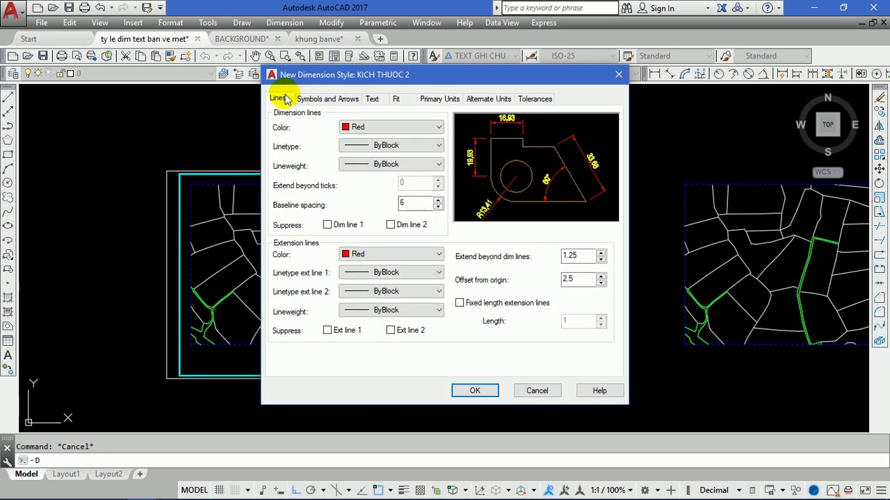
left_click(327, 224)
left_click(402, 228)
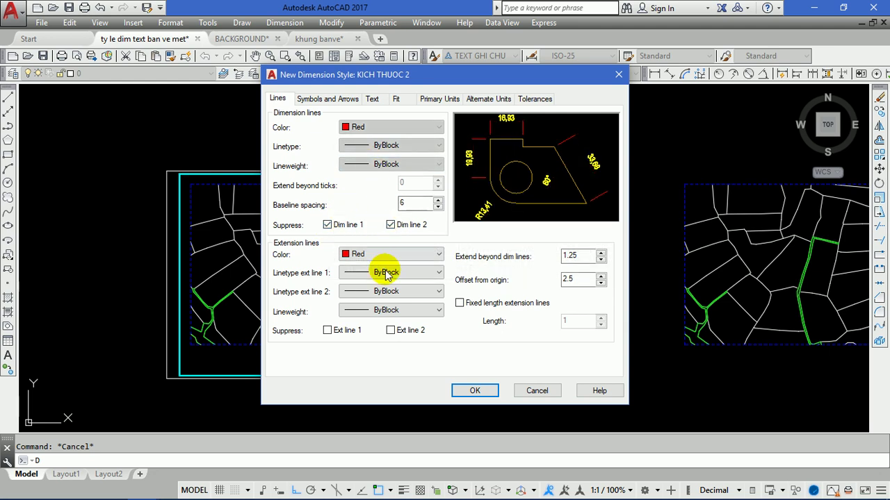
left_click(328, 331)
left_click(390, 331)
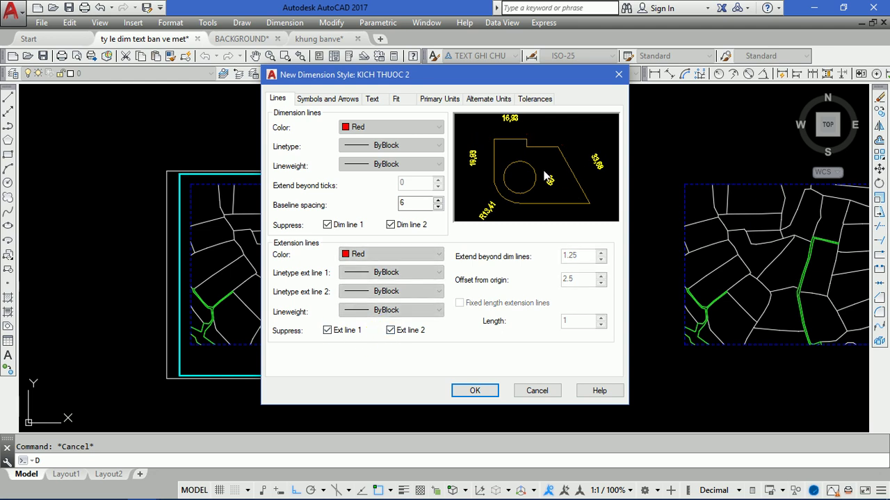
left_click(475, 390)
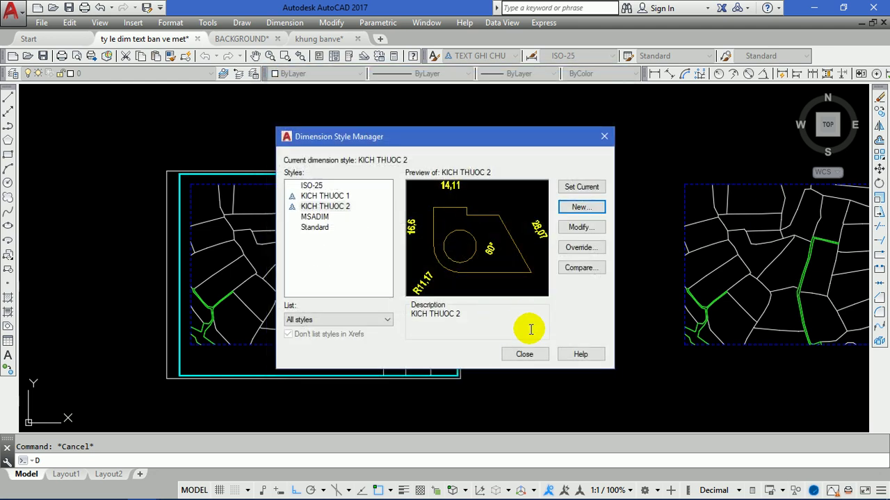
left_click(525, 354)
Step: Keep KICH THUOC 2 as the current dimension style and centre the sheet frame in view
left_click(585, 56)
left_click(581, 81)
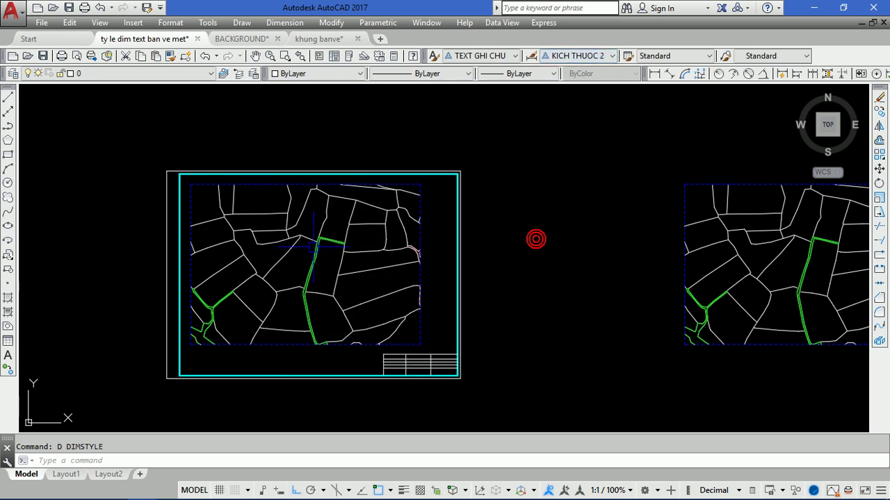
scroll(316, 240, "up", 3)
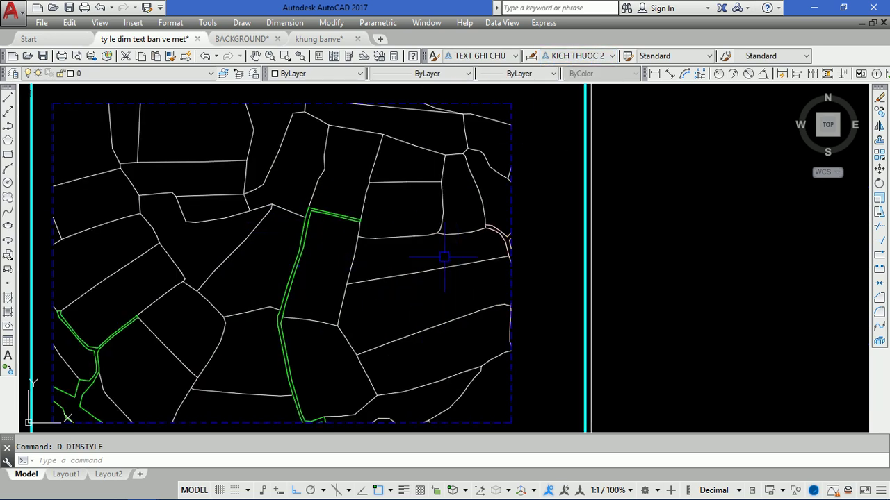
scroll(384, 274, "up", 3)
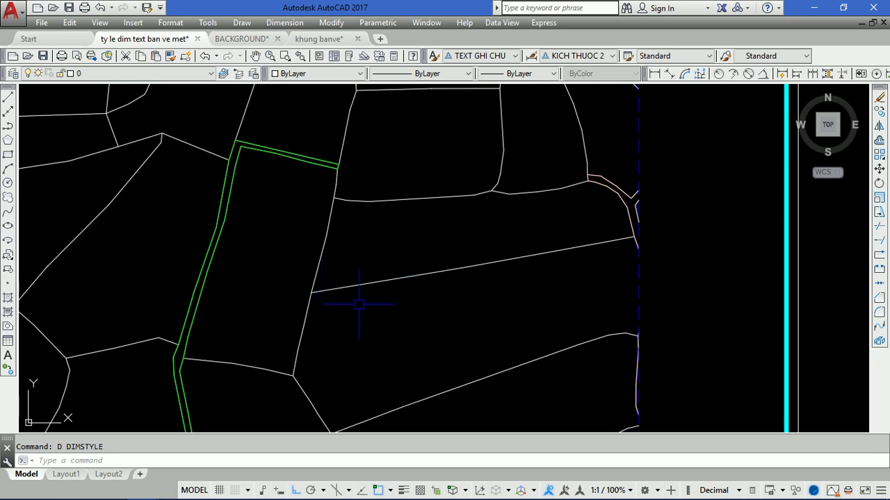
scroll(447, 271, "down", 3)
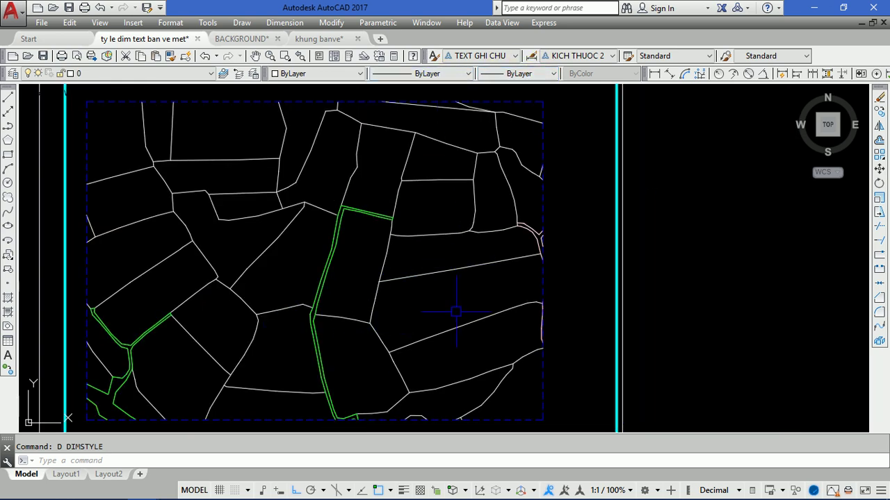
scroll(450, 279, "down", 3)
mouse_move(447, 276)
middle_mouse_down()
mouse_move(336, 299)
mouse_move(447, 290)
mouse_move(470, 270)
middle_mouse_up()
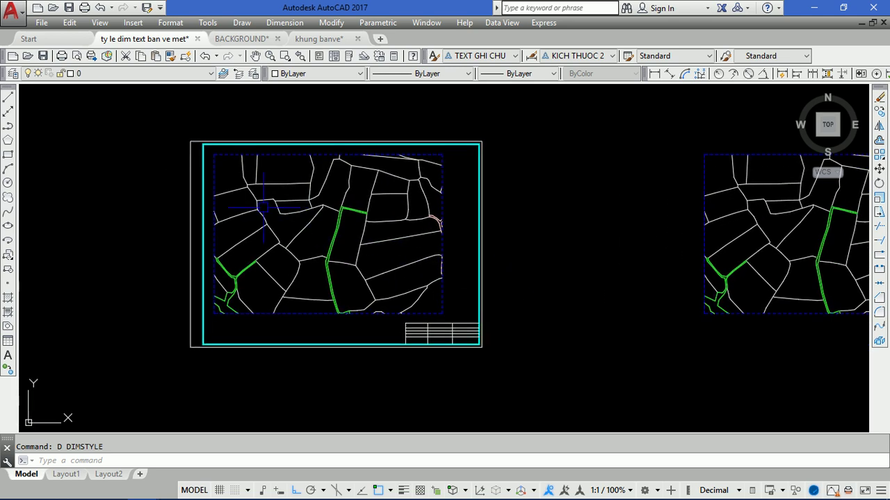
scroll(264, 206, "up", 3)
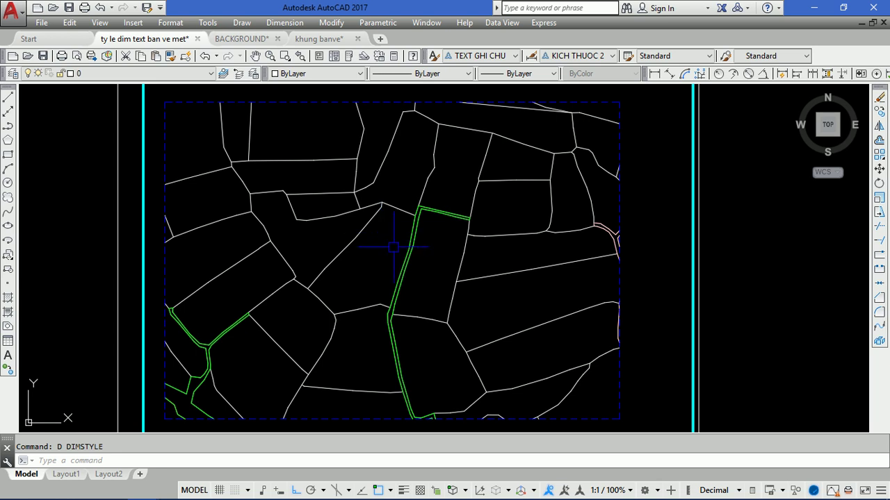
scroll(434, 212, "down", 3)
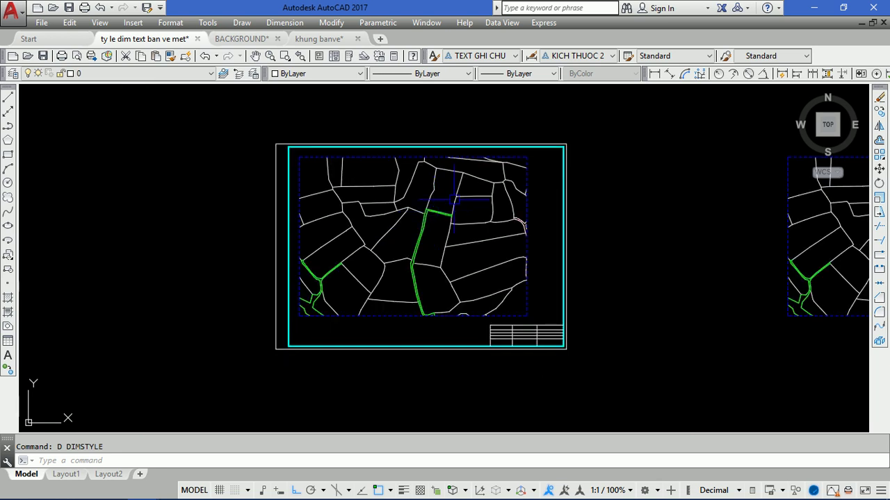
Step: Set the status-bar annotation scale to 1/500
left_click(617, 490)
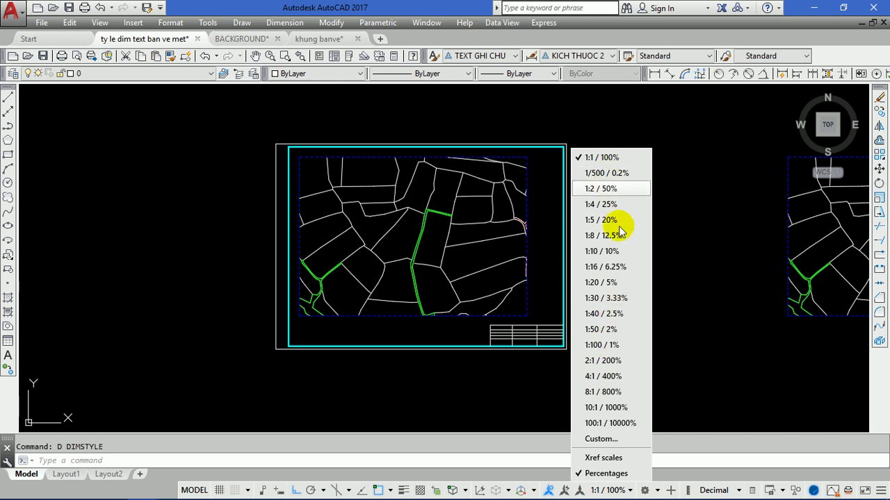
left_click(602, 173)
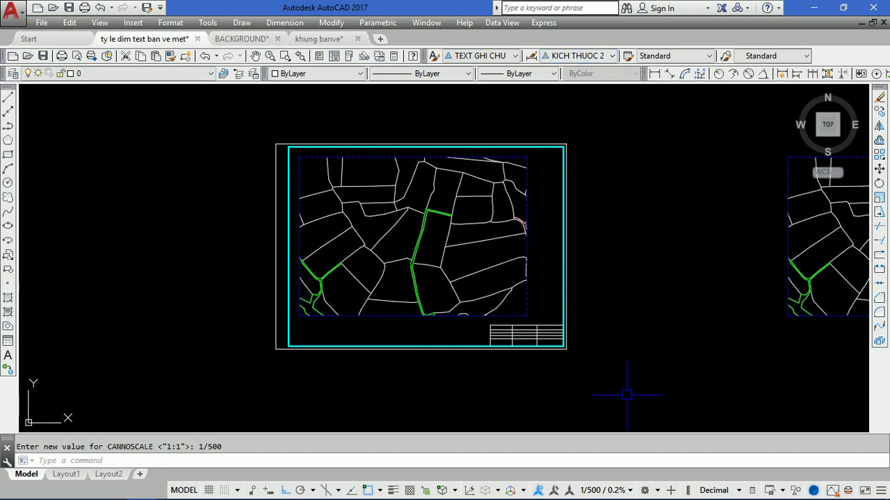
left_click(589, 491)
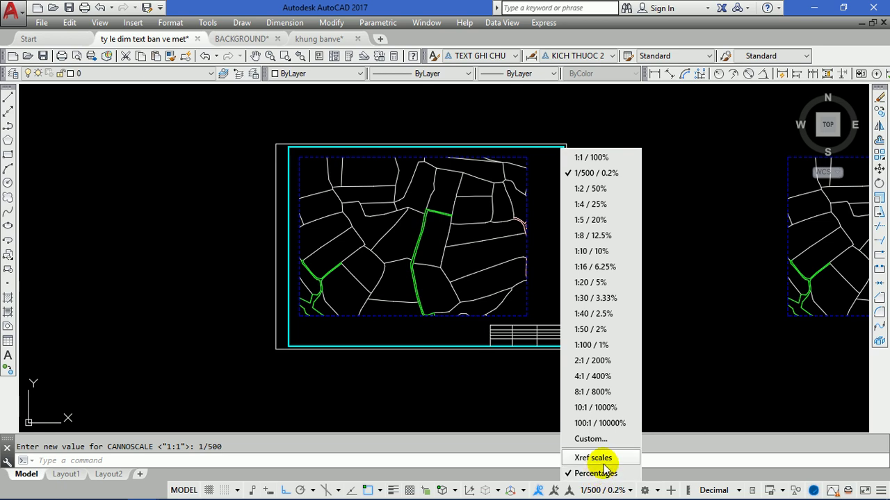
Step: Add a custom 1/0.5 scale, 1 paper unit to 0.5 drawing units, to the scale list
left_click(592, 440)
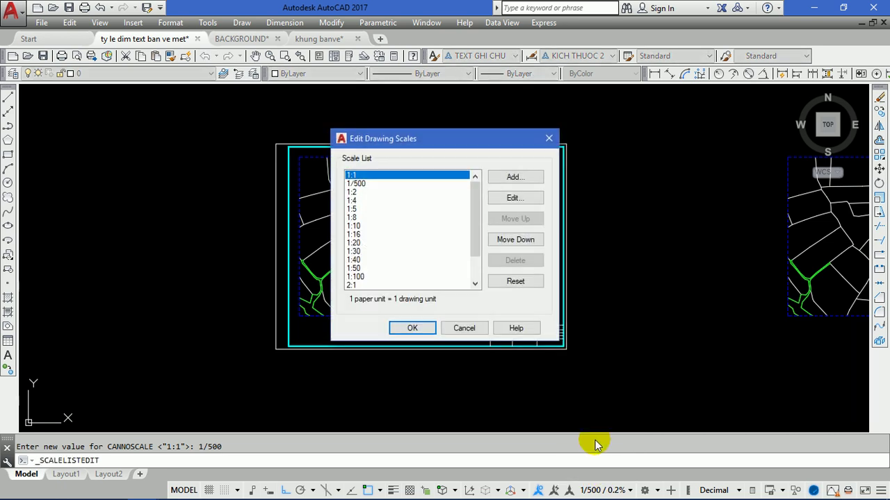
left_click_drag(494, 138, 652, 201)
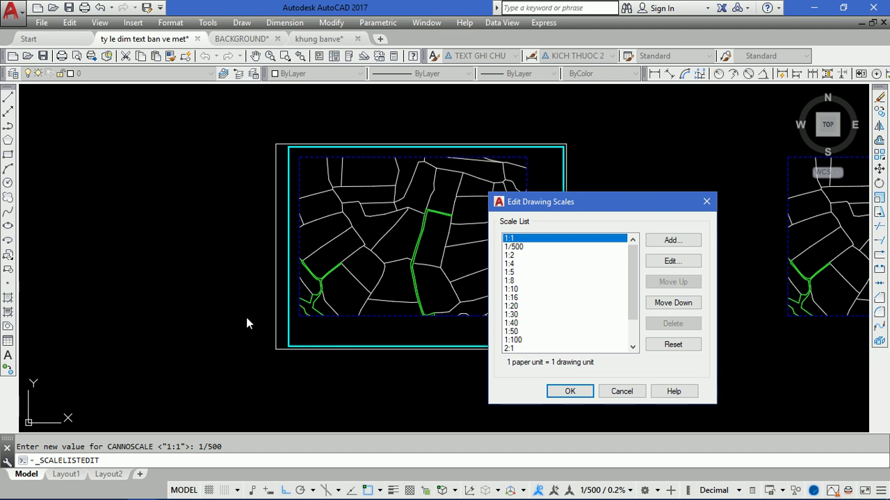
left_click(672, 240)
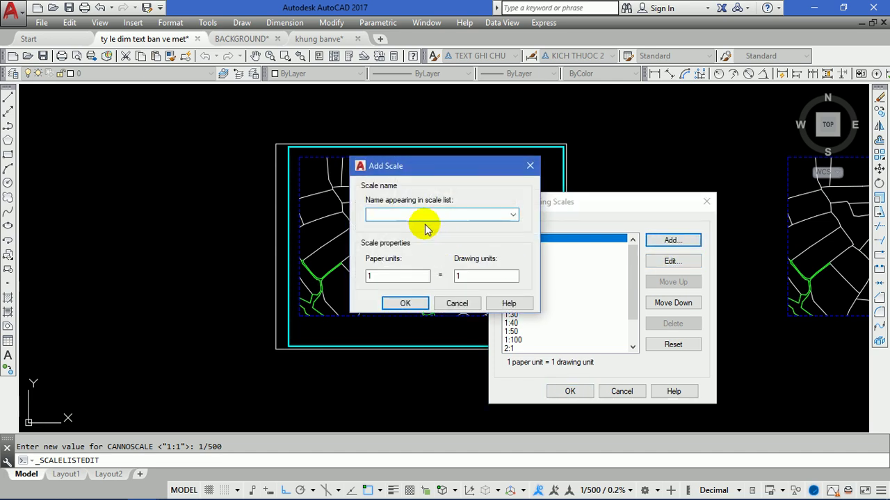
type("1/0.5")
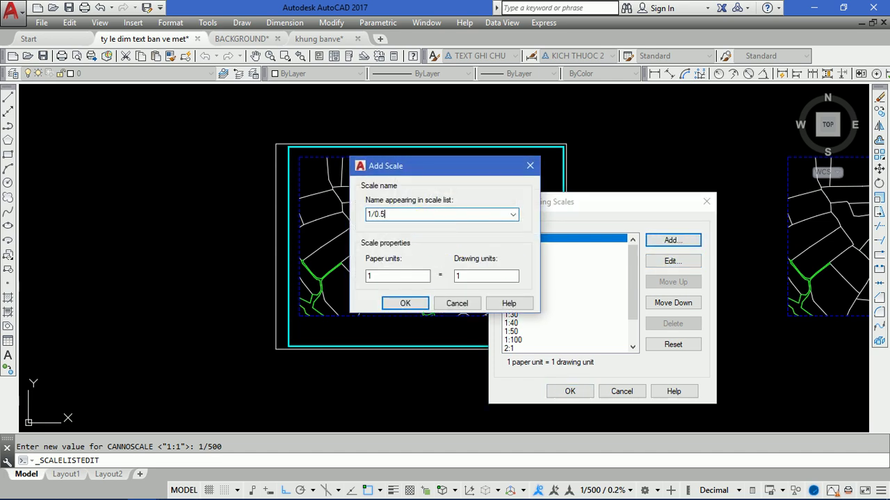
left_click(469, 276)
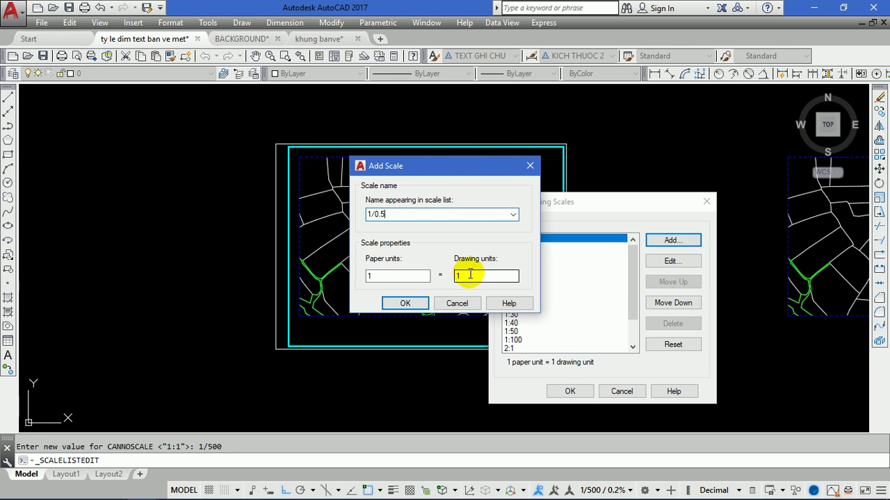
double_click(470, 276)
type("0.5")
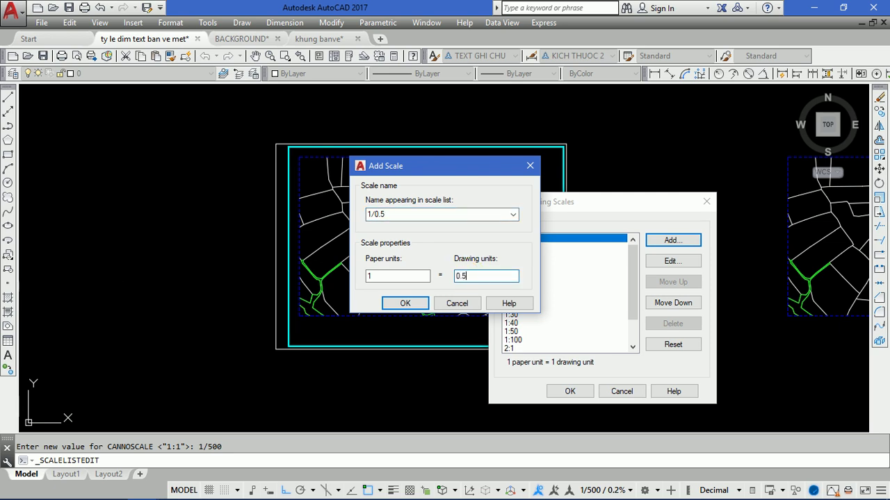
left_click(405, 303)
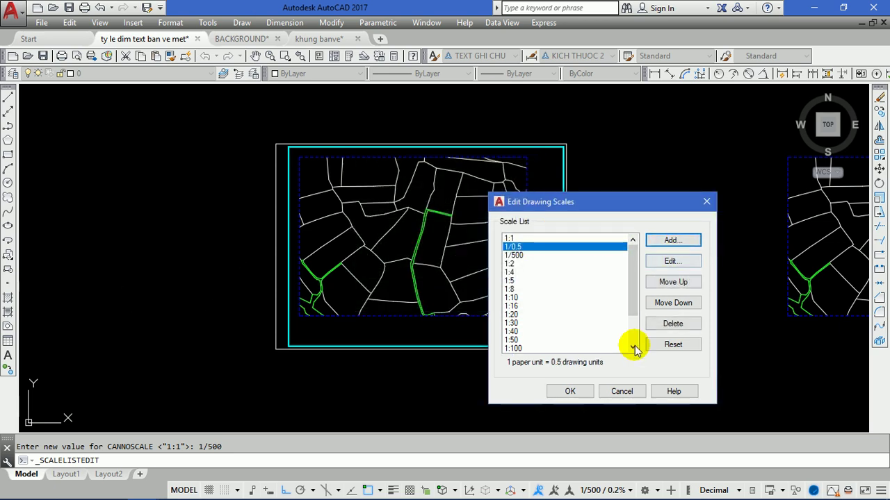
left_click(570, 391)
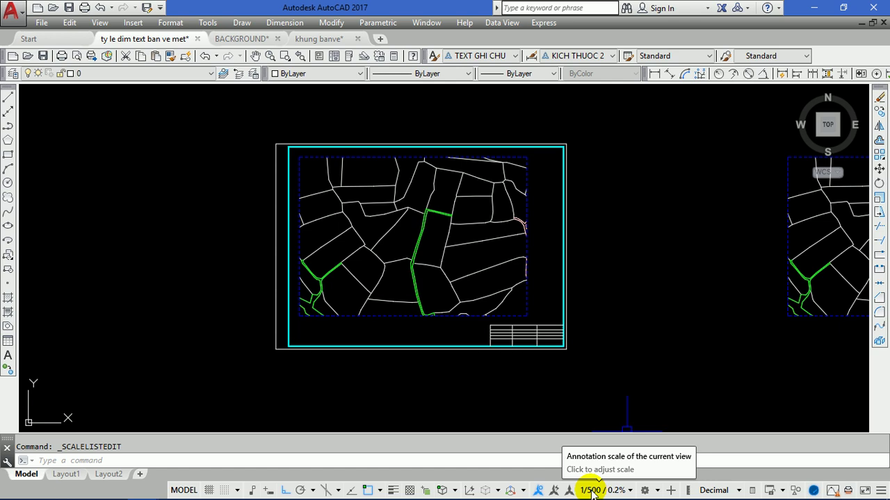
left_click(478, 55)
left_click(481, 104)
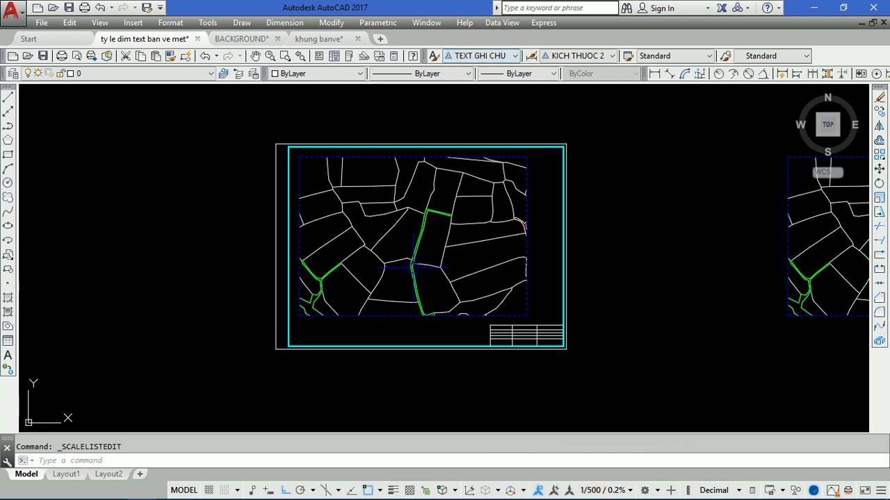
type("dt")
key("Return")
scroll(361, 274, "up", 3)
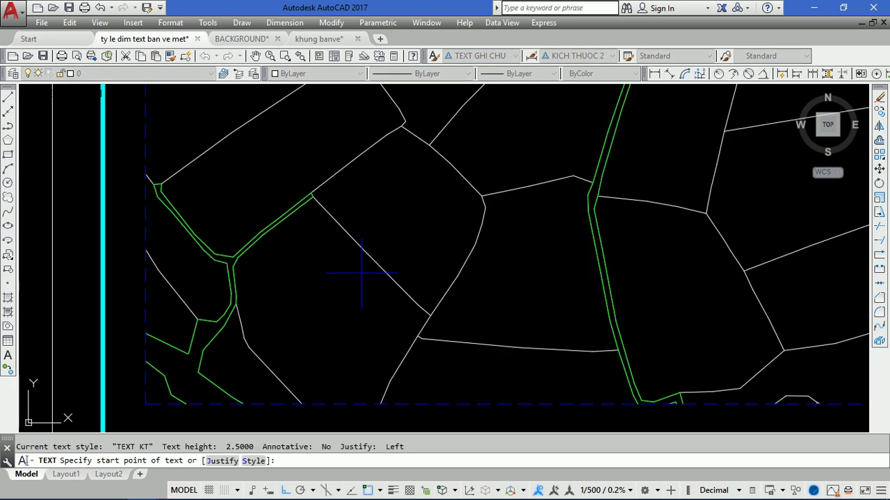
left_click(318, 324)
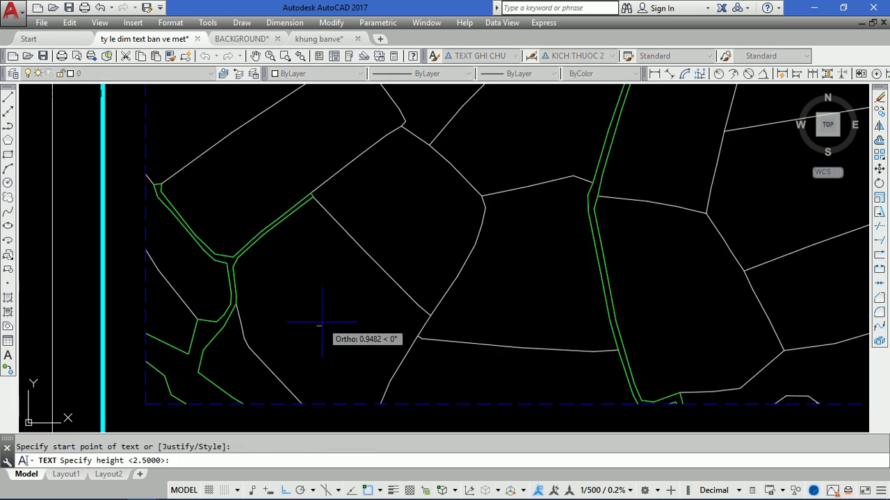
key("Return")
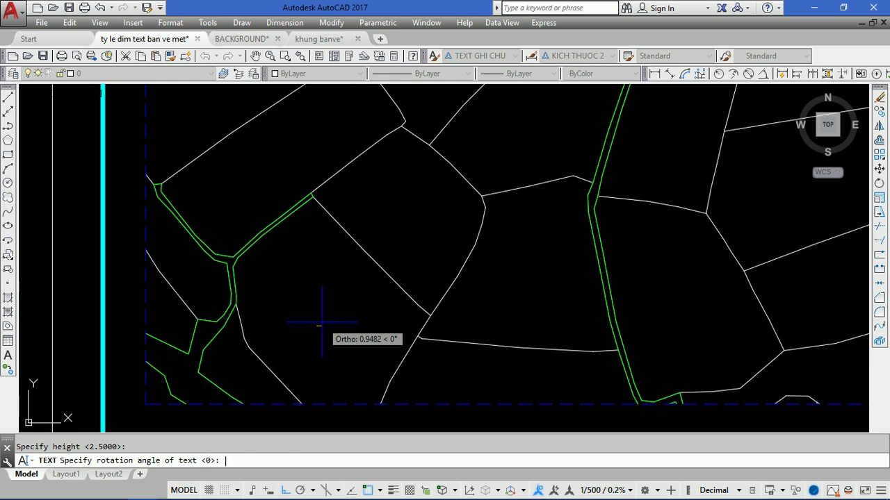
key("Return")
type("WDQWD")
key("Return")
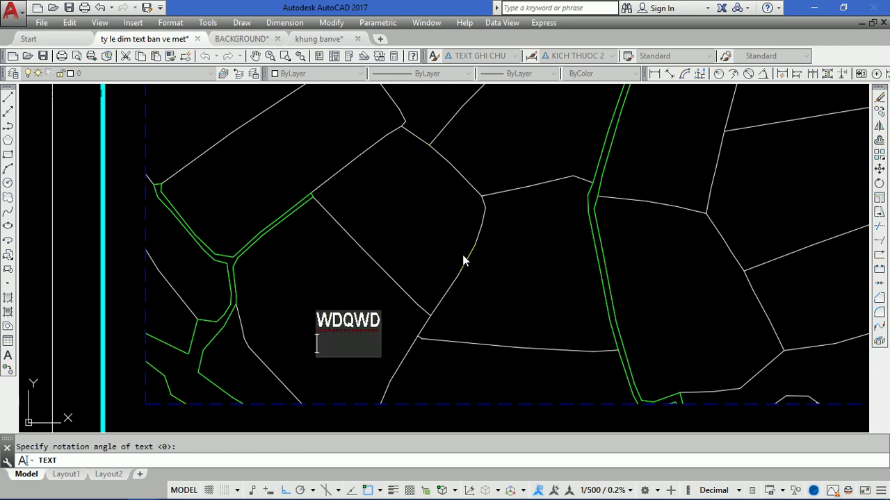
key("Return")
scroll(243, 276, "down", 5)
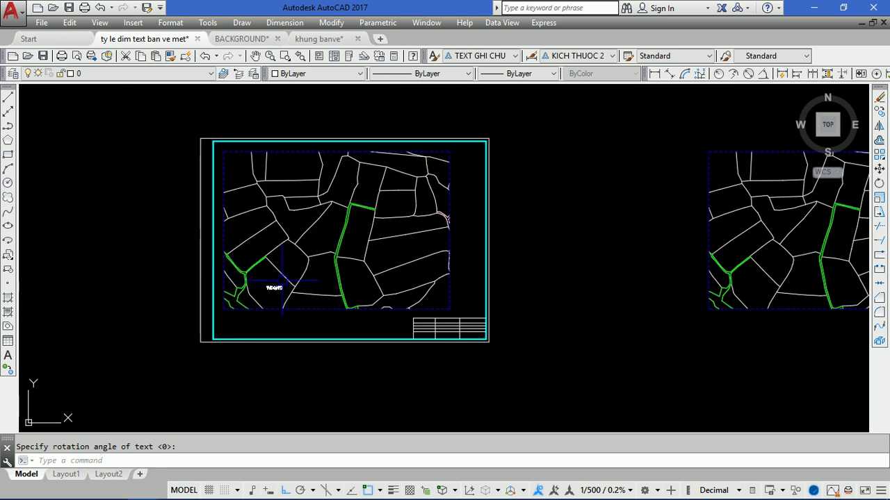
left_click(268, 288)
type("e")
key("Return")
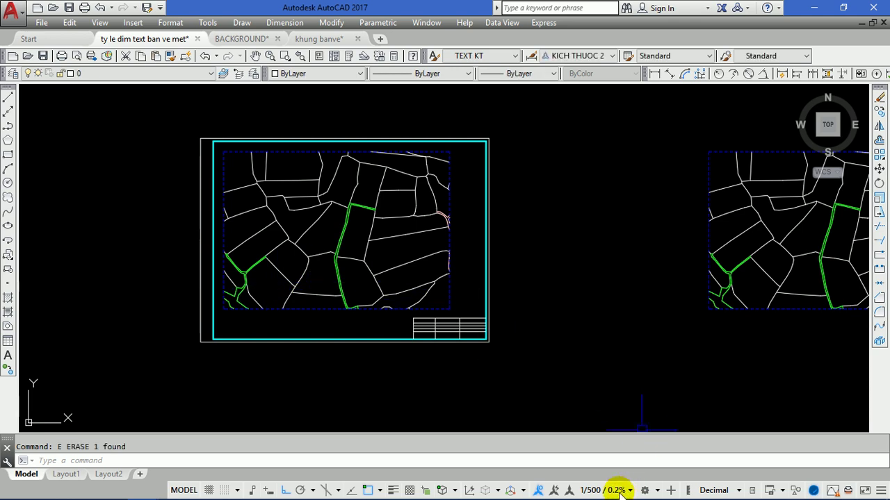
Step: Set the annotation scale to 1/0.5 and make TEXT GHI CHU the current text style
left_click(591, 491)
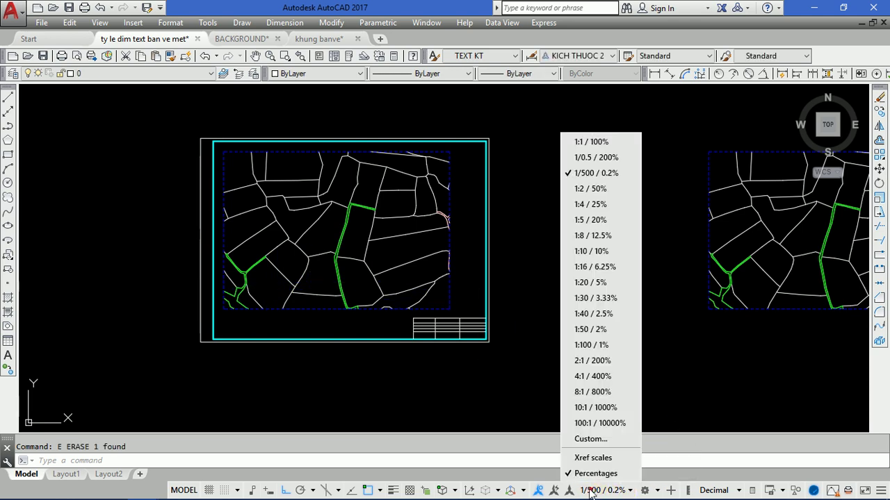
left_click(602, 159)
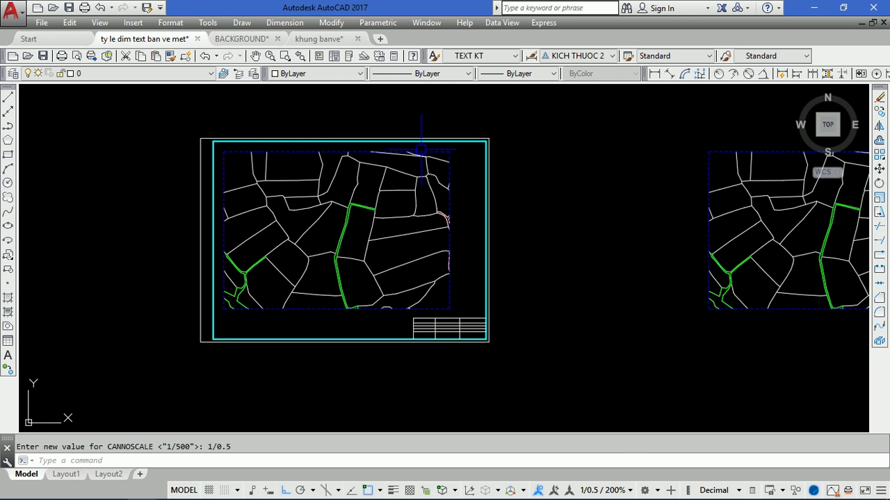
left_click(488, 56)
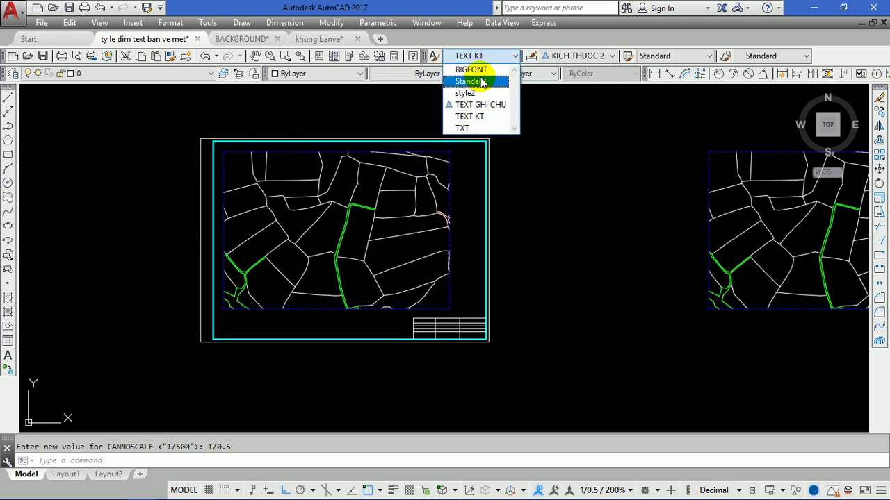
left_click(473, 104)
Step: Place the single-line label FDFSDFSDF in the lower central parcel with default rotation
left_click(358, 233)
left_click(326, 278)
scroll(303, 268, "up", 3)
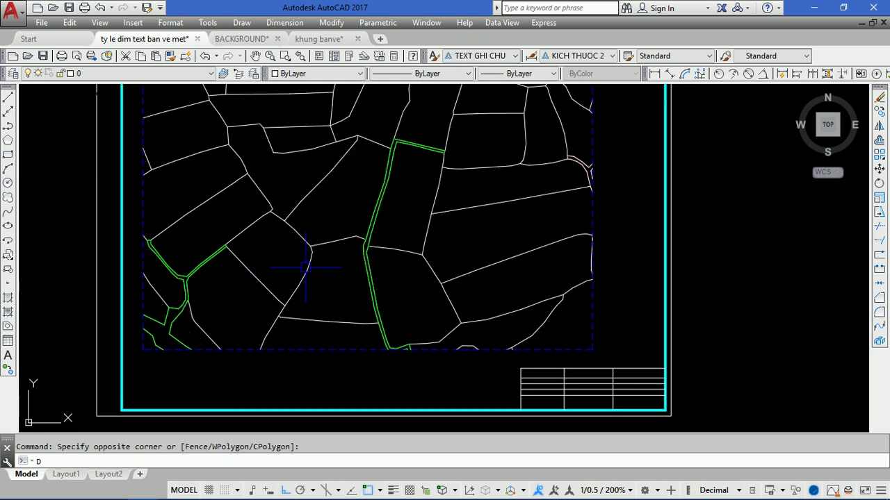
type("T")
key("Return")
scroll(316, 288, "up", 3)
left_click(327, 297)
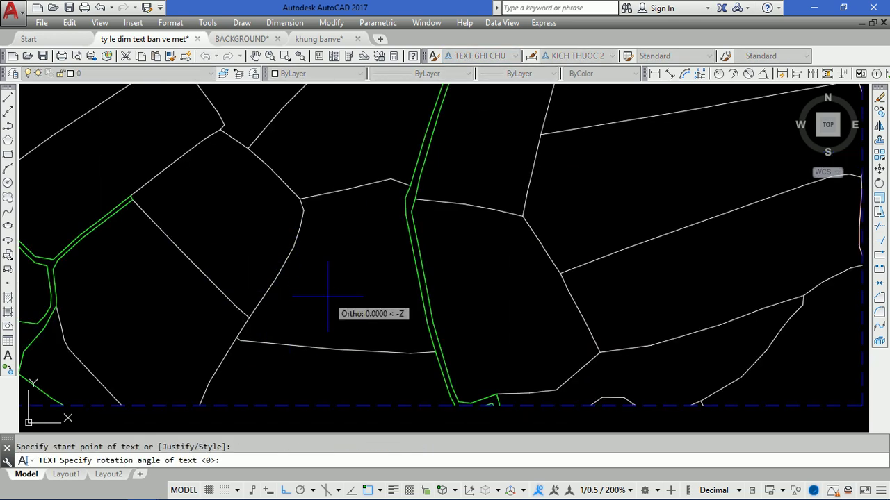
key("Return")
type("FDFSDFSDF")
key("Return")
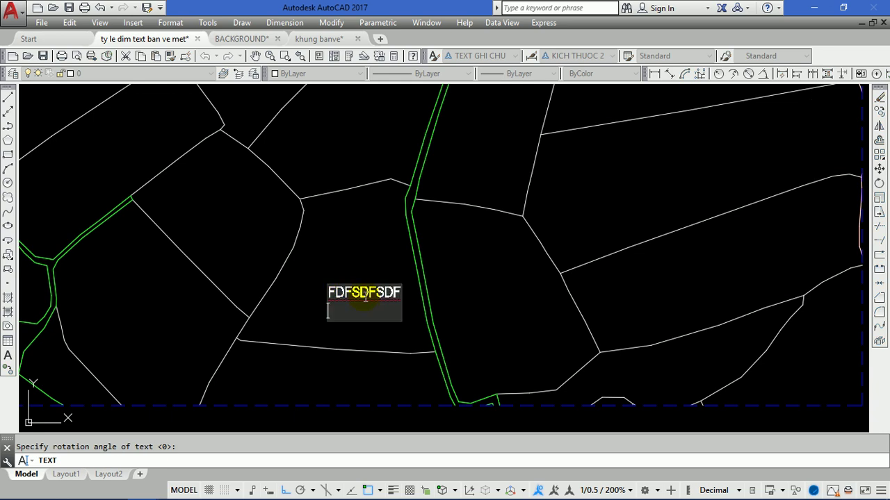
key("Return")
Step: Confirm TEXT GHI CHU remains the current text style while reviewing the label
scroll(323, 295, "down", 5)
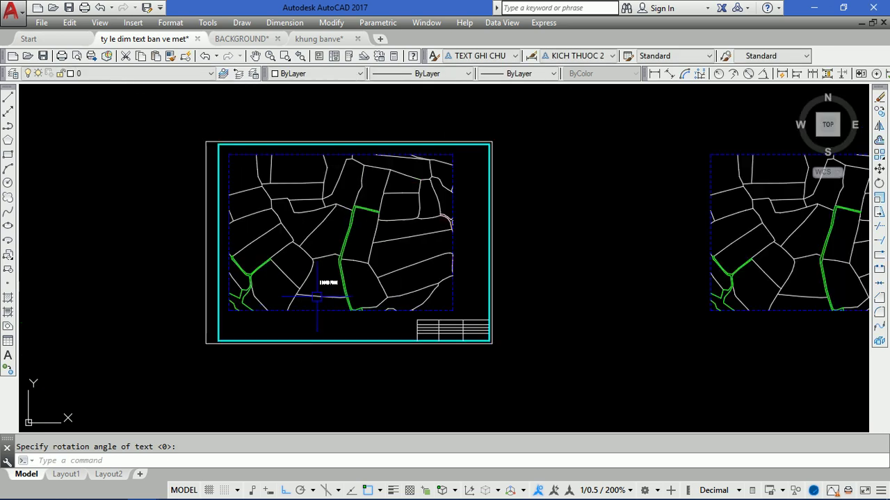
scroll(365, 139, "up", 3)
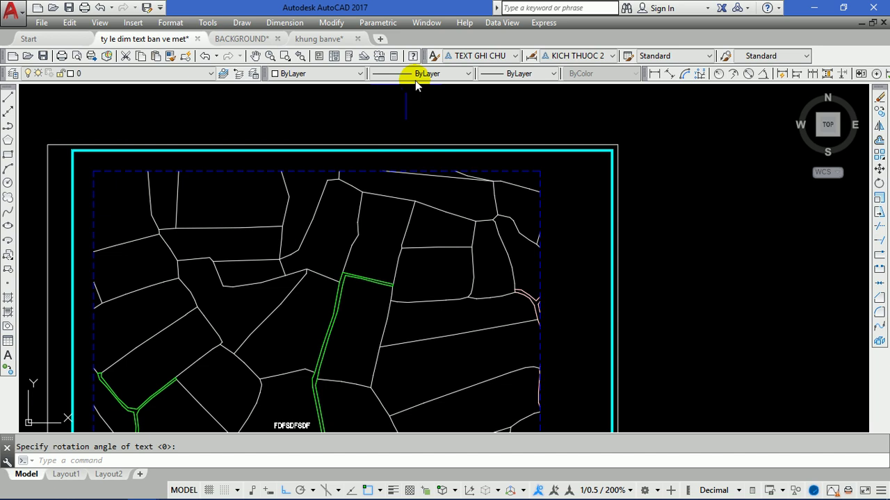
left_click(478, 57)
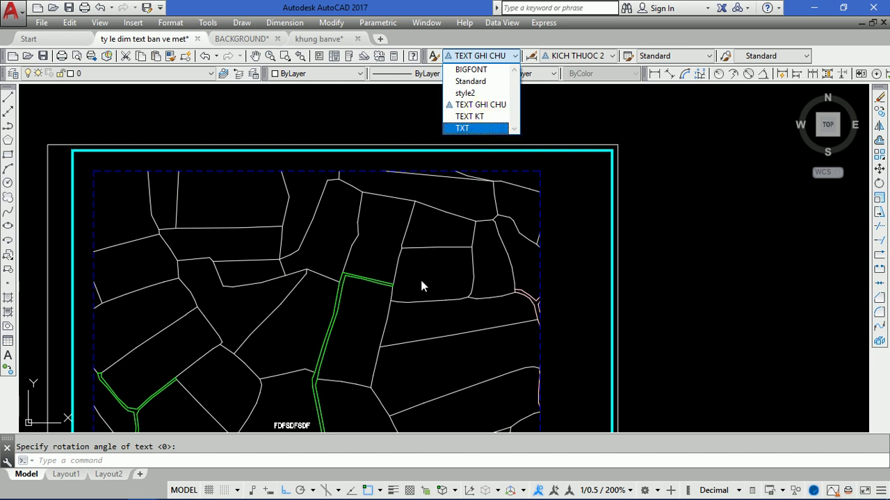
left_click(478, 105)
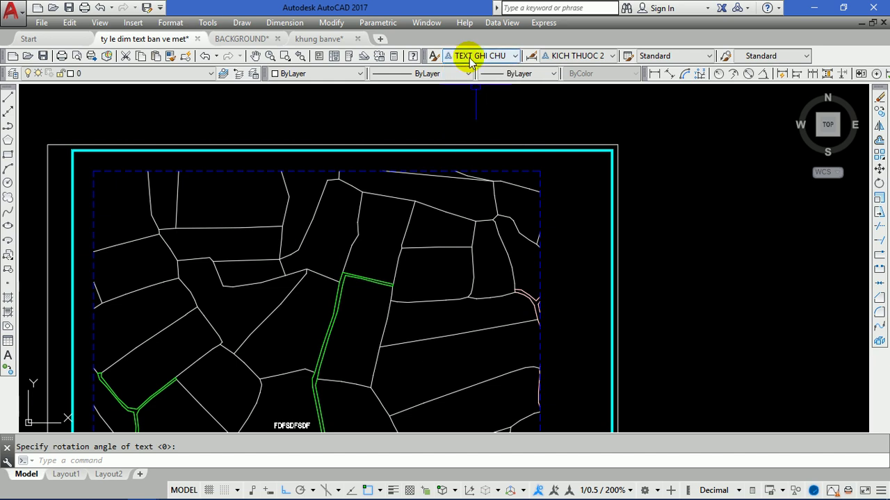
scroll(415, 167, "down", 3)
scroll(360, 291, "up", 5)
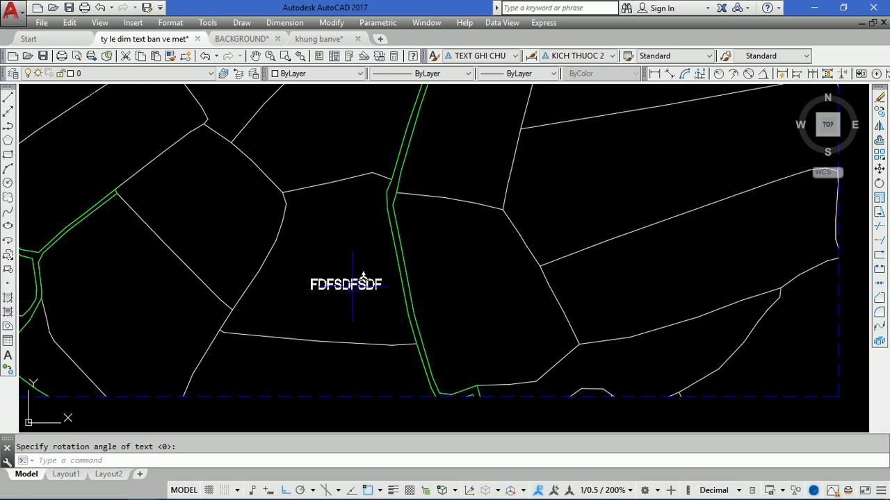
scroll(352, 286, "down", 3)
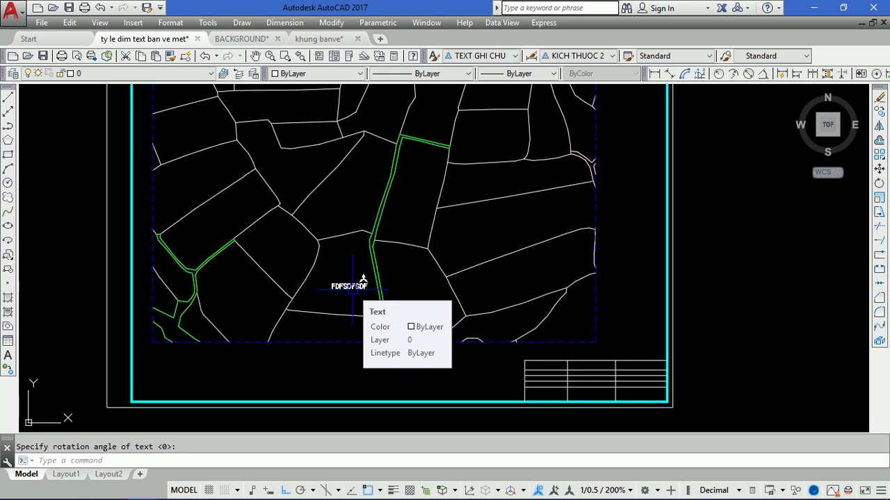
type("D")
key("Return")
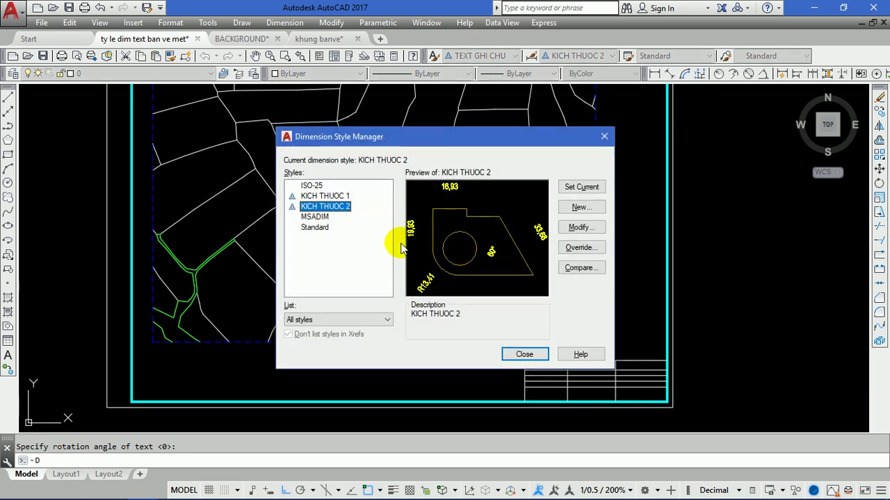
left_click(583, 229)
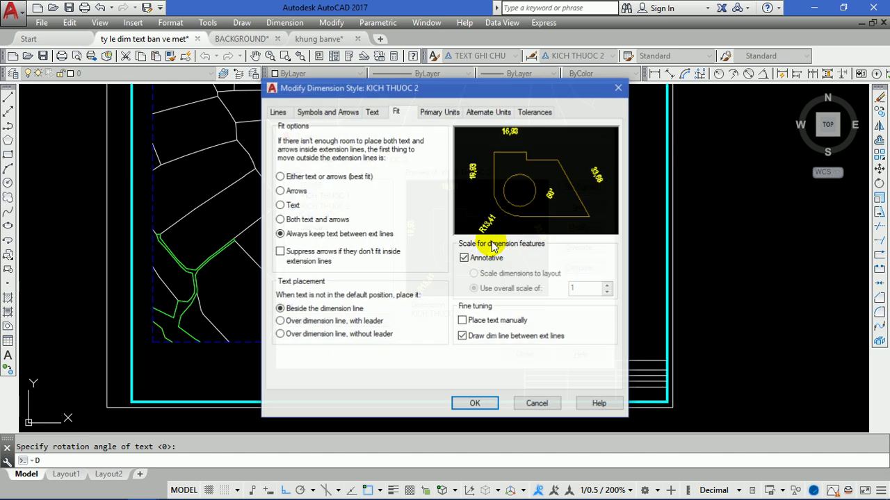
left_click(327, 111)
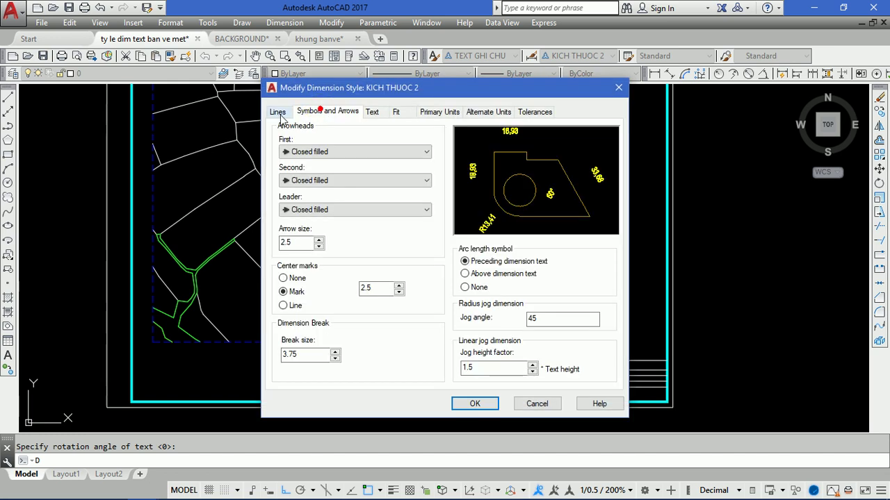
left_click(277, 111)
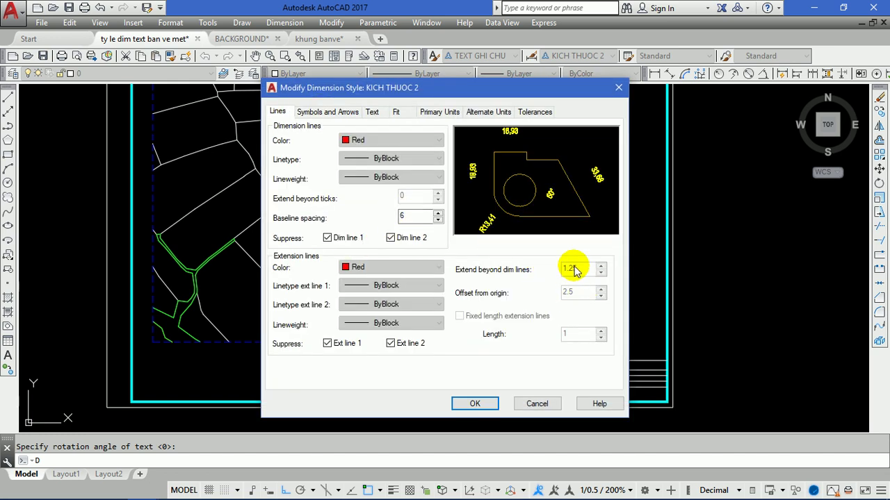
left_click(395, 111)
left_click(373, 111)
double_click(413, 206)
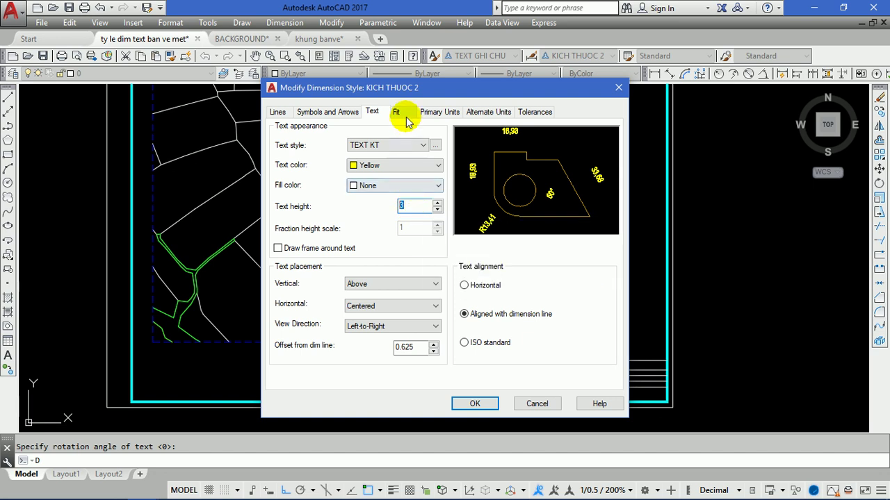
left_click(450, 109)
left_click(618, 87)
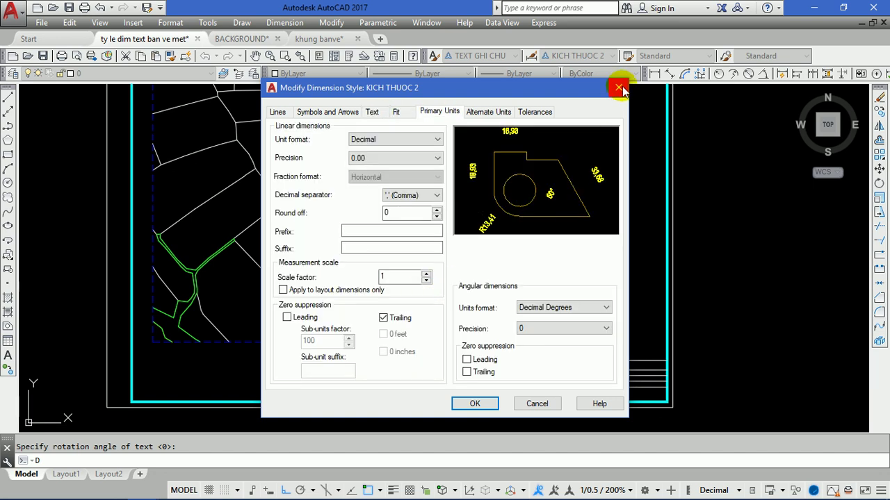
left_click(604, 136)
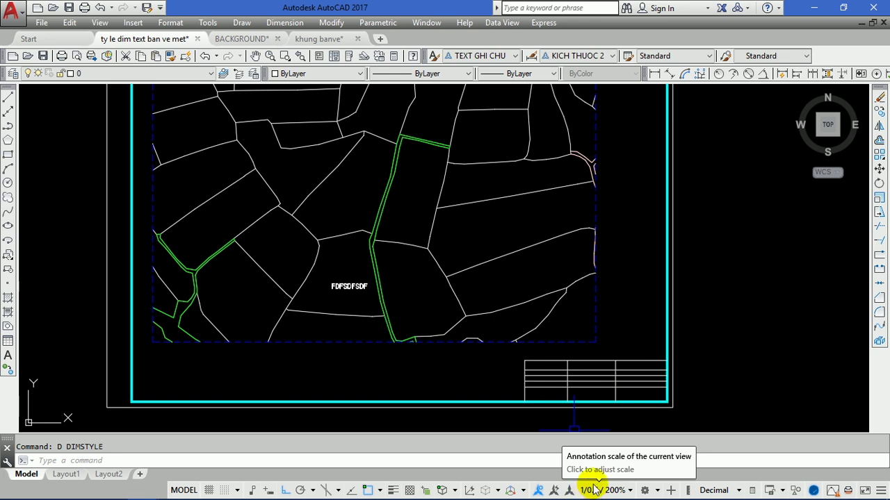
Step: Set the annotation scale back to 1/500
scroll(525, 327, "down", 3)
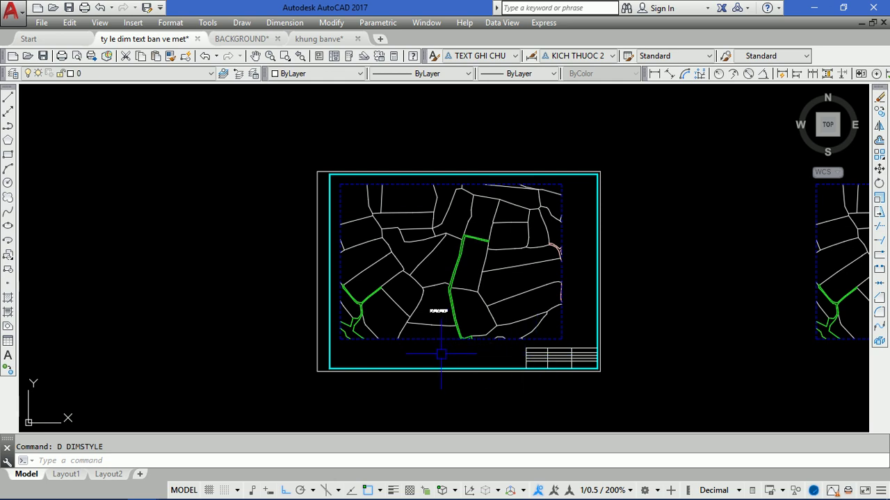
scroll(442, 355, "up", 3)
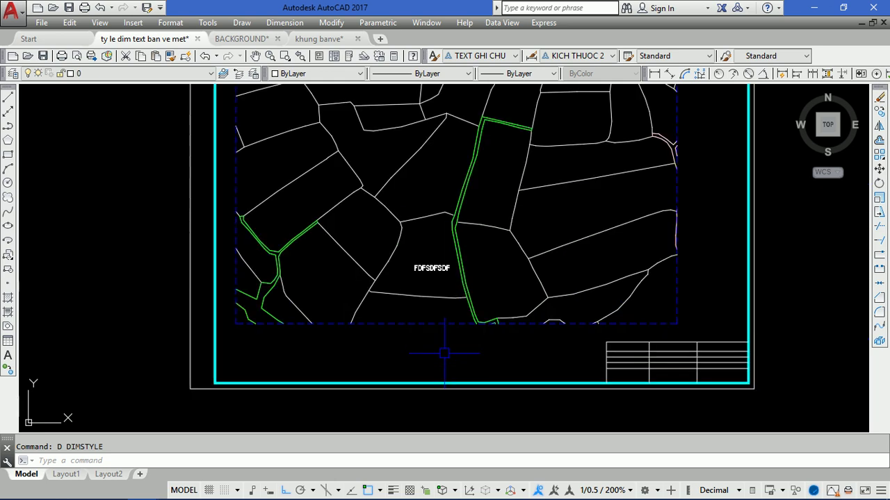
left_click(588, 490)
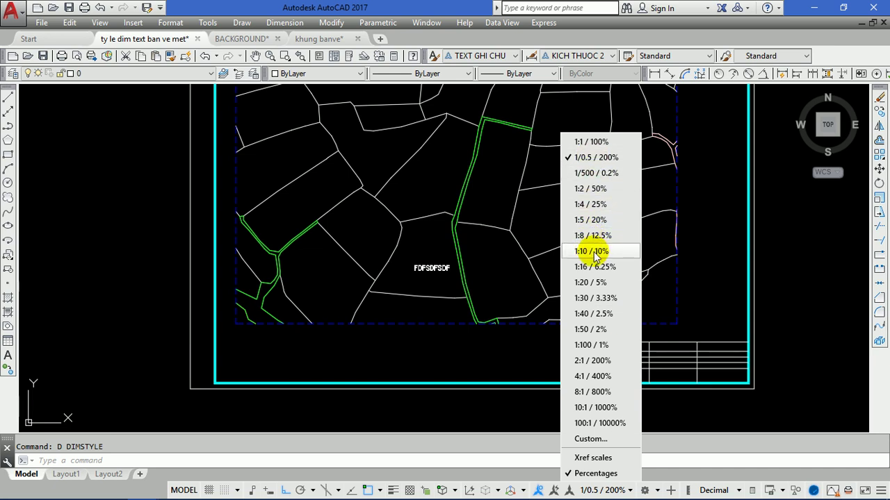
left_click(596, 174)
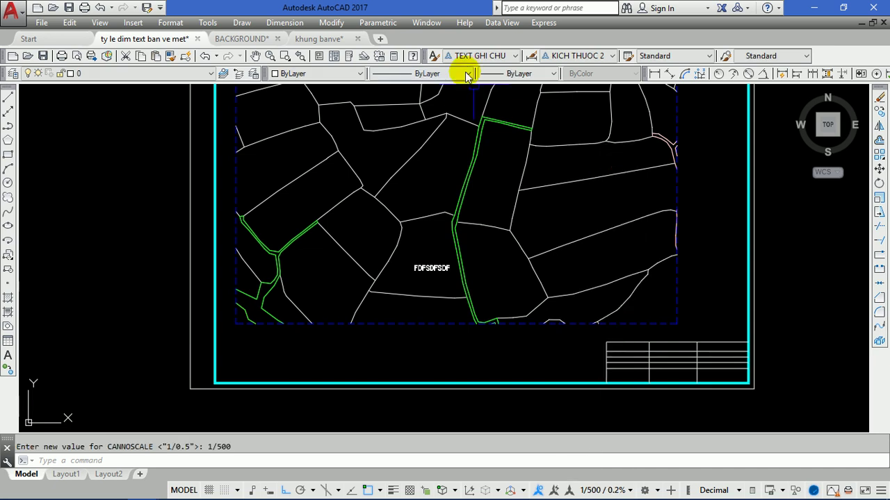
left_click(459, 461)
Step: Try placing a trial text label FEFSDFSDFS, then cancel the command
type("Dt")
key("Return")
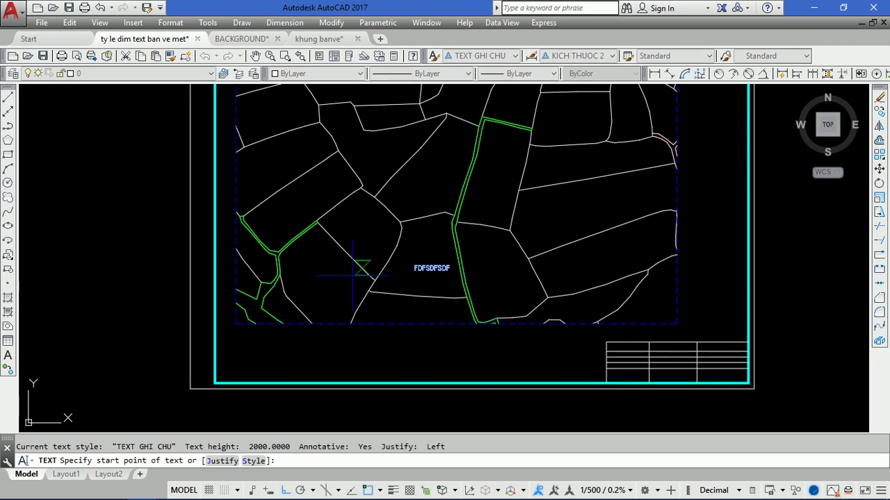
scroll(318, 298, "up", 5)
left_click(317, 302)
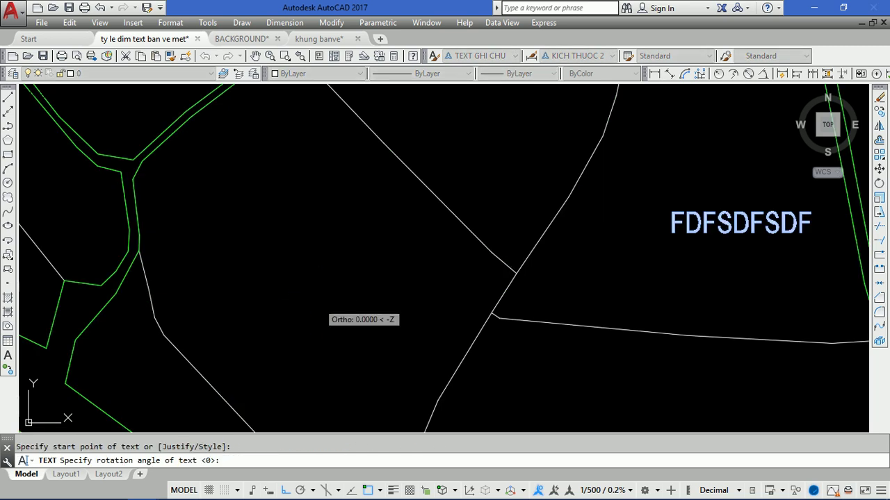
key("Return")
type("FEFSDFSDFS")
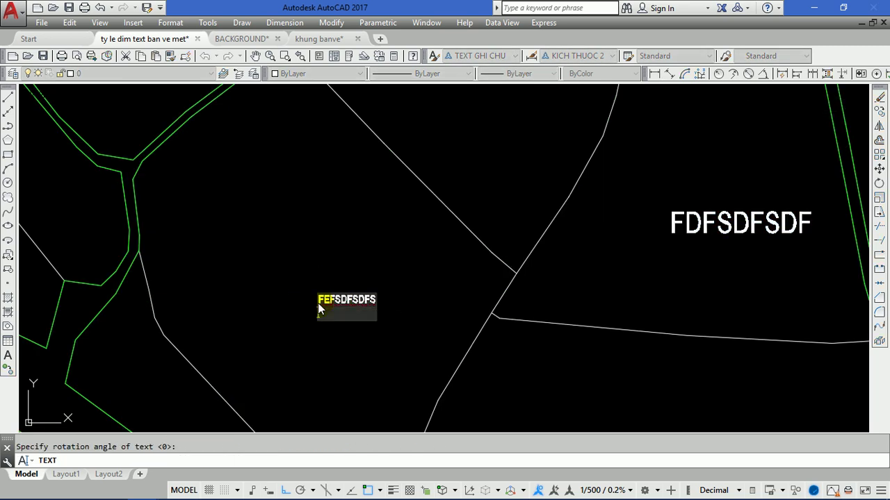
key("Escape")
Step: Window-select the stray trial text and erase it
scroll(420, 304, "down", 5)
scroll(419, 303, "down", 3)
scroll(420, 304, "down", 3)
scroll(417, 306, "down", 5)
scroll(560, 254, "up", 3)
left_click(553, 249)
left_click(501, 203)
type("e")
key("Return")
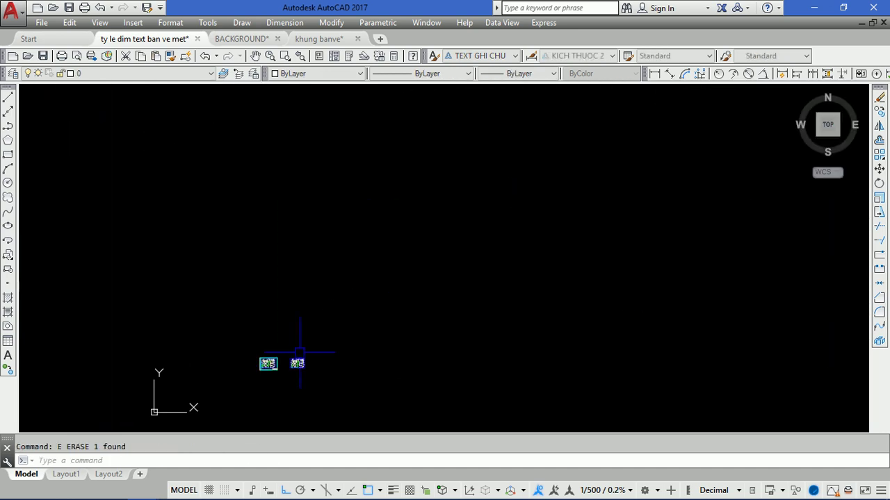
scroll(300, 352, "up", 5)
scroll(309, 357, "up", 6)
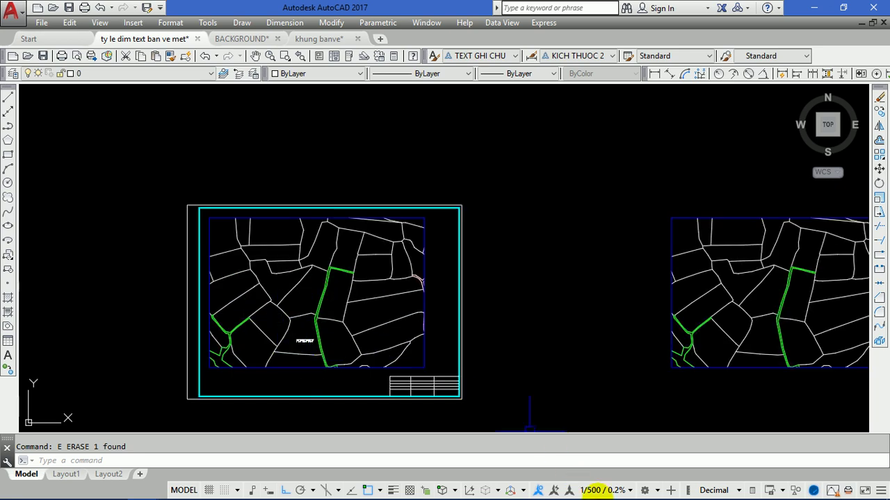
Step: Set the annotation scale to 1/0.5
left_click(592, 491)
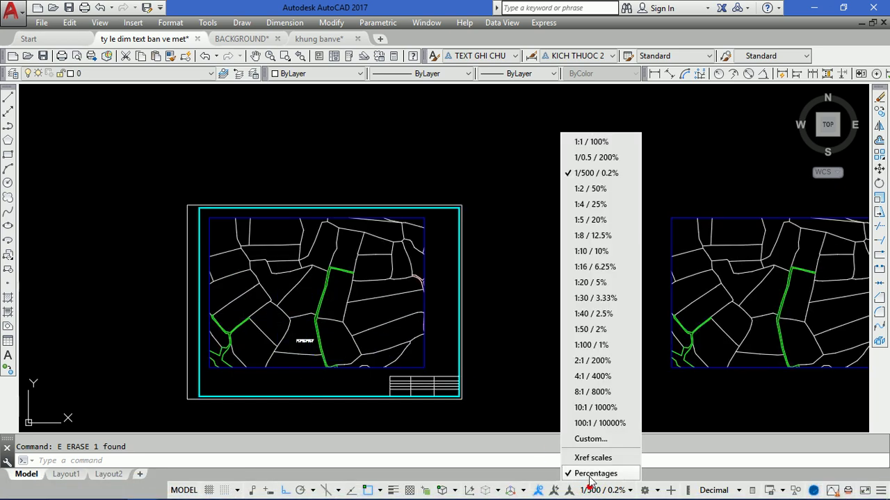
left_click(596, 157)
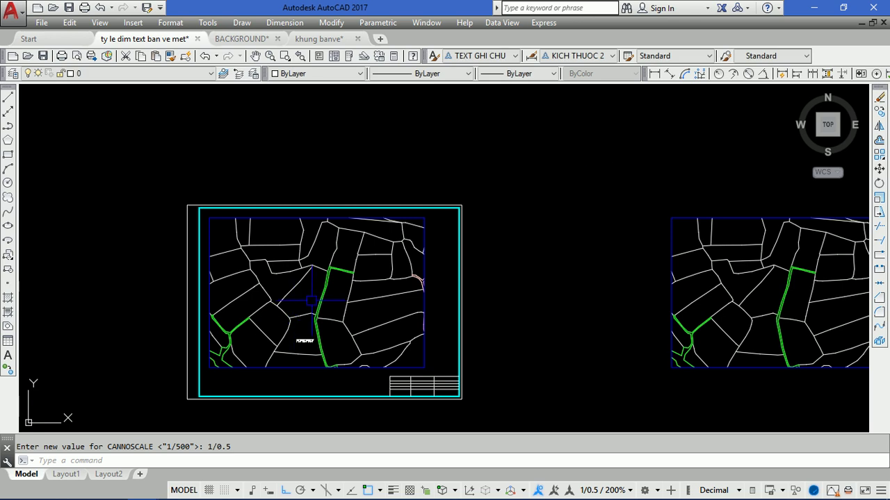
middle_click_drag(337, 288, 419, 272)
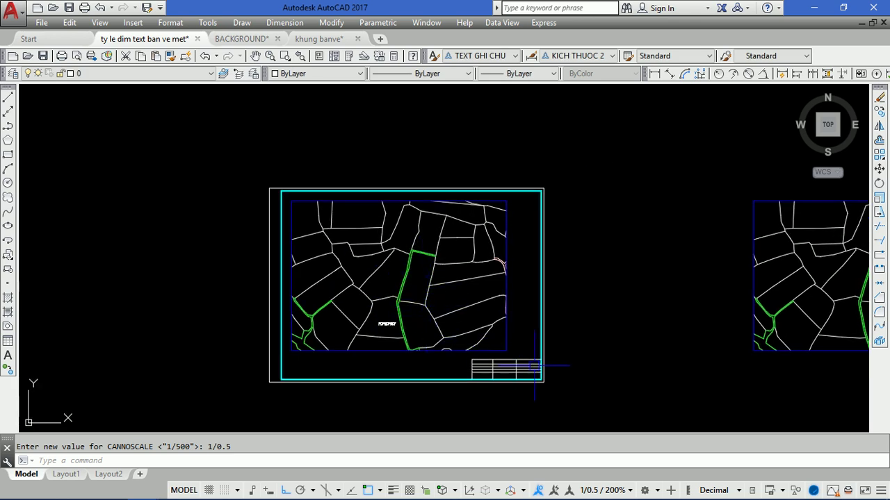
scroll(389, 322, "up", 3)
scroll(386, 321, "up", 3)
Step: Start copying the FDFSDFSDF label from a base point on it, with Ortho off
left_click(369, 335)
type("x")
key("Escape")
type("co")
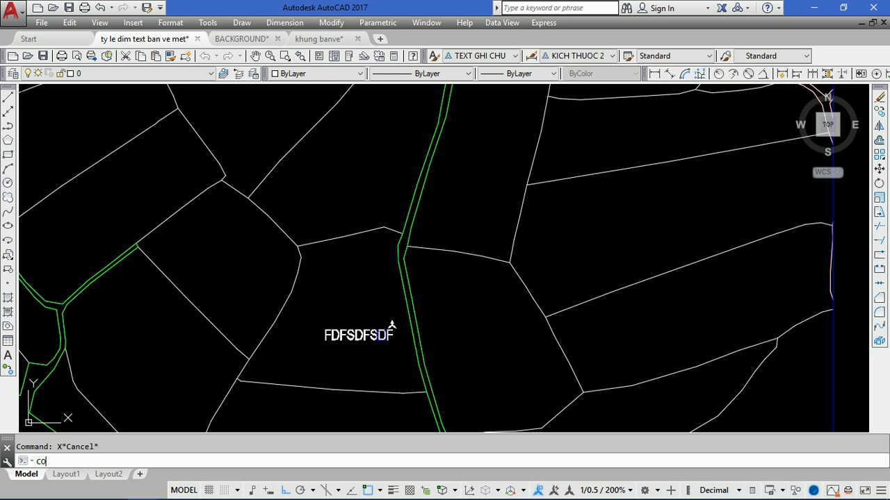
left_click(389, 334)
key("Return")
left_click(327, 318)
scroll(337, 250, "down", 3)
key("F8")
Step: Place ten copies of the FDFSDFSDF label into the surrounding parcels
left_click(271, 248)
left_click(220, 211)
left_click(191, 186)
left_click(179, 129)
middle_click_drag(211, 161, 196, 283)
left_click(271, 196)
left_click(405, 233)
left_click(466, 266)
left_click(472, 312)
left_click(472, 351)
key("Return")
Step: Review the map and keep KICH THUOC 2 as the current dimension style
scroll(478, 268, "up", 6)
scroll(456, 262, "down", 3)
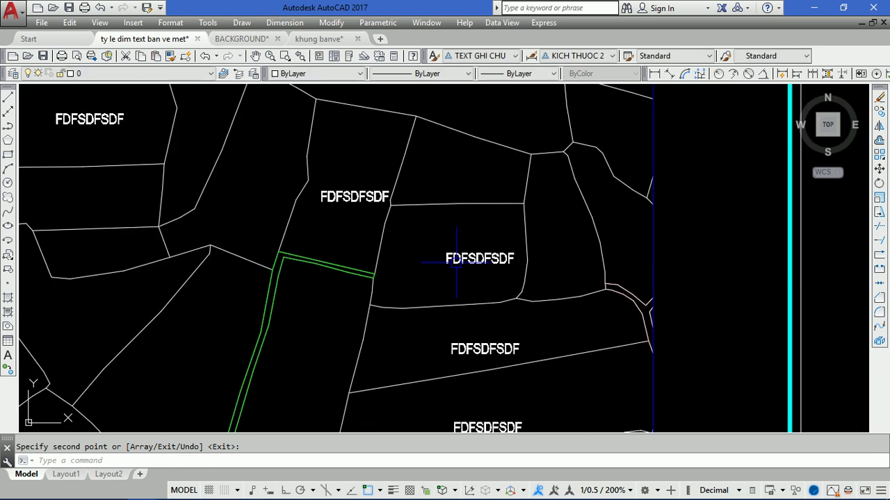
scroll(479, 252, "down", 3)
scroll(431, 174, "down", 3)
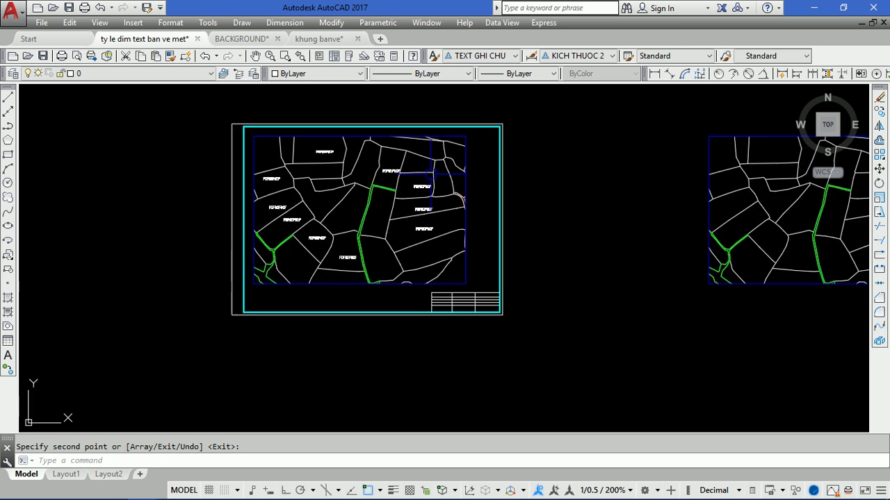
middle_click_drag(431, 179, 288, 248)
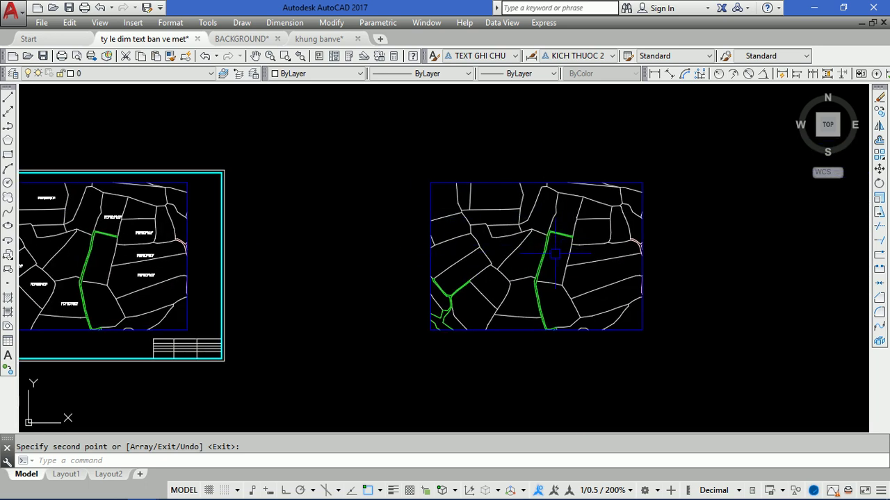
middle_click_drag(316, 265, 352, 277)
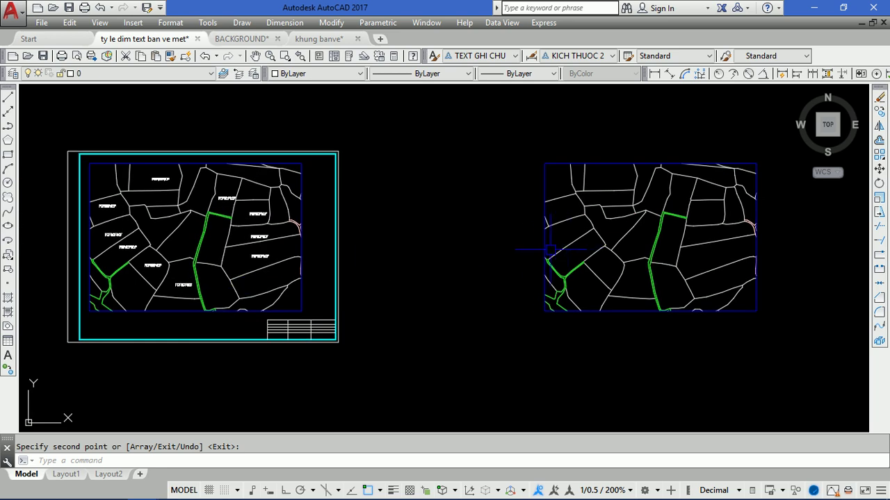
scroll(151, 221, "up", 3)
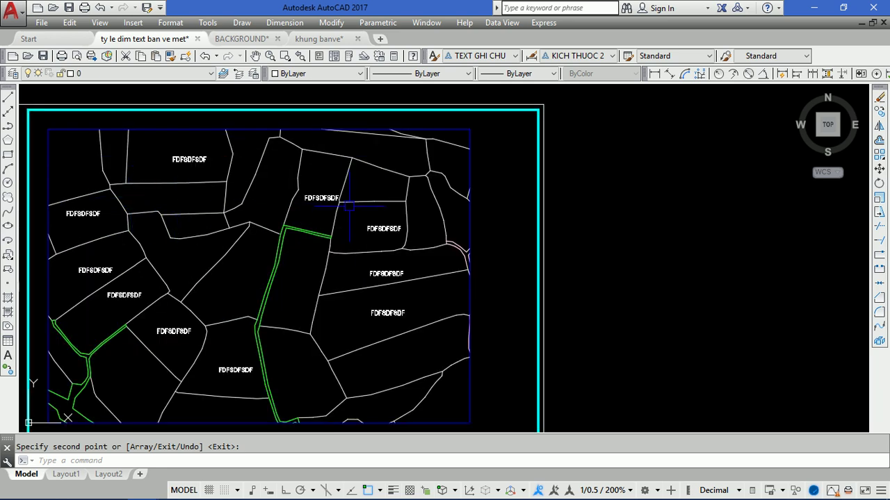
scroll(190, 240, "down", 3)
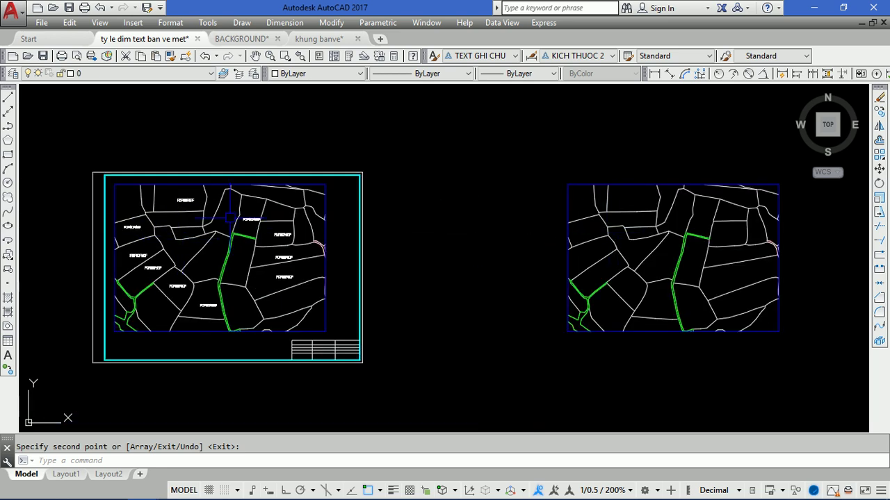
middle_click_drag(230, 218, 313, 238)
middle_click_drag(332, 271, 299, 270)
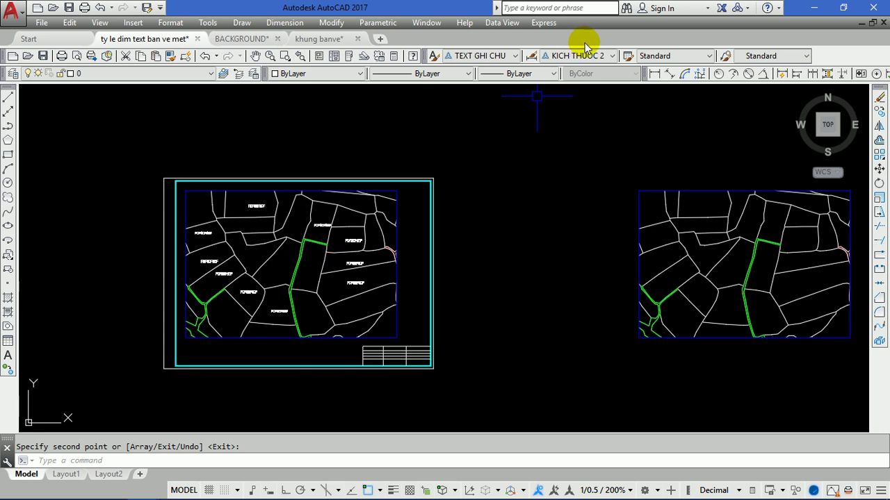
scroll(316, 300, "up", 3)
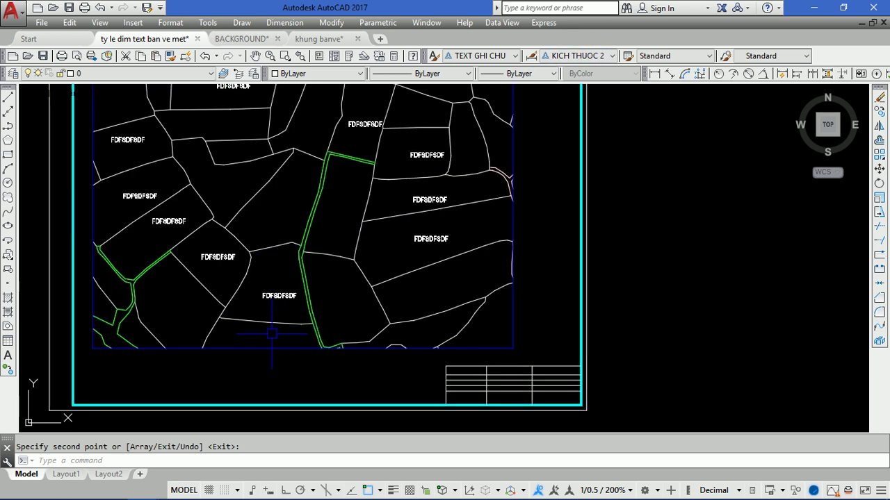
scroll(317, 301, "up", 3)
left_click(581, 55)
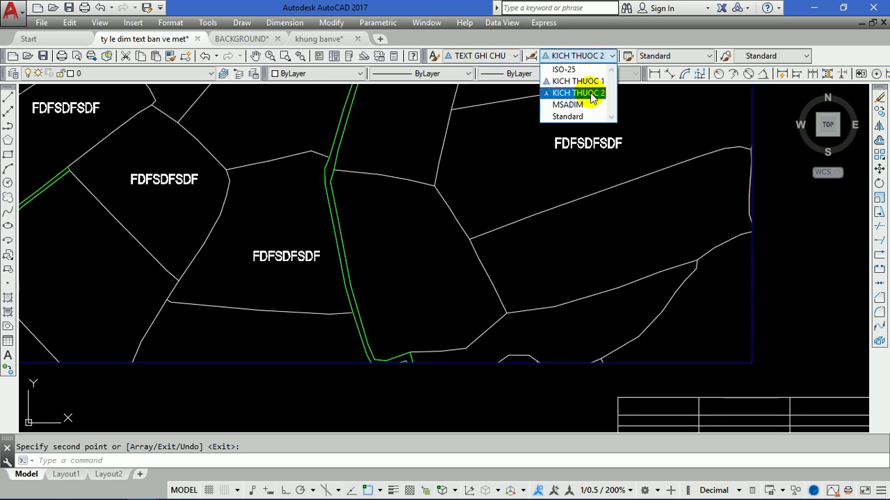
left_click(584, 92)
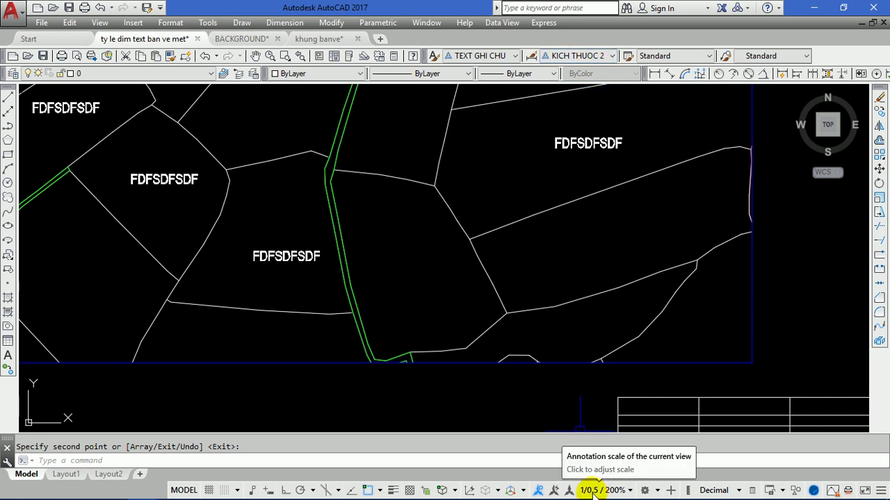
Step: Review the labelled framed sheet and title block, then cancel the copy command
scroll(472, 223, "down", 4)
scroll(493, 149, "up", 2)
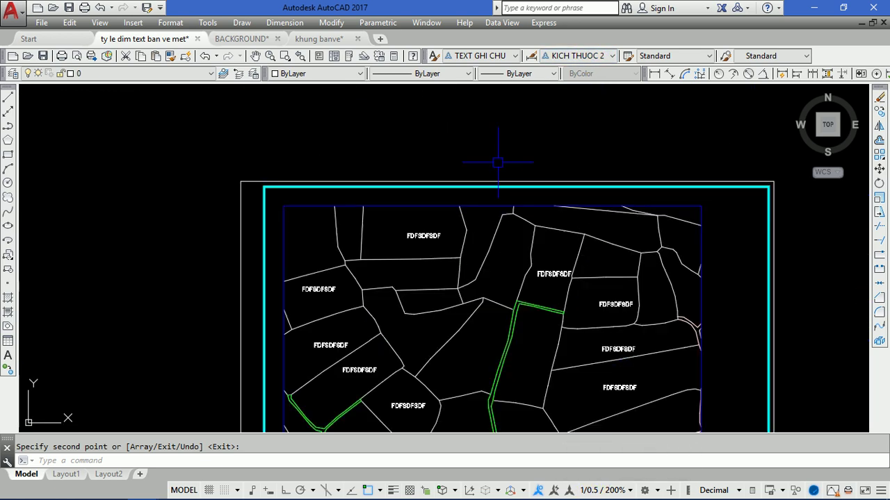
scroll(457, 214, "down", 2)
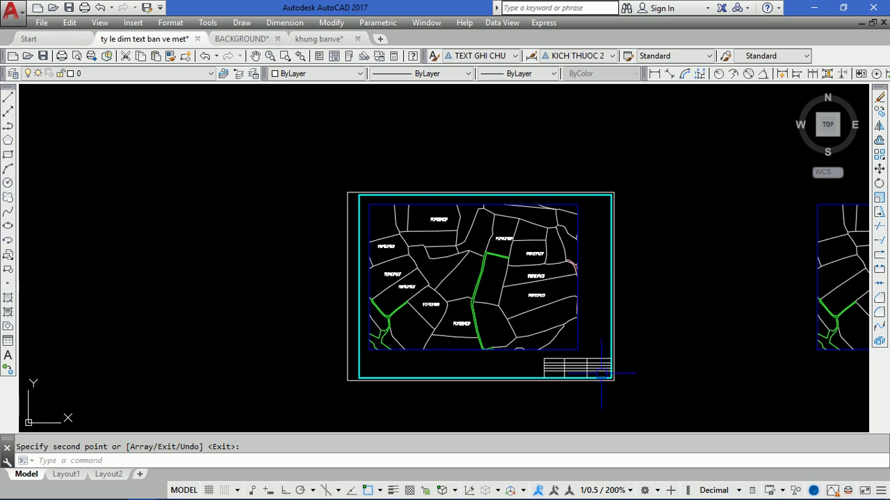
scroll(549, 295, "up", 3)
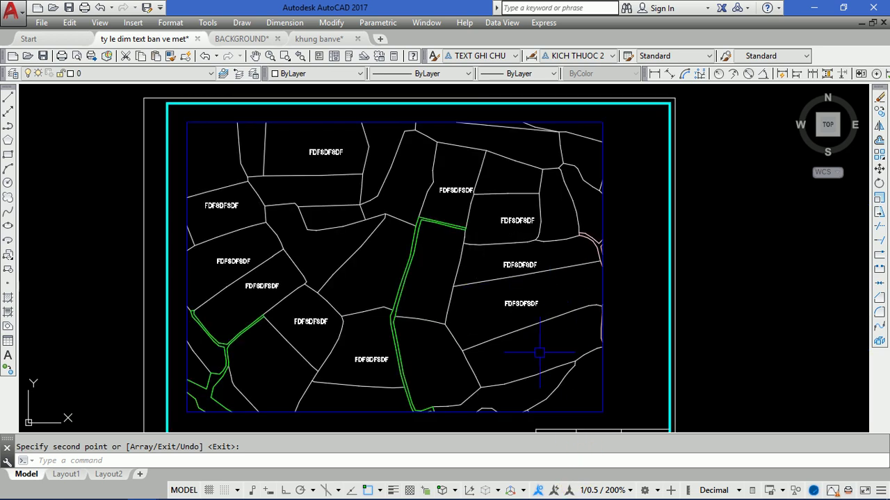
middle_click_drag(539, 352, 518, 280)
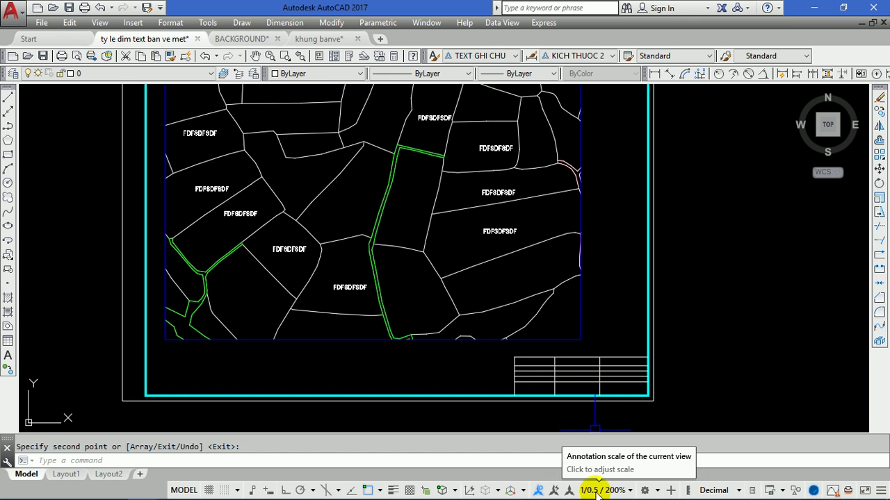
scroll(467, 301, "down", 2)
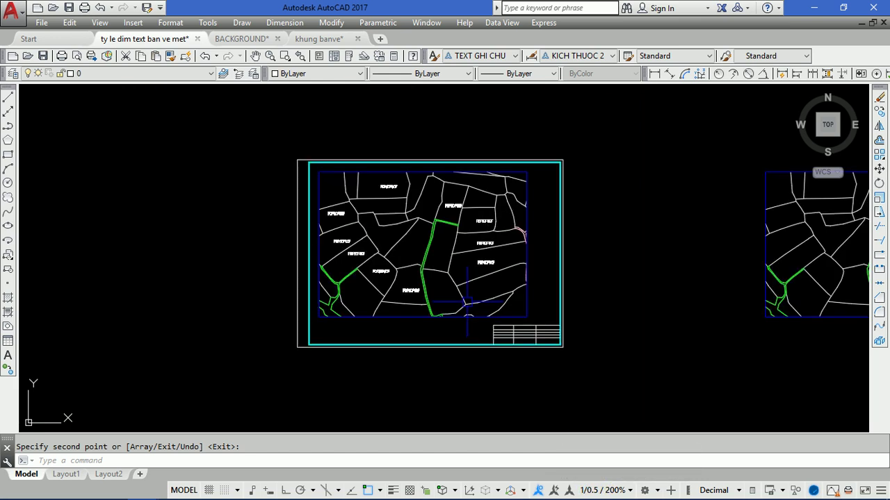
type("DL")
key("Escape")
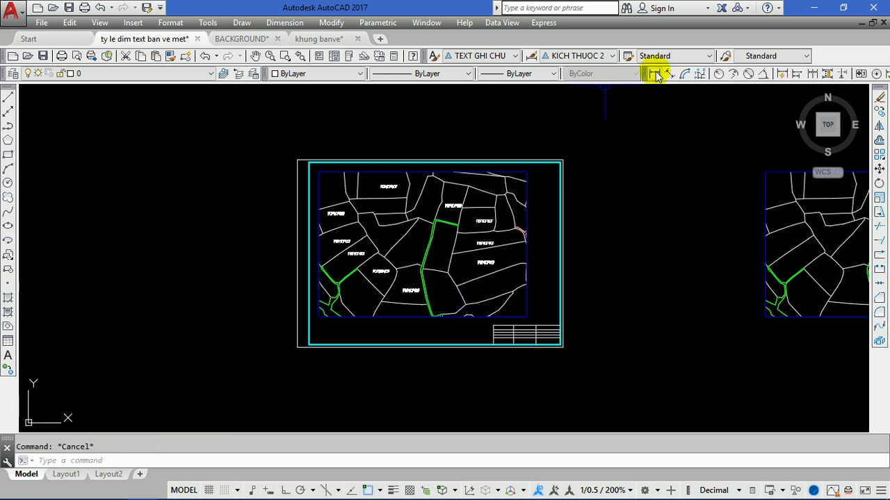
Step: Add a 23,5 aligned dimension along the upper parcel edge
left_click(669, 73)
scroll(450, 191, "up", 3)
scroll(480, 198, "up", 2)
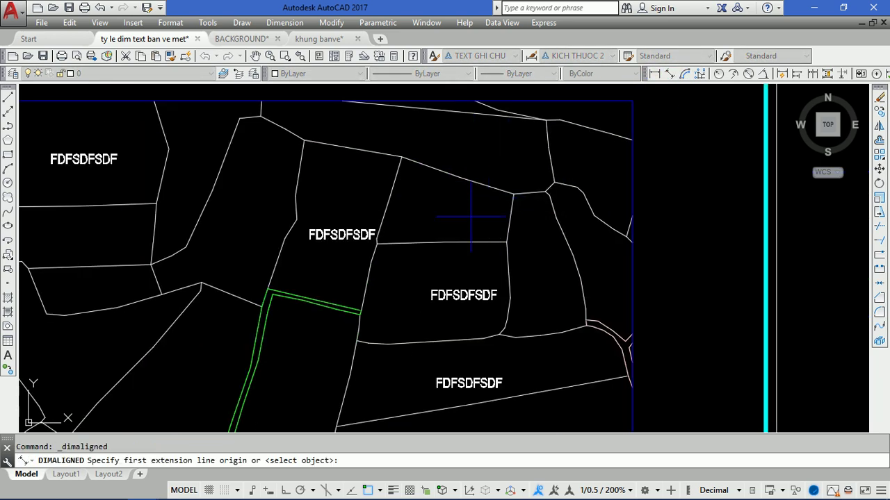
scroll(452, 202, "up", 2)
left_click(382, 138)
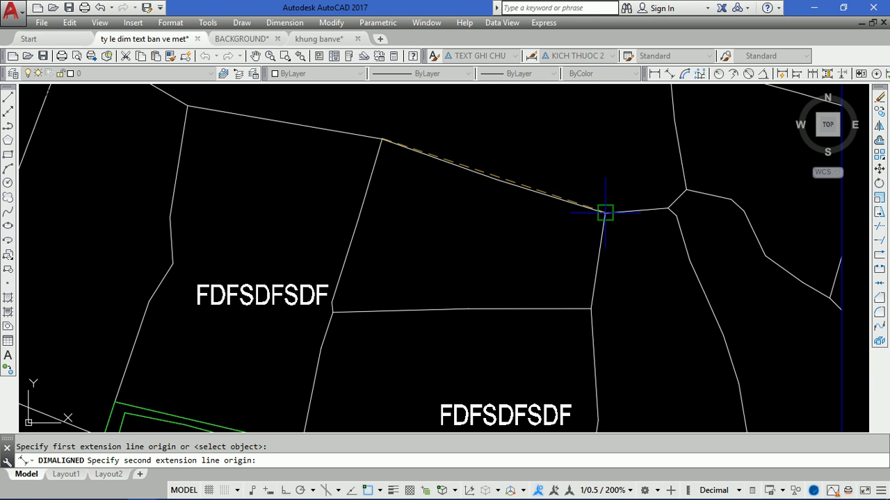
left_click(604, 213)
left_click(593, 207)
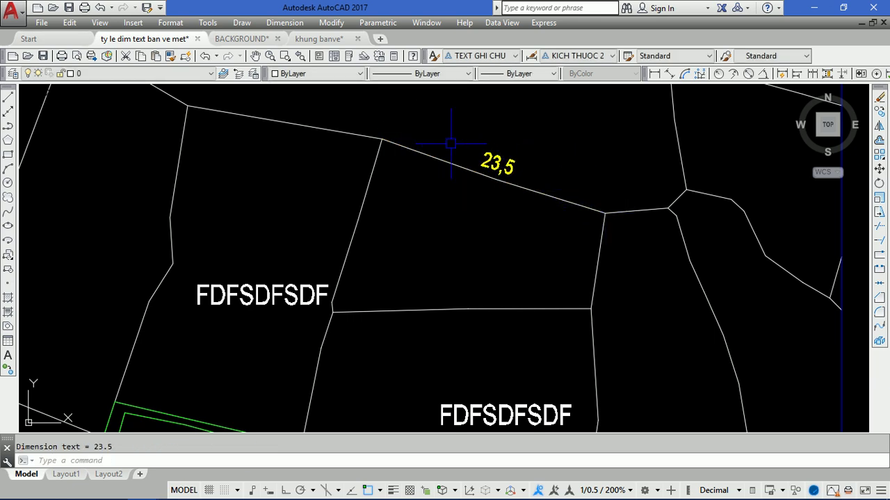
scroll(453, 139, "up", 4)
scroll(472, 173, "down", 4)
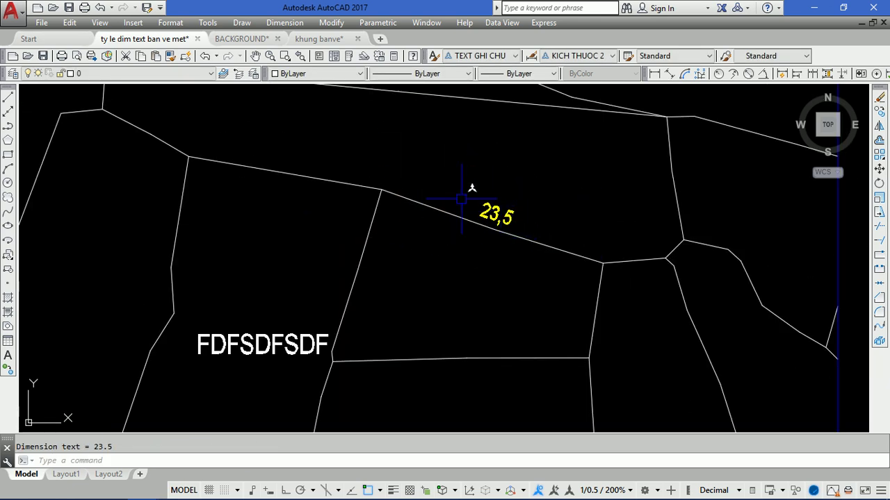
scroll(401, 191, "up", 3)
Step: With KICH THUOC 1 current, add another 23,5 aligned dimension above the edge
left_click(576, 56)
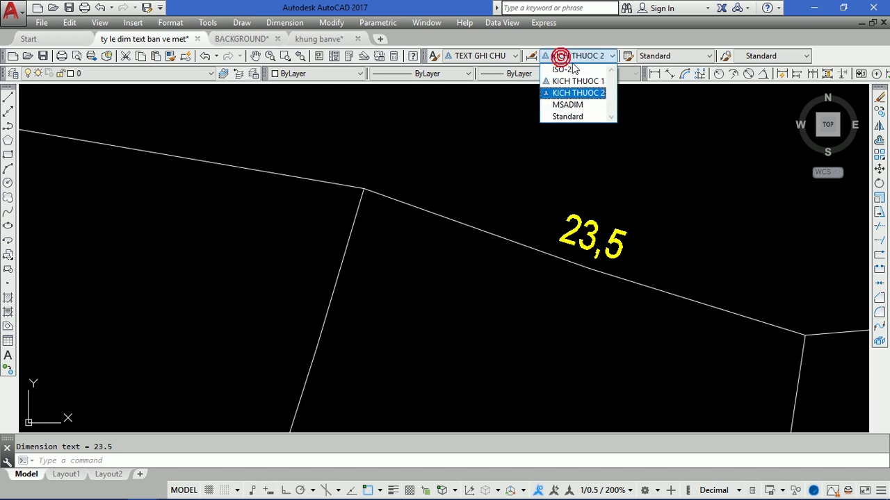
left_click(579, 79)
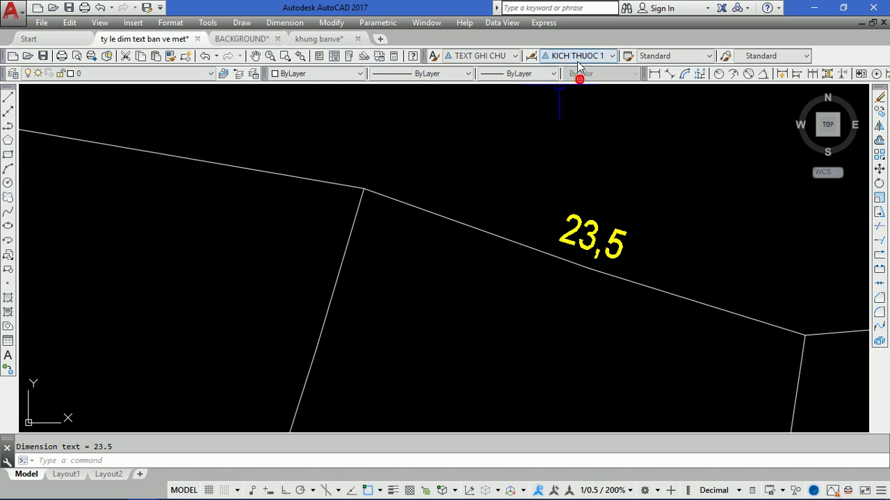
left_click(670, 73)
left_click(364, 188)
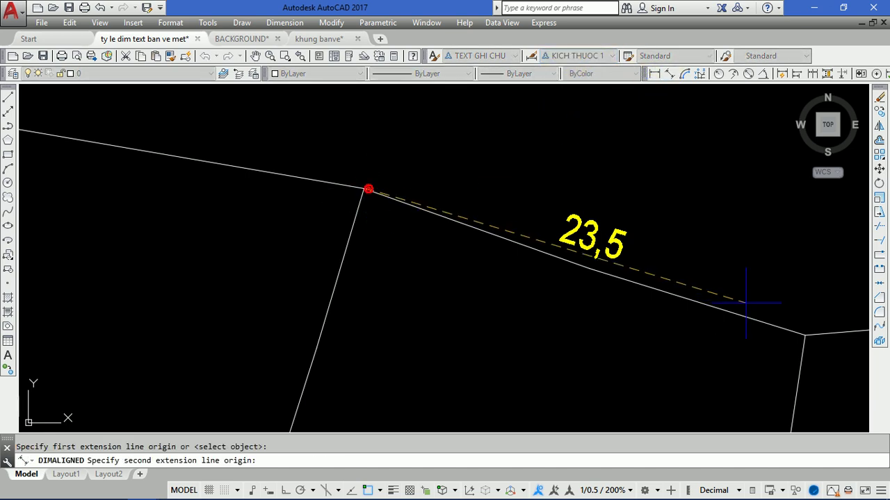
left_click(805, 335)
left_click(791, 259)
scroll(540, 200, "down", 3)
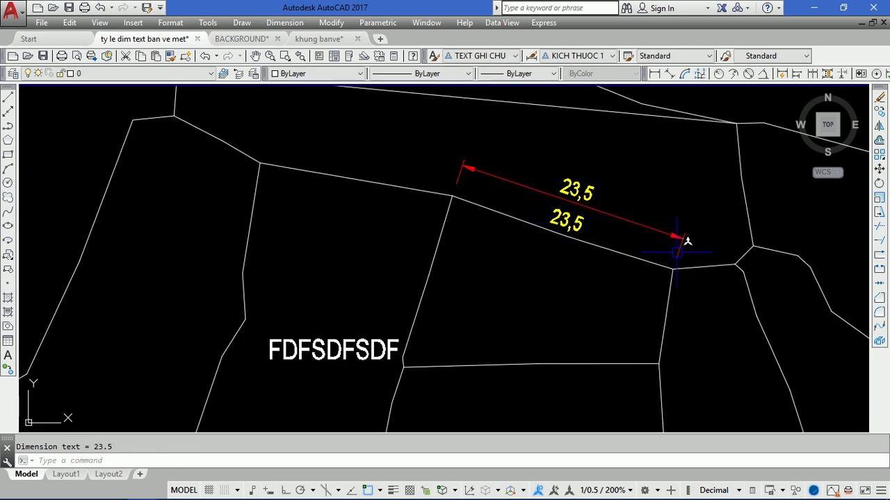
scroll(611, 217, "up", 3)
scroll(556, 211, "down", 3)
scroll(528, 222, "up", 3)
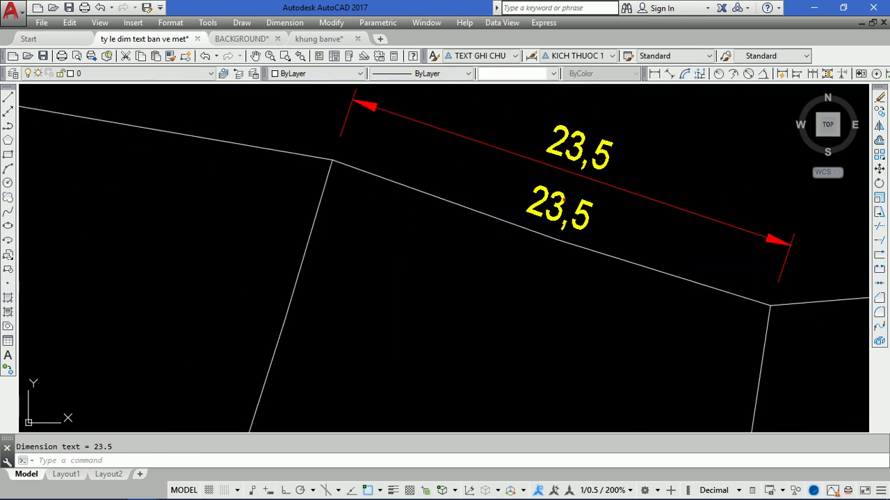
Step: Inspect the new 23,5 dimension, then pan the map slightly up and left
left_click(561, 204)
scroll(537, 209, "down", 3)
key("Escape")
scroll(533, 208, "up", 3)
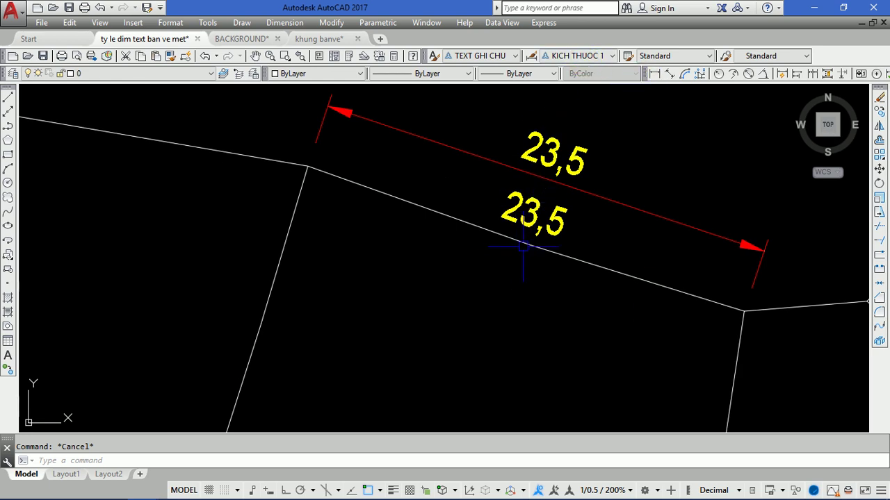
scroll(563, 205, "down", 3)
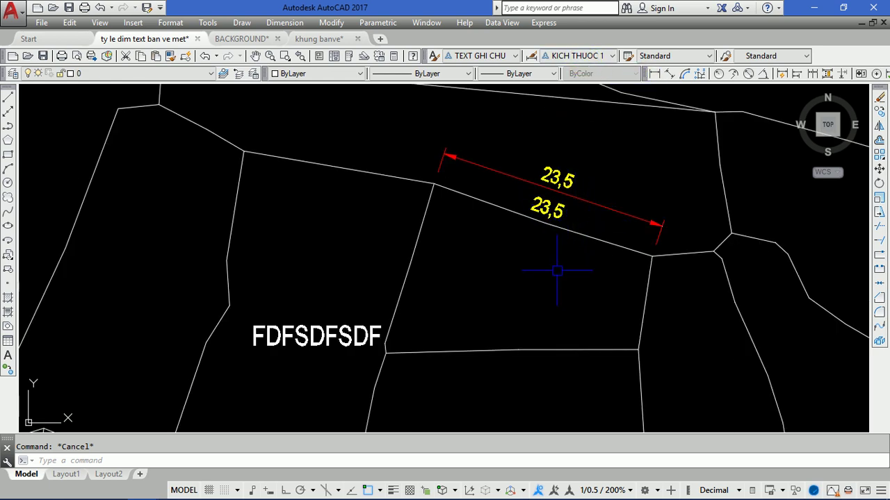
scroll(633, 167, "down", 3)
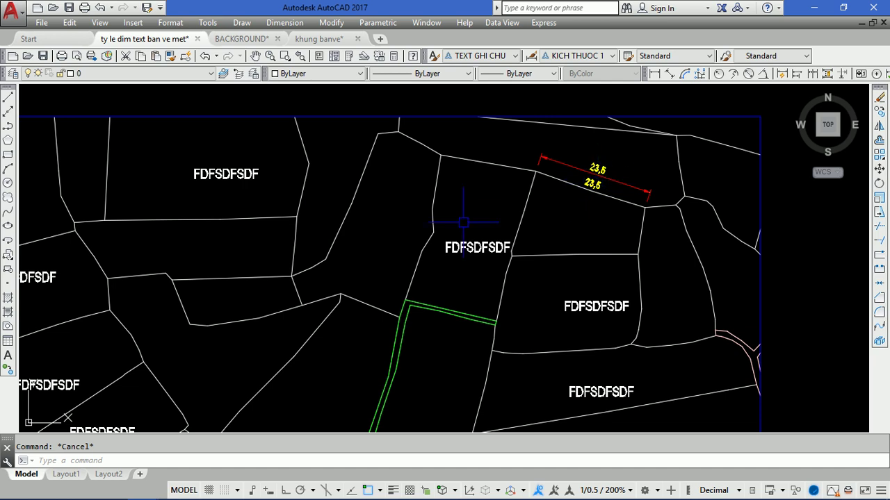
scroll(462, 199, "down", 4)
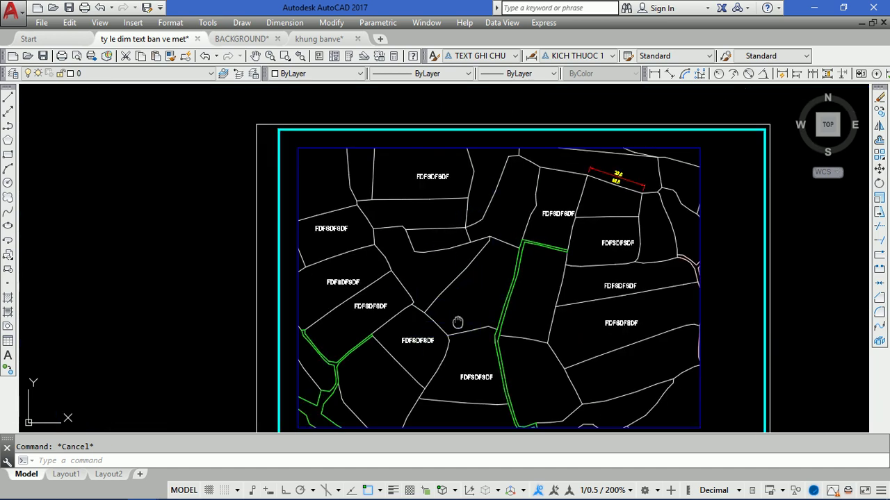
middle_click_drag(457, 321, 439, 287)
type("D")
key("BackSpace")
key("BackSpace")
Step: Add a 39,82 aligned dimension beside the next parcel edge
type("DA")
key("Return")
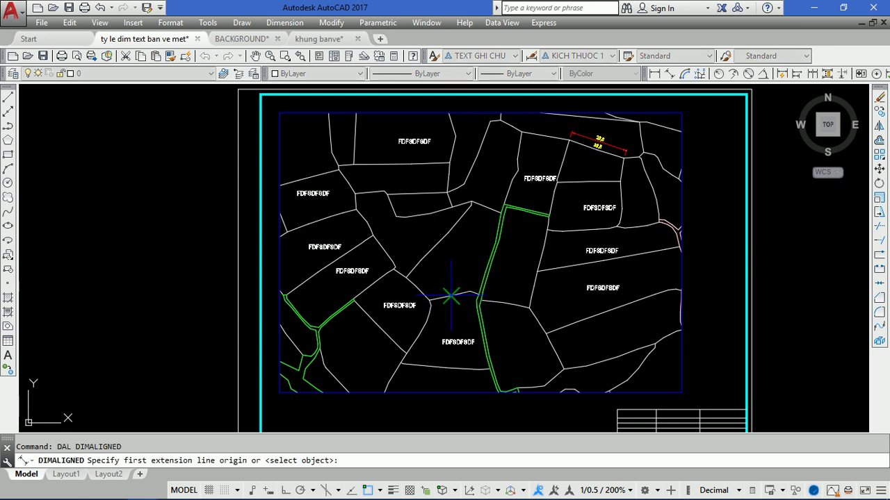
scroll(470, 295, "up", 3)
left_click(379, 271)
left_click(510, 124)
left_click(513, 157)
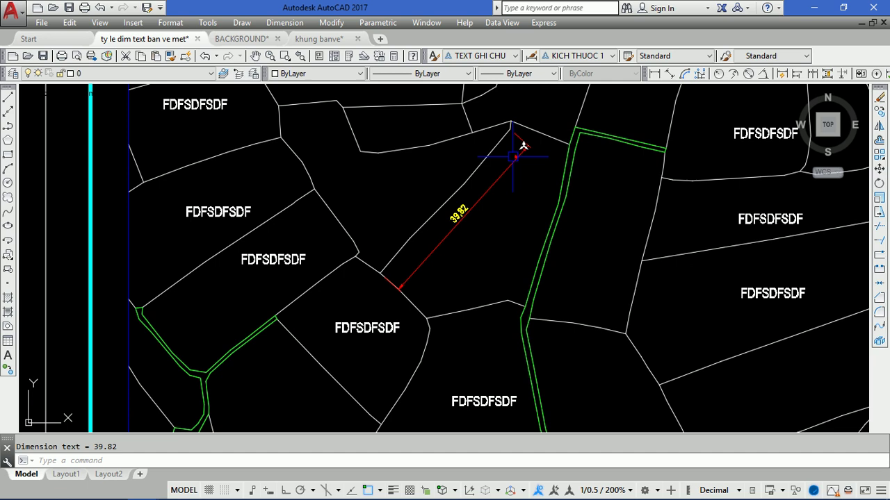
Step: Make KICH THUOC 2 current and dimension the 20,46 parcel edge
left_click(582, 56)
left_click(583, 98)
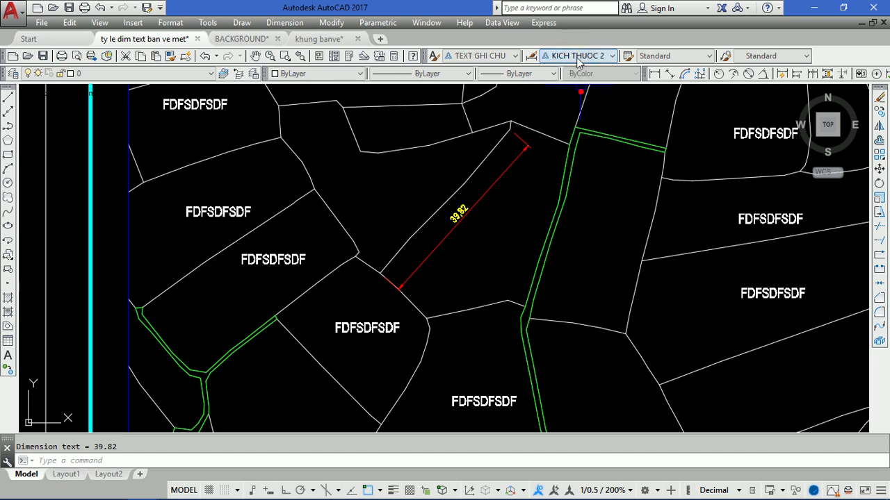
type("DAL")
key("Return")
scroll(374, 269, "up", 3)
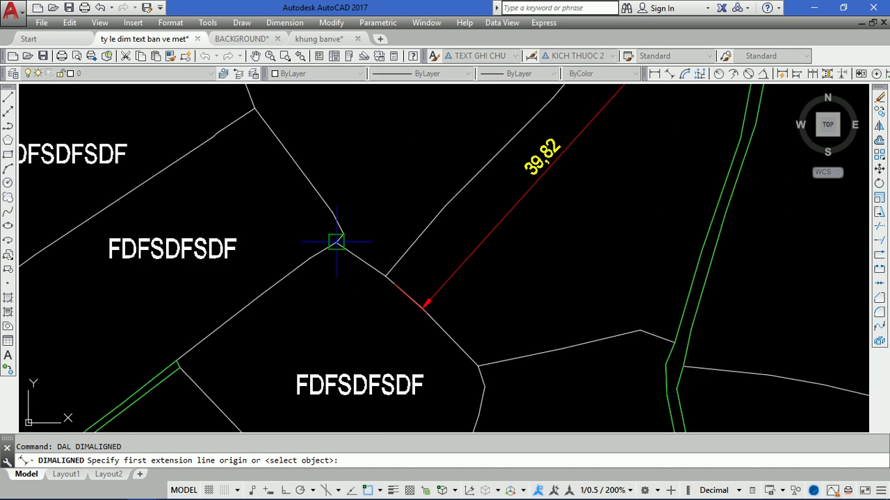
left_click(336, 242)
left_click(179, 359)
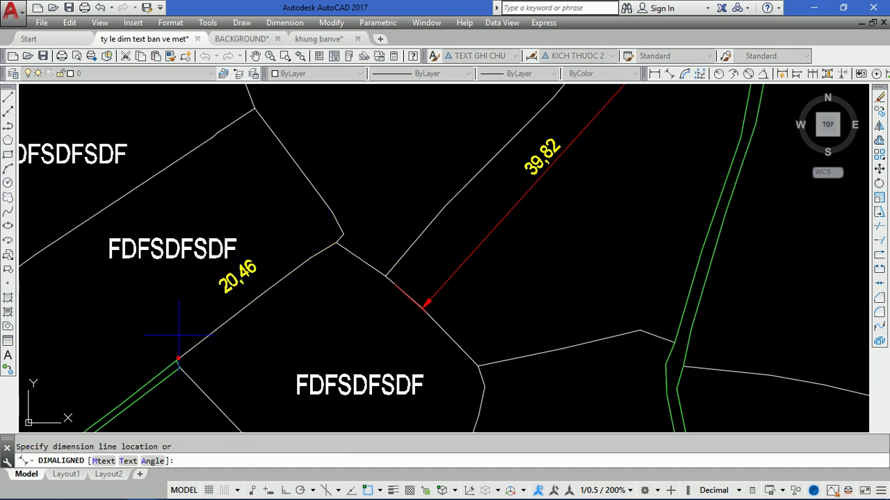
left_click(179, 336)
Step: Add aligned dimensions 15,87 and 6,11 on the next two parcel edges
key("Return")
left_click(340, 235)
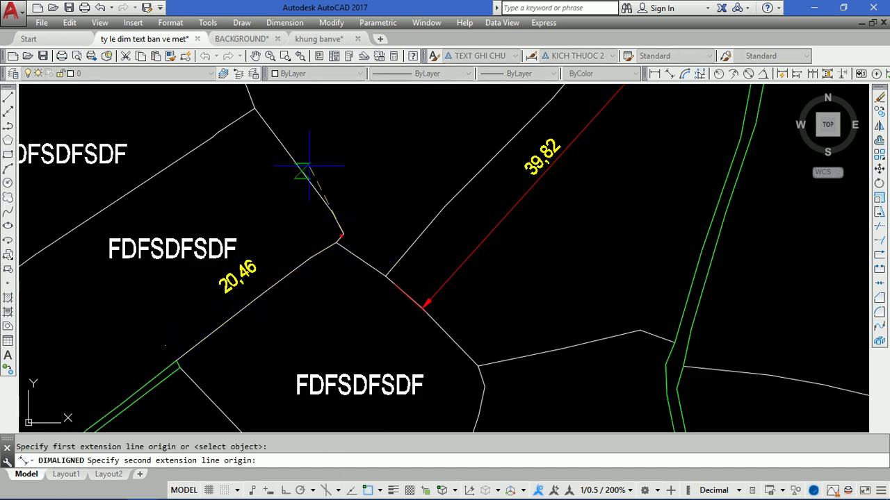
left_click(254, 108)
left_click(262, 120)
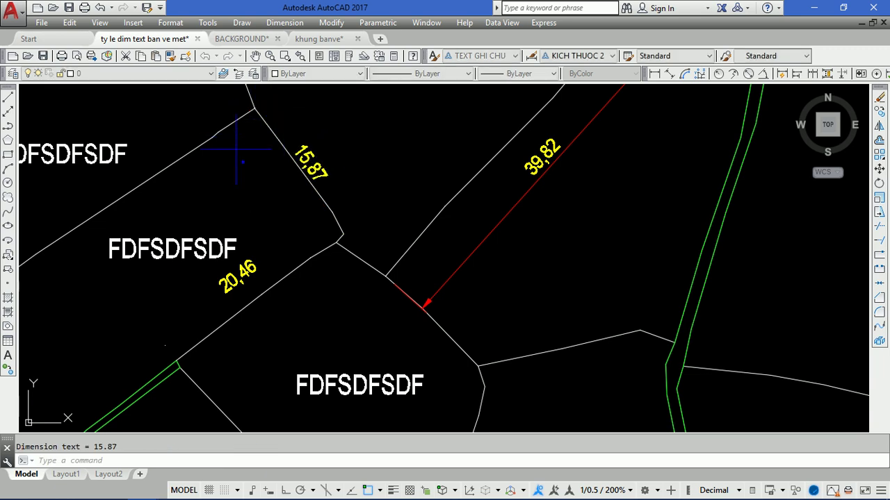
key("Return")
scroll(324, 242, "up", 1)
scroll(322, 222, "up", 2)
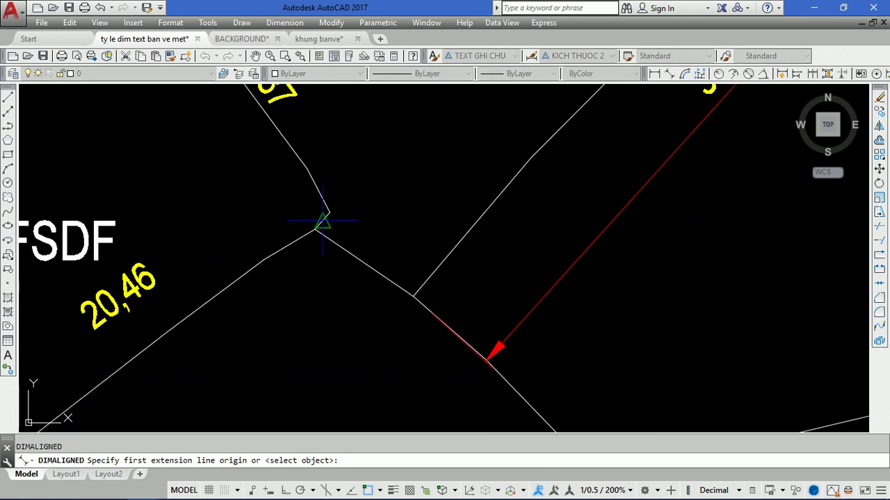
left_click(316, 229)
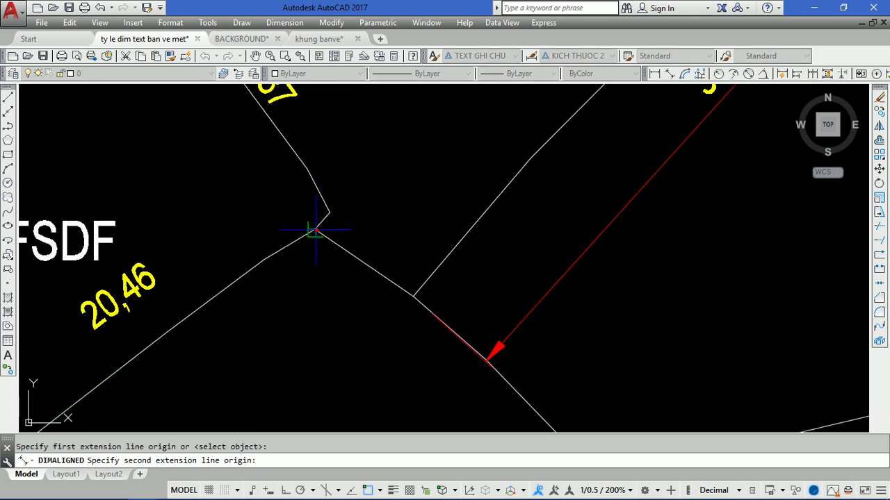
left_click(413, 296)
left_click(413, 295)
scroll(412, 294, "down", 5)
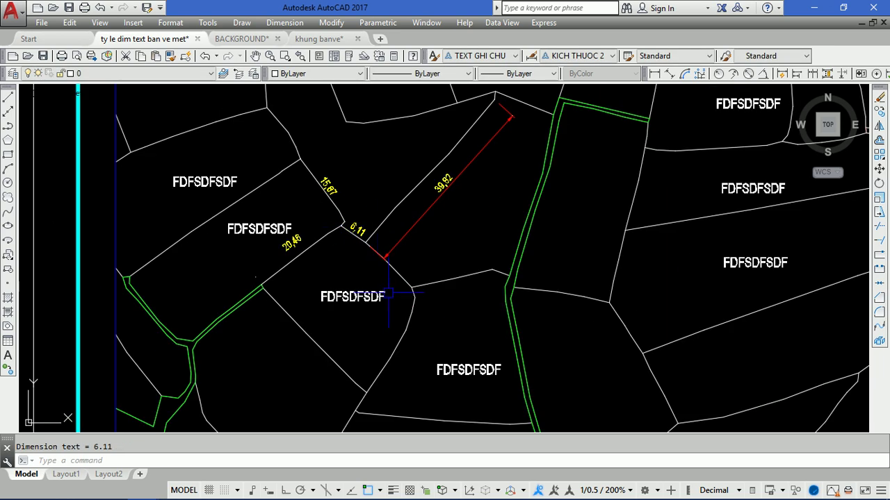
scroll(388, 292, "up", 3)
Step: Add aligned dimensions 17,1 and 3,8 on edges near the green boundary
key("Return")
left_click(429, 227)
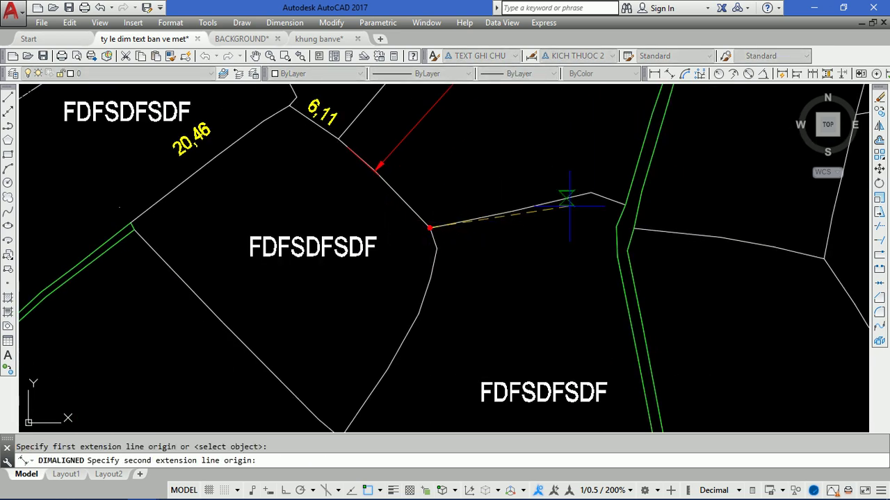
left_click(590, 192)
left_click(590, 193)
scroll(588, 193, "up", 3)
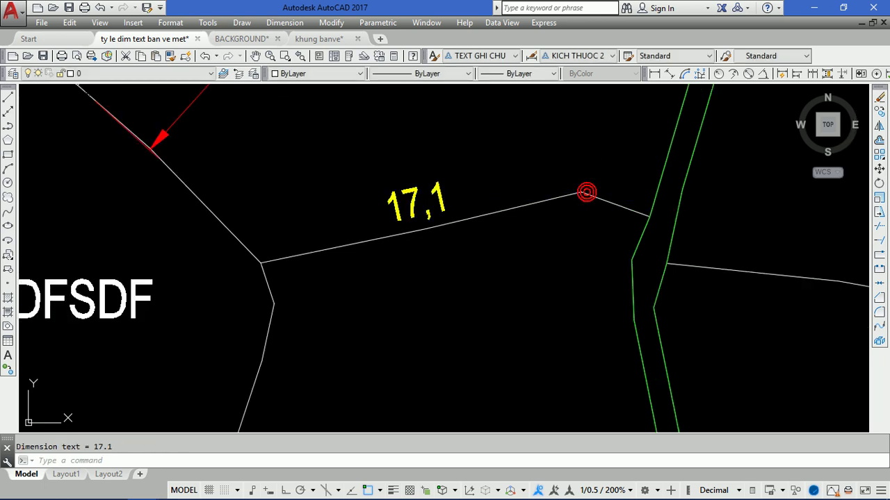
key("Return")
left_click(586, 193)
left_click(647, 214)
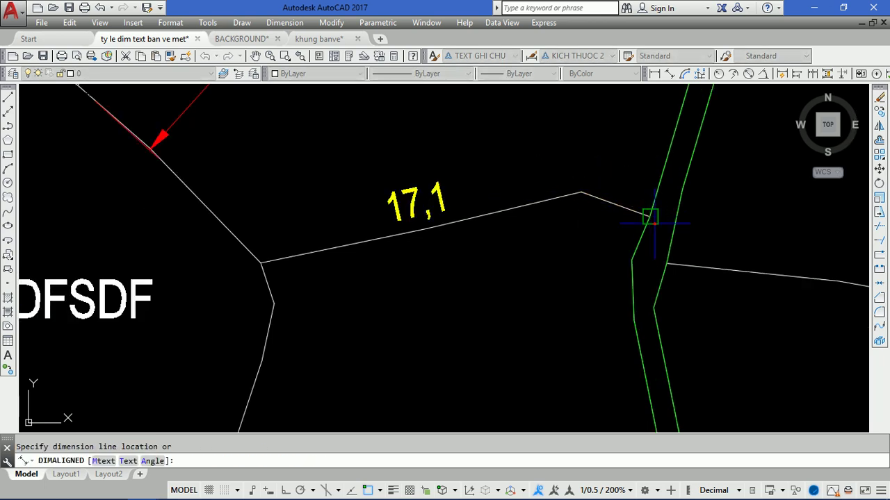
left_click(625, 189)
scroll(529, 188, "down", 3)
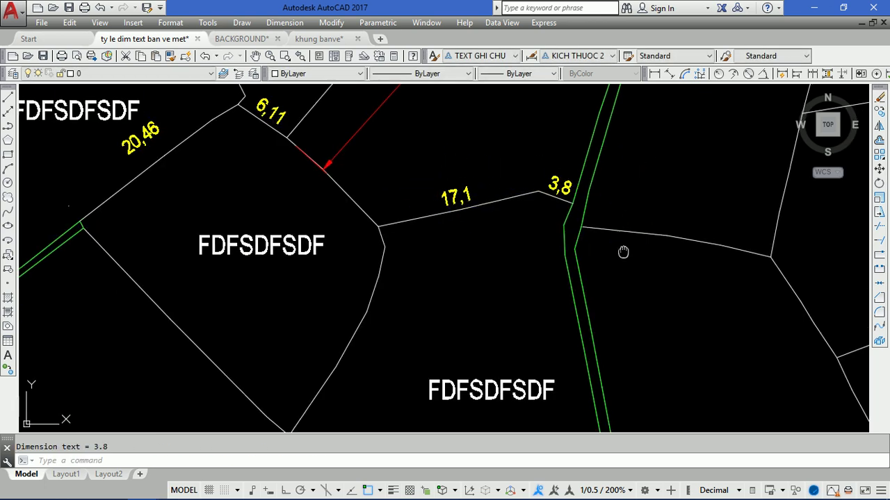
Step: Add the 19,98 aligned dimension past the green strip, then view the whole sheet
middle_click_drag(621, 252, 363, 279)
key("Return")
left_click(327, 251)
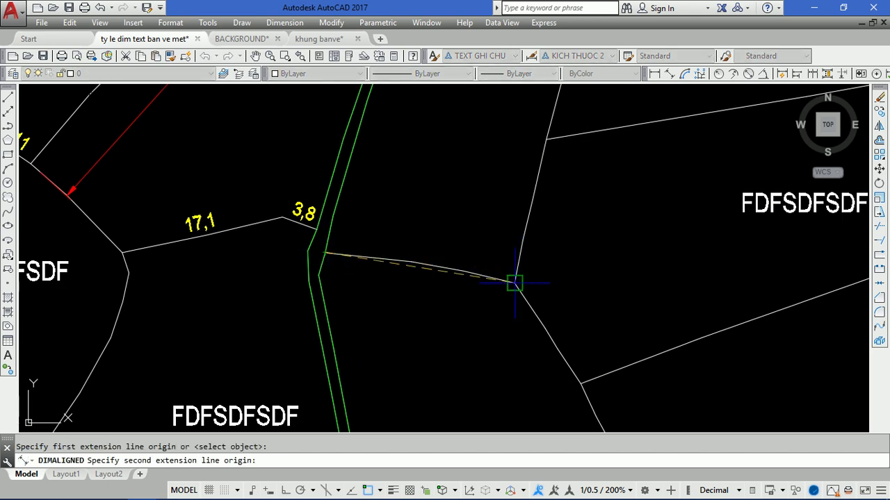
left_click(515, 283)
left_click(516, 282)
scroll(464, 240, "down", 3)
scroll(464, 240, "up", 3)
middle_click_drag(512, 319, 569, 356)
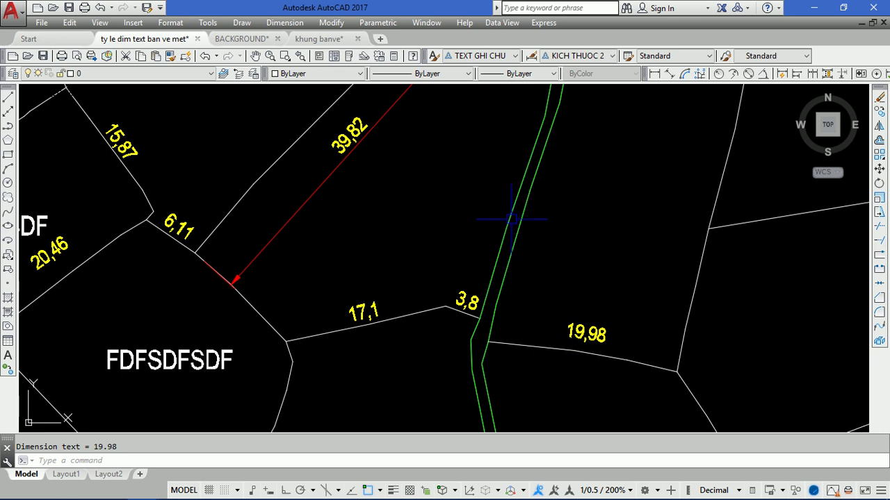
scroll(508, 223, "down", 3)
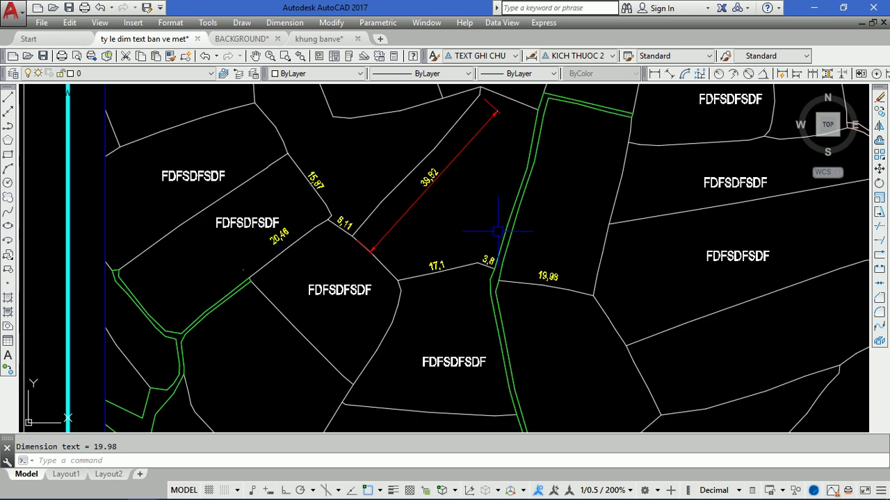
scroll(401, 176, "down", 3)
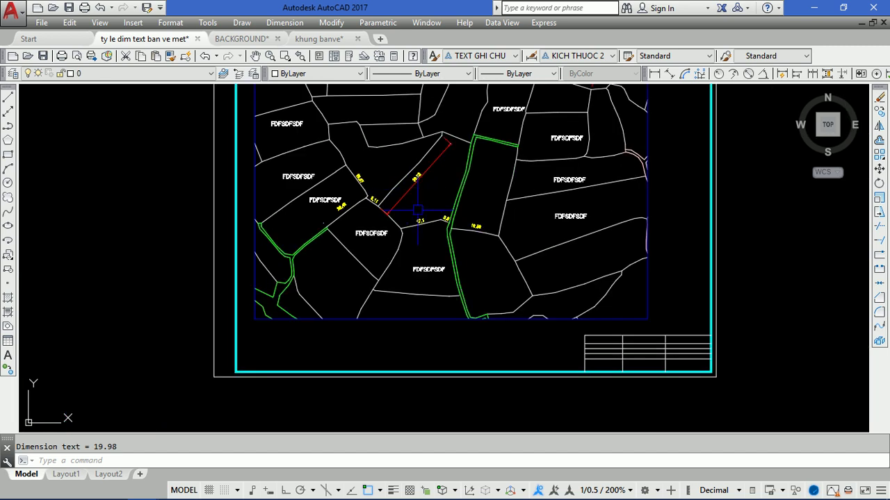
middle_click_drag(417, 210, 407, 236)
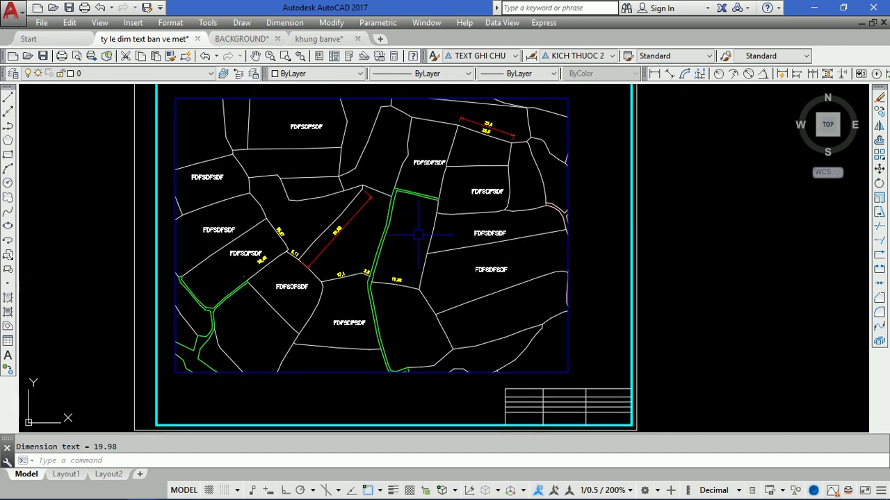
Step: Switch to the BACKGROUND drawing tab to show the lesson's title slide
left_click(240, 39)
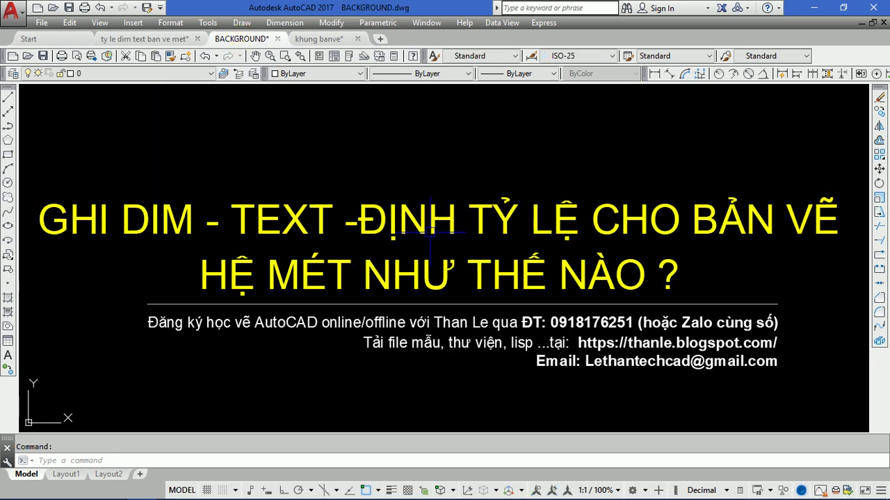